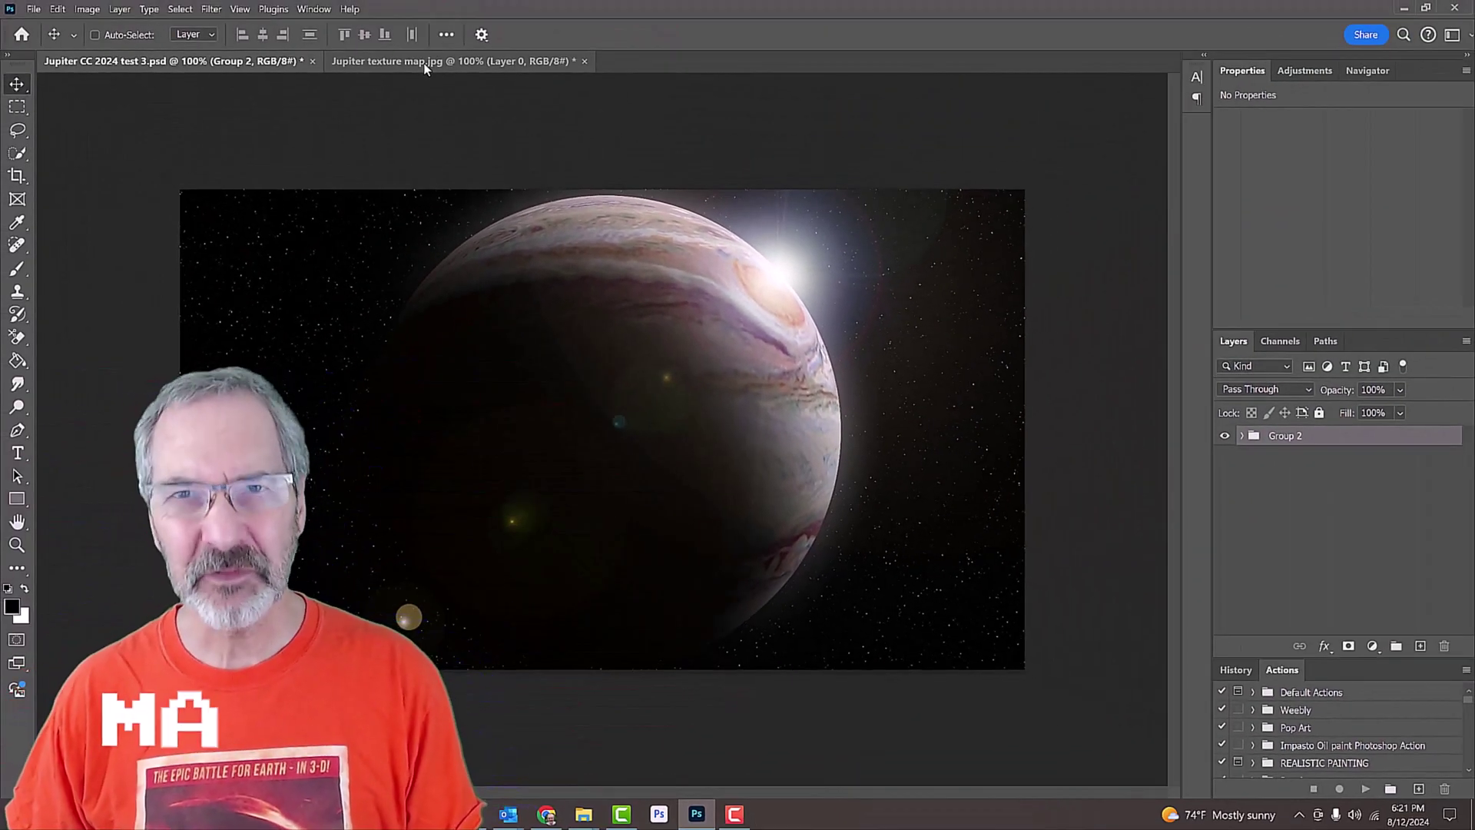
Switch to the Jupiter texture map.jpg document showing the flat banded texture
left_click(424, 62)
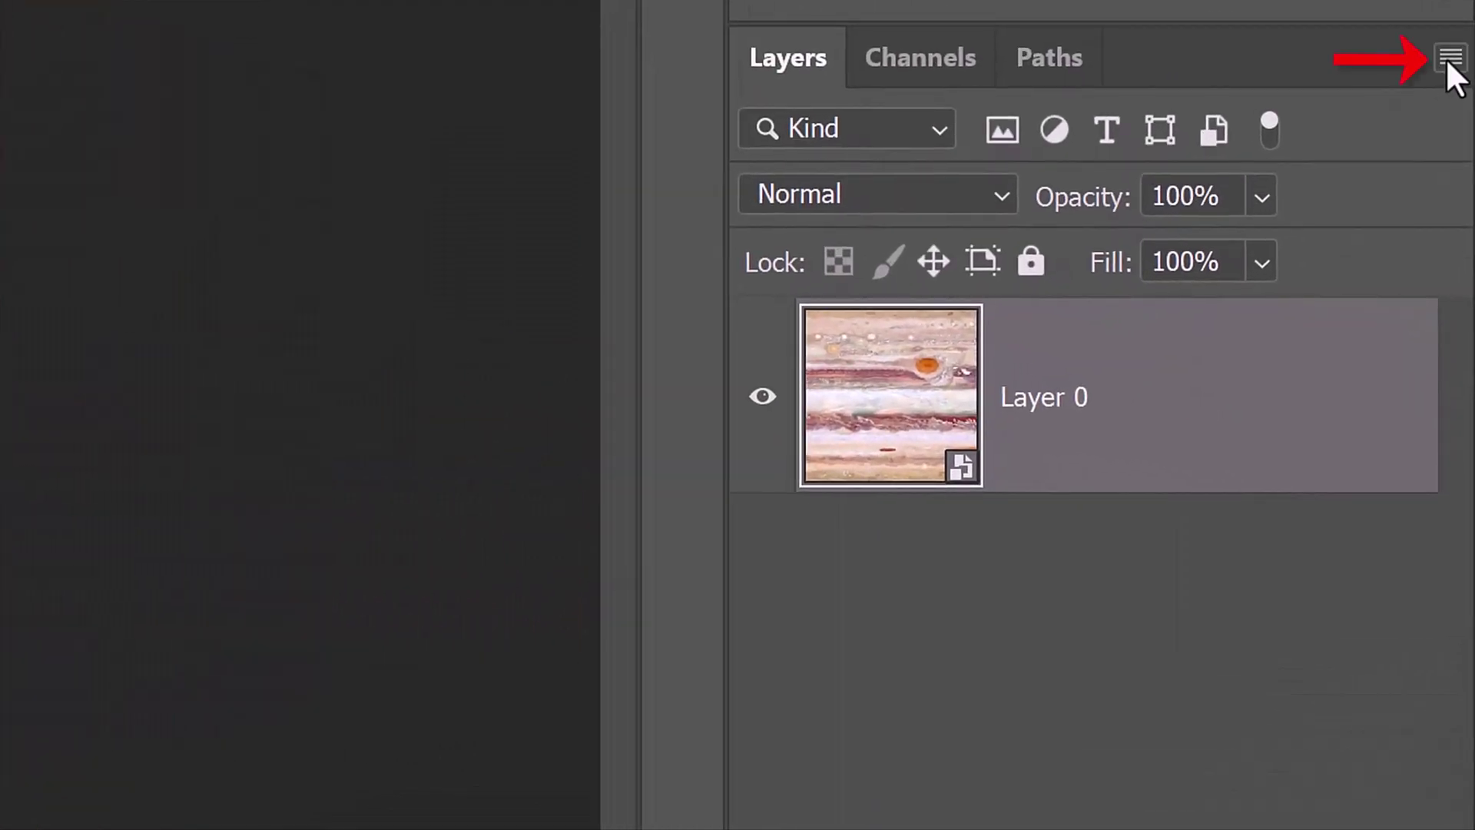
Convert the texture layer to a smart object and apply Spherize at 100% twice
left_click(1447, 58)
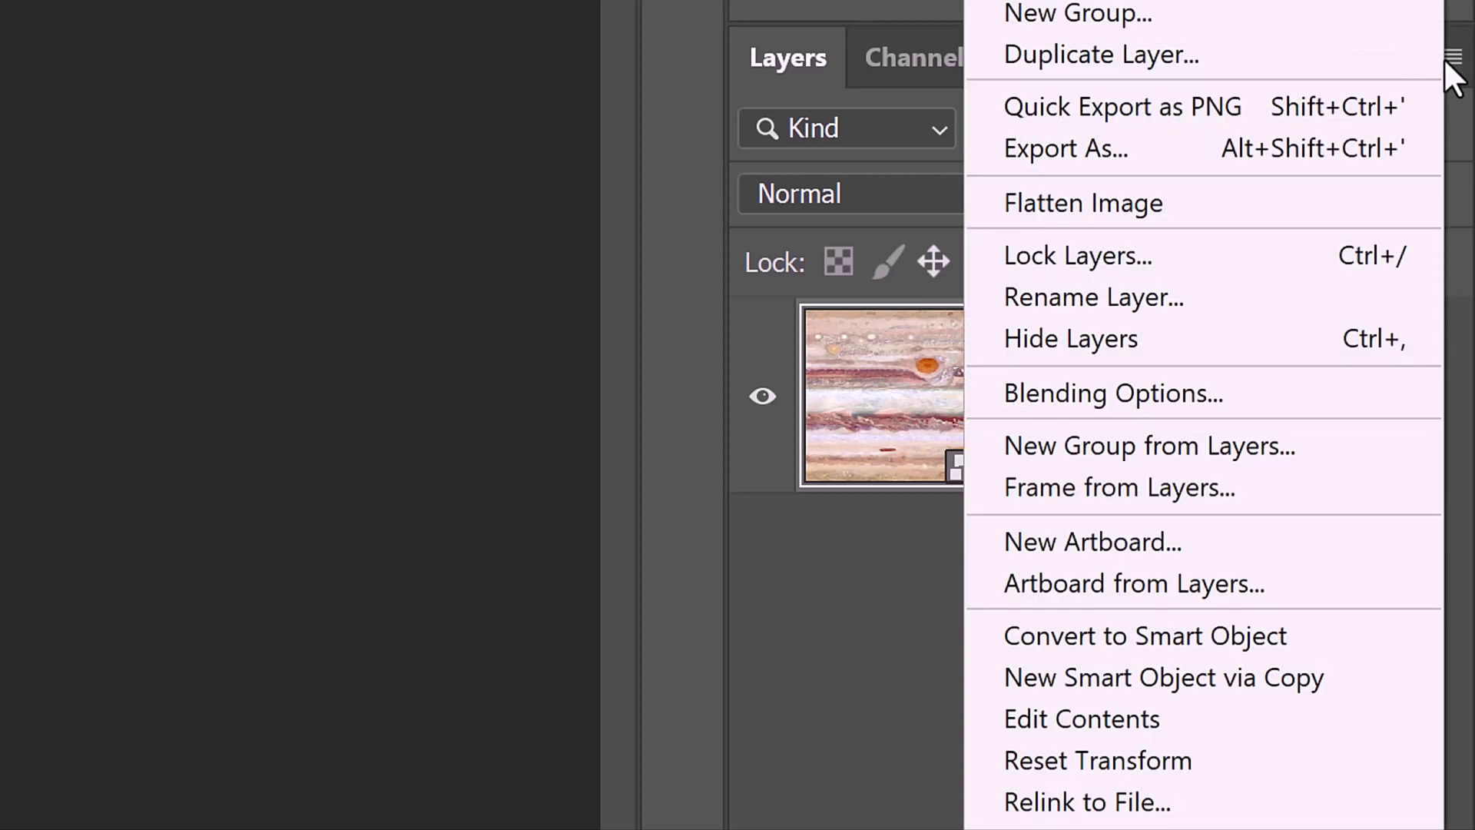
left_click(1119, 633)
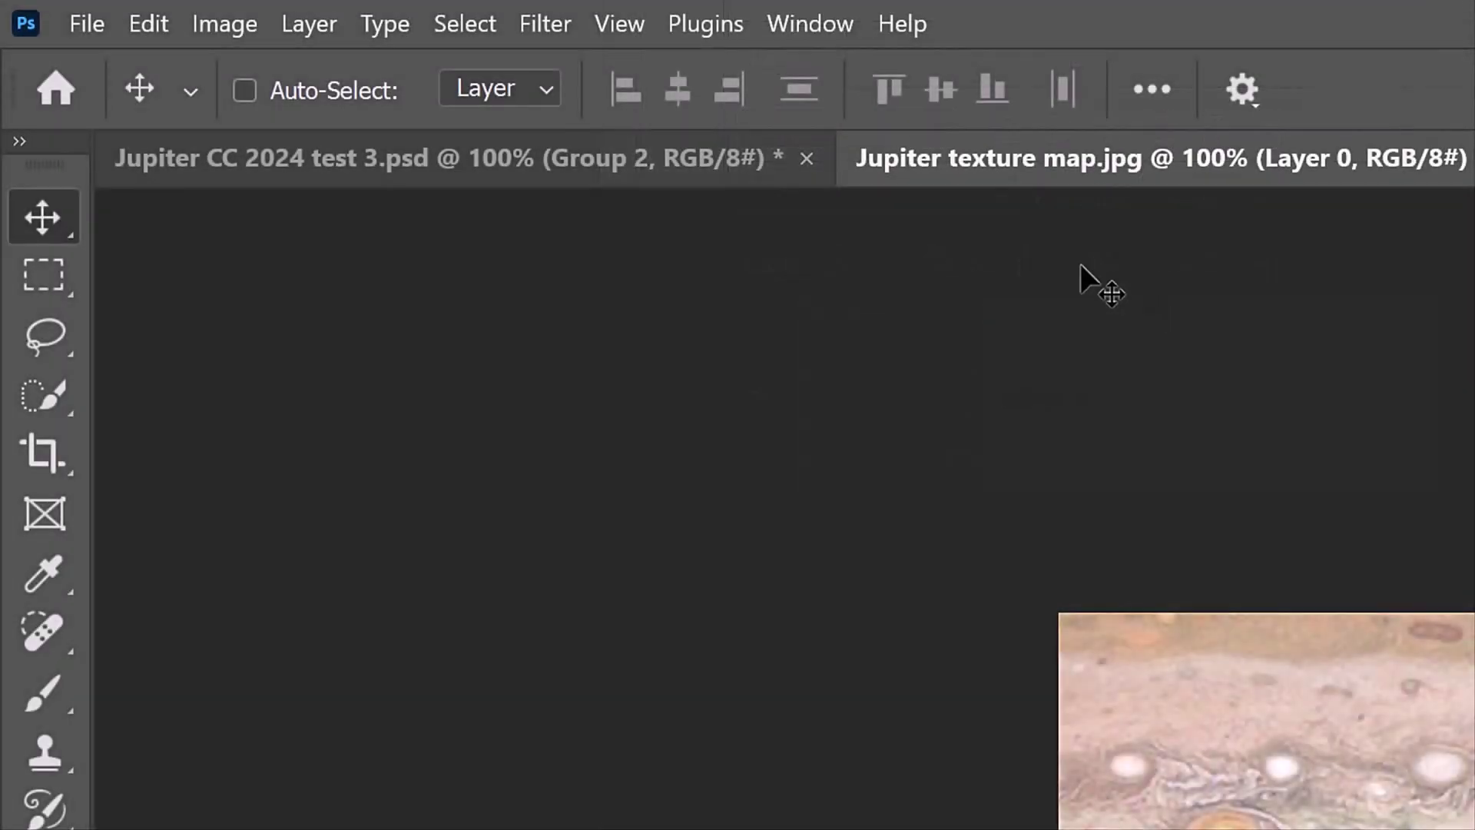
left_click(547, 24)
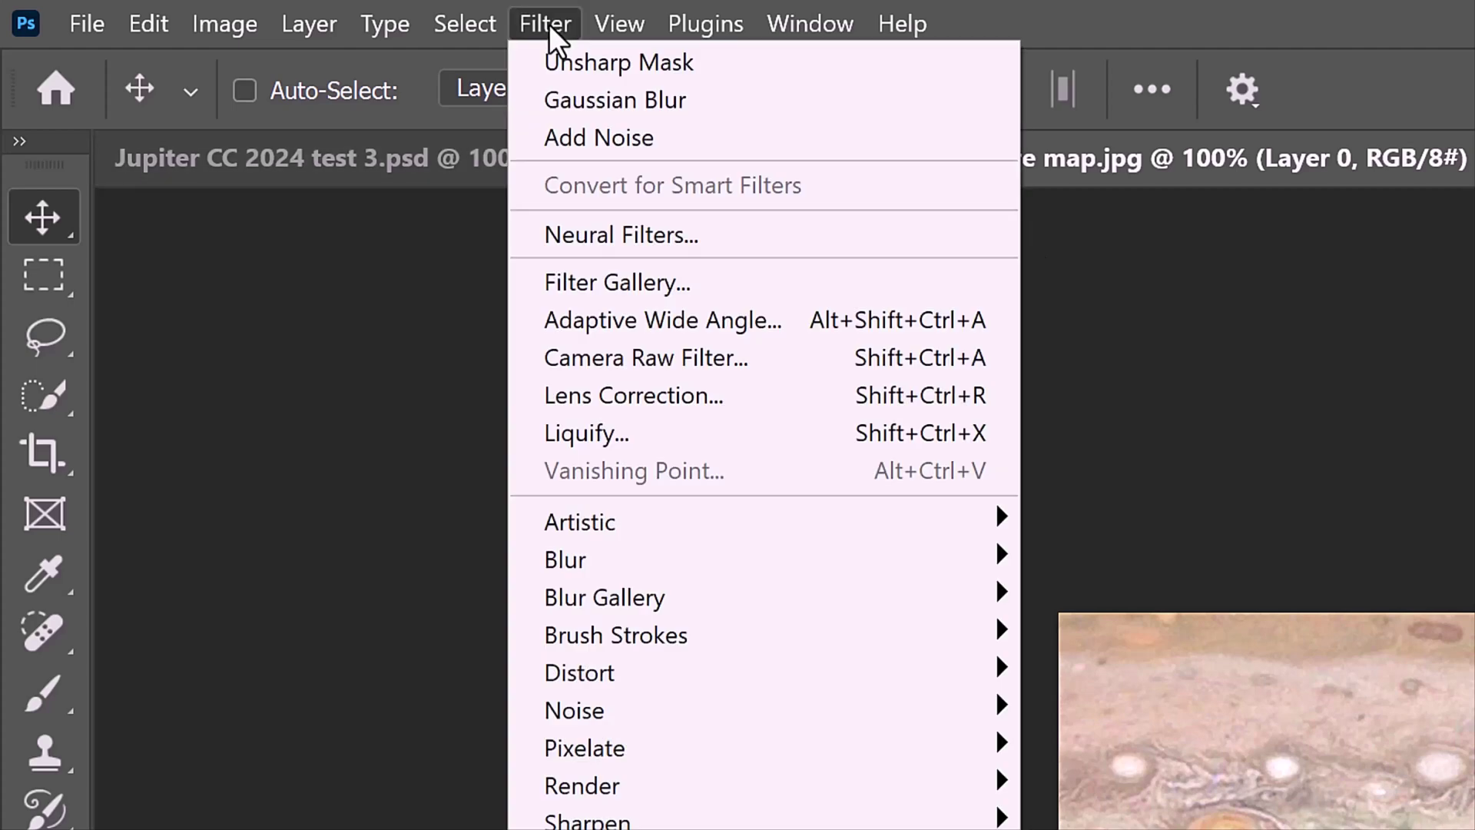
mouse_move(597, 683)
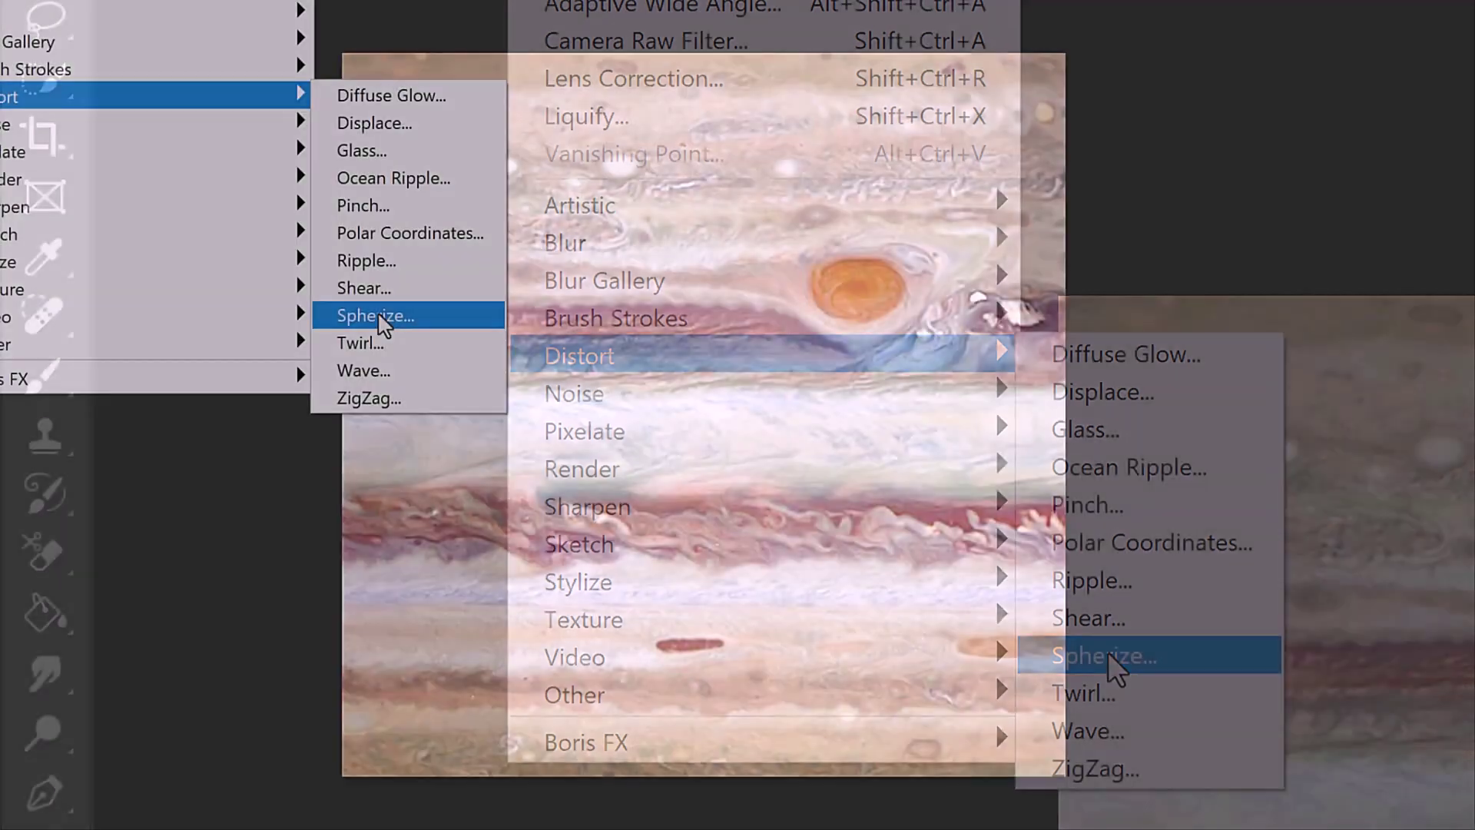
left_click(1108, 657)
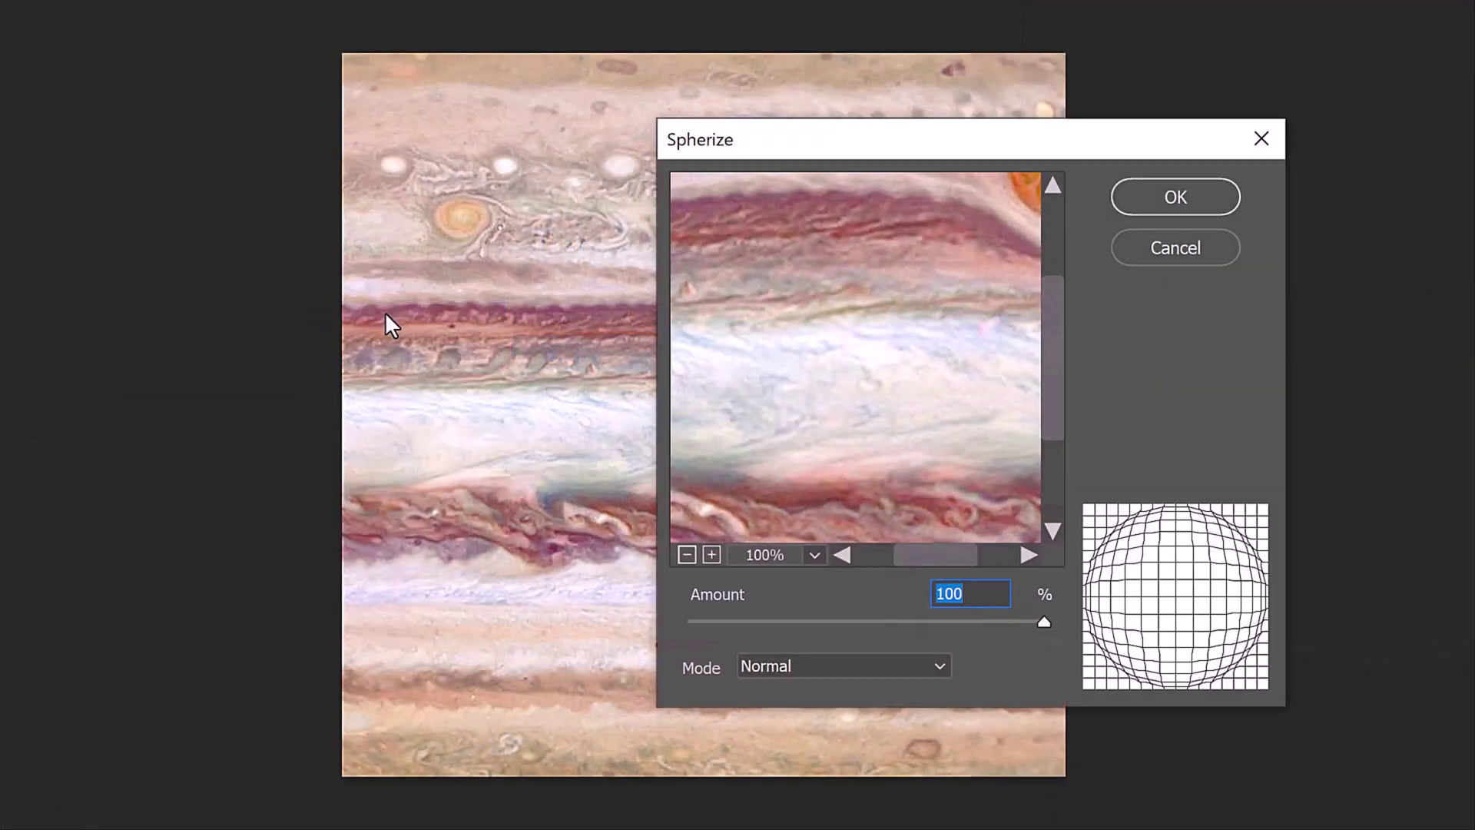
key("Return")
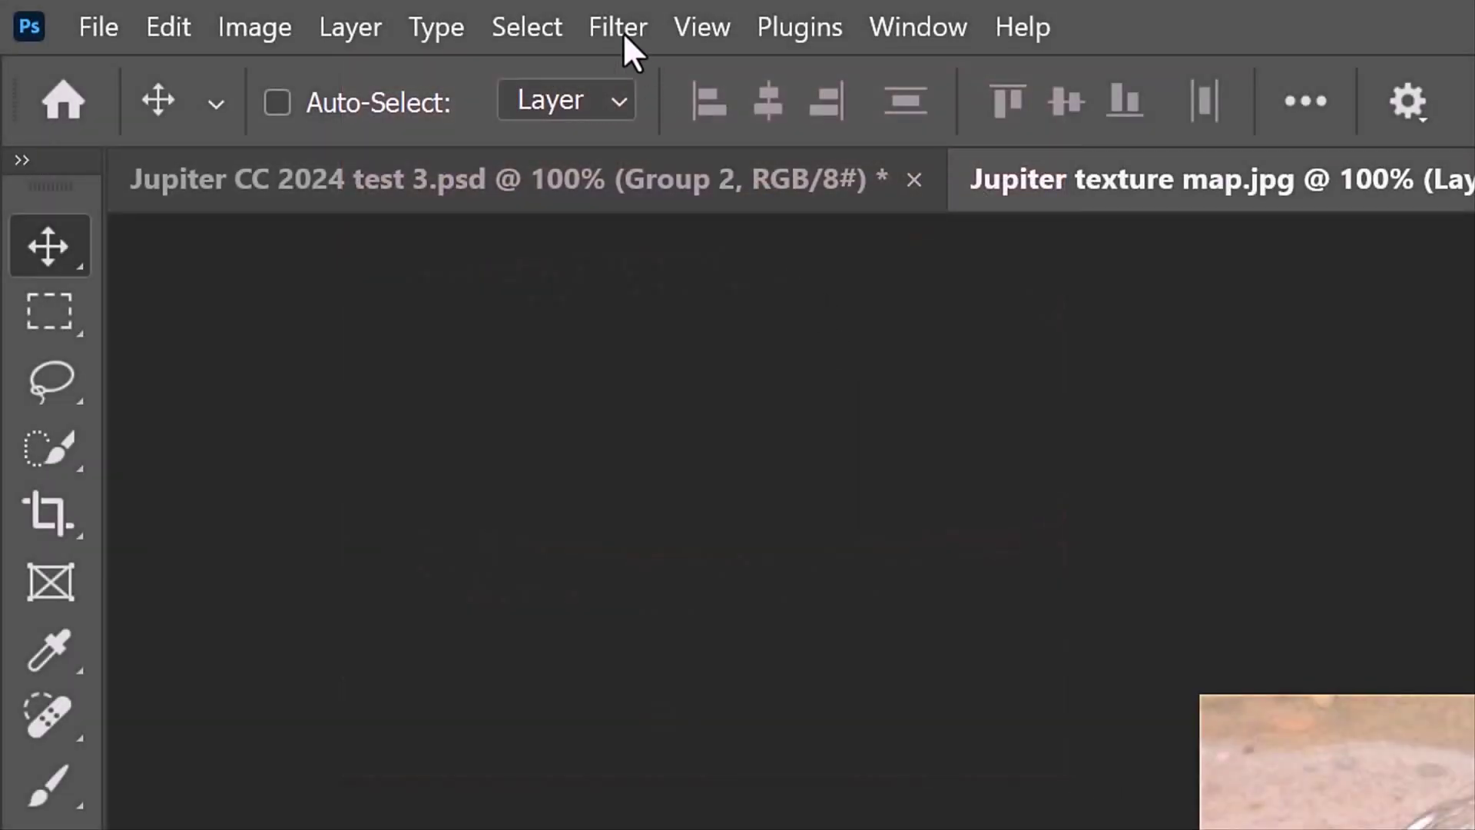
left_click(619, 26)
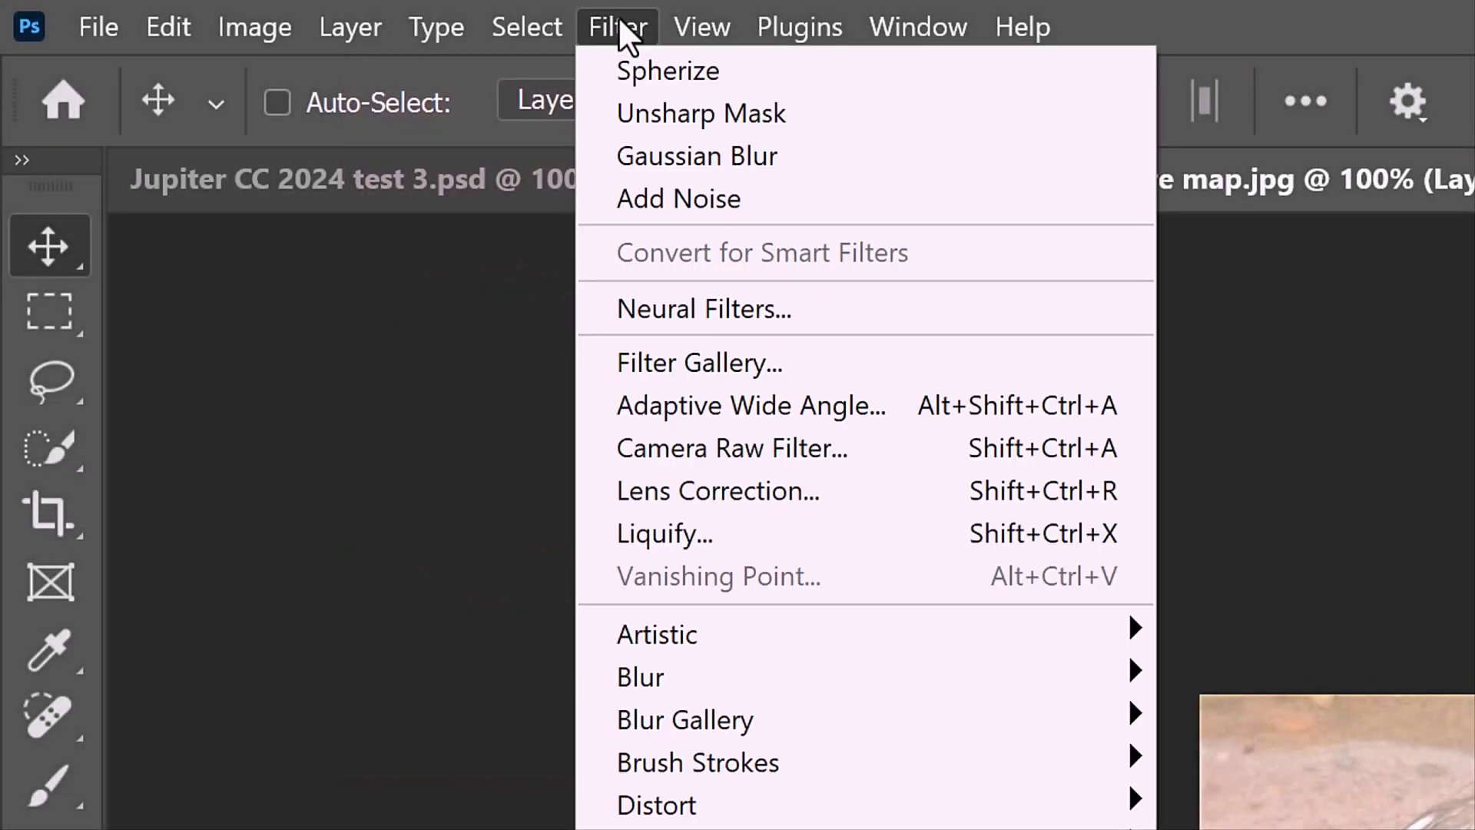
left_click(672, 69)
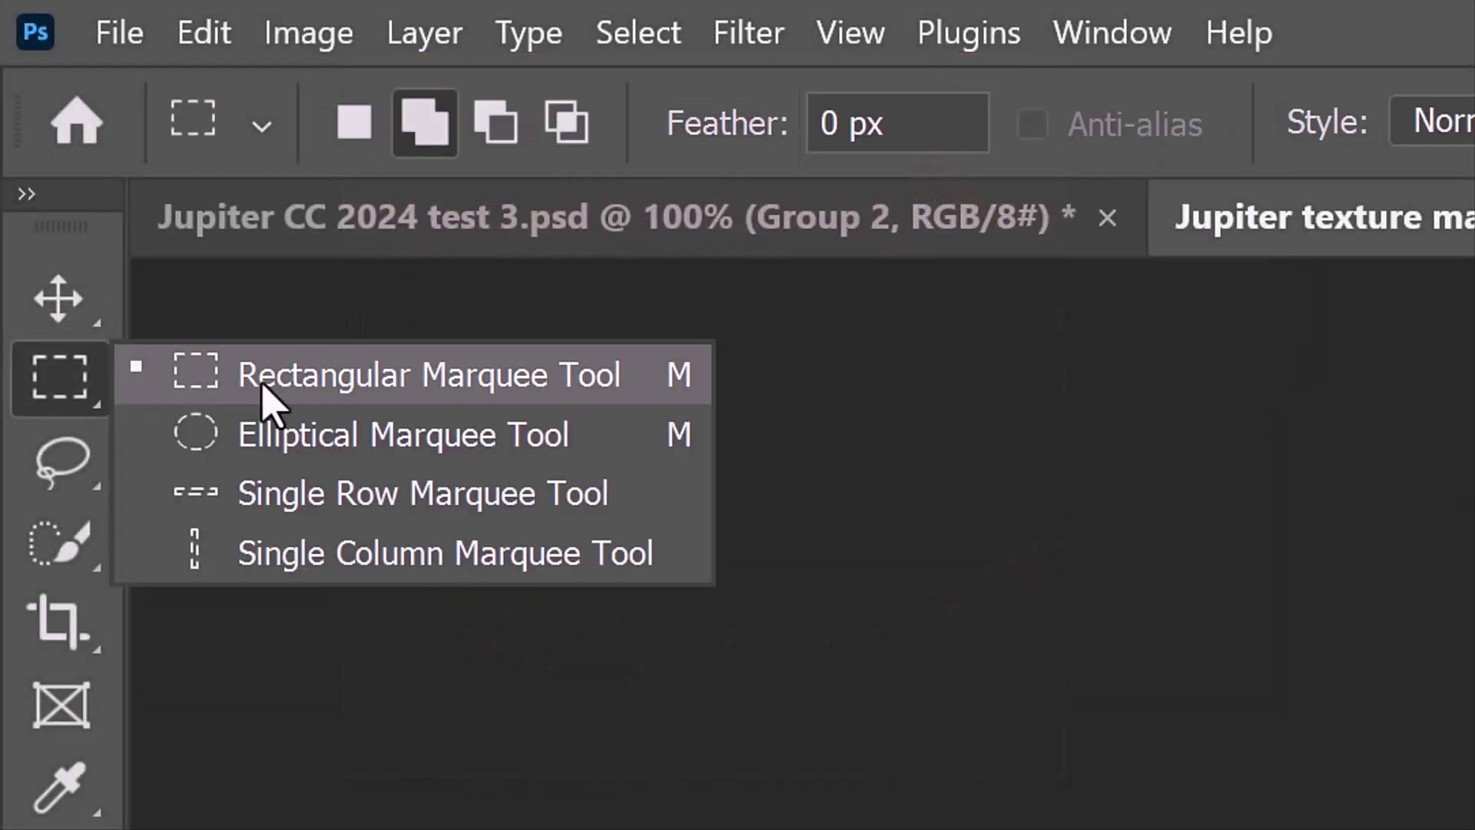
Mask the texture to a circular elliptical selection and convert the masked layer to a smart object
left_click(355, 437)
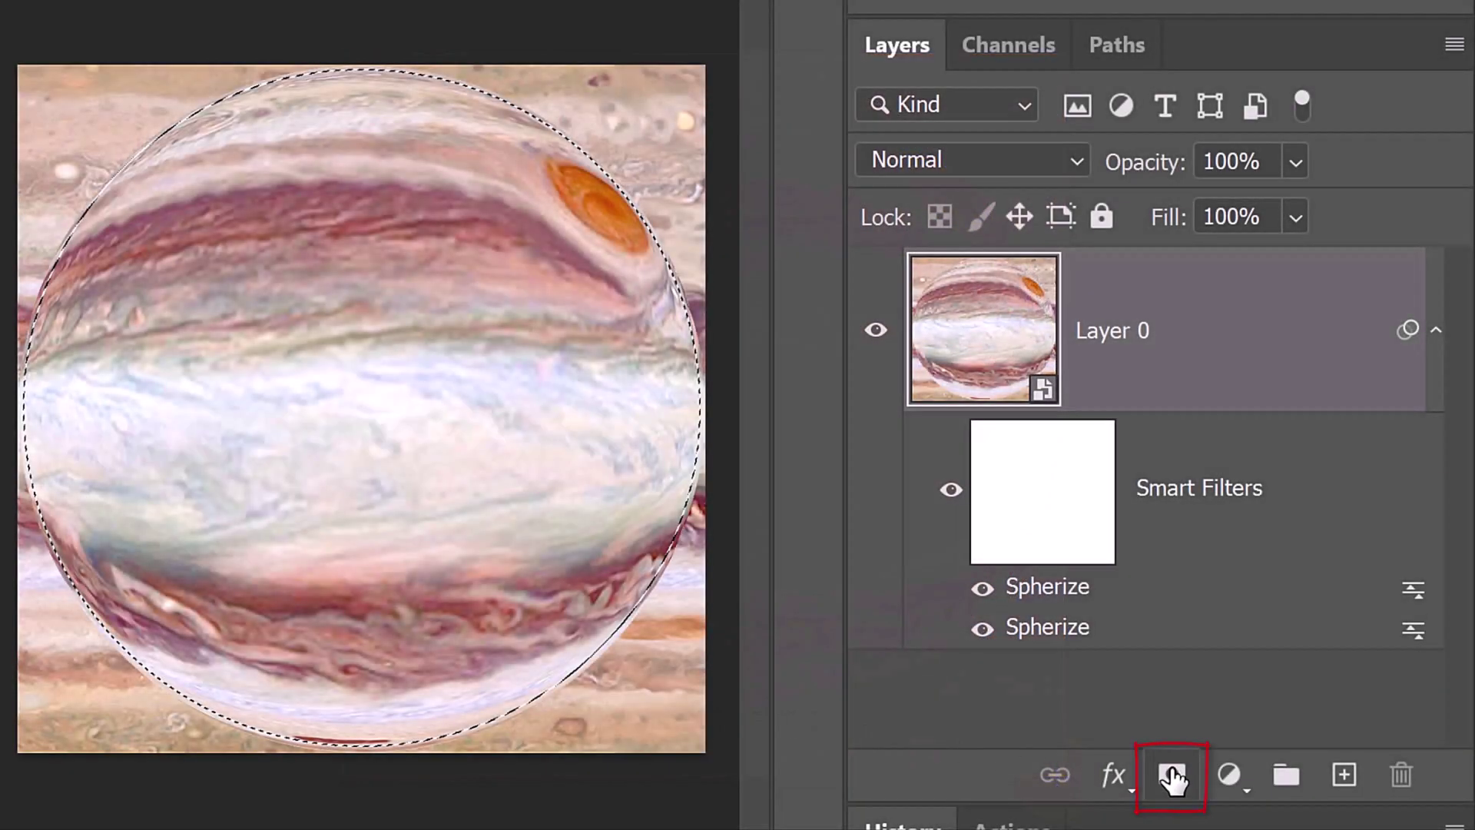
left_click(1172, 776)
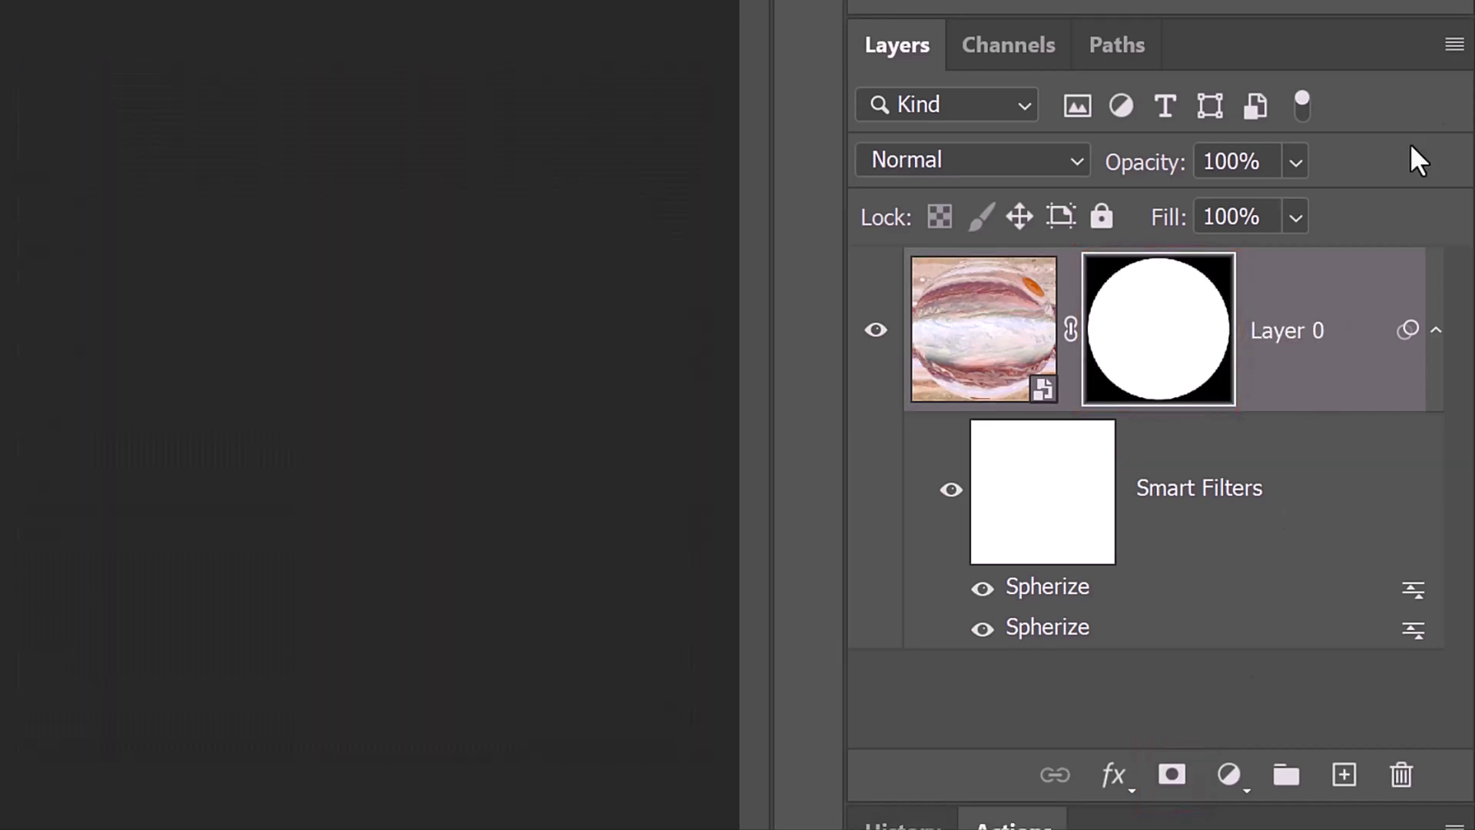
left_click(1450, 43)
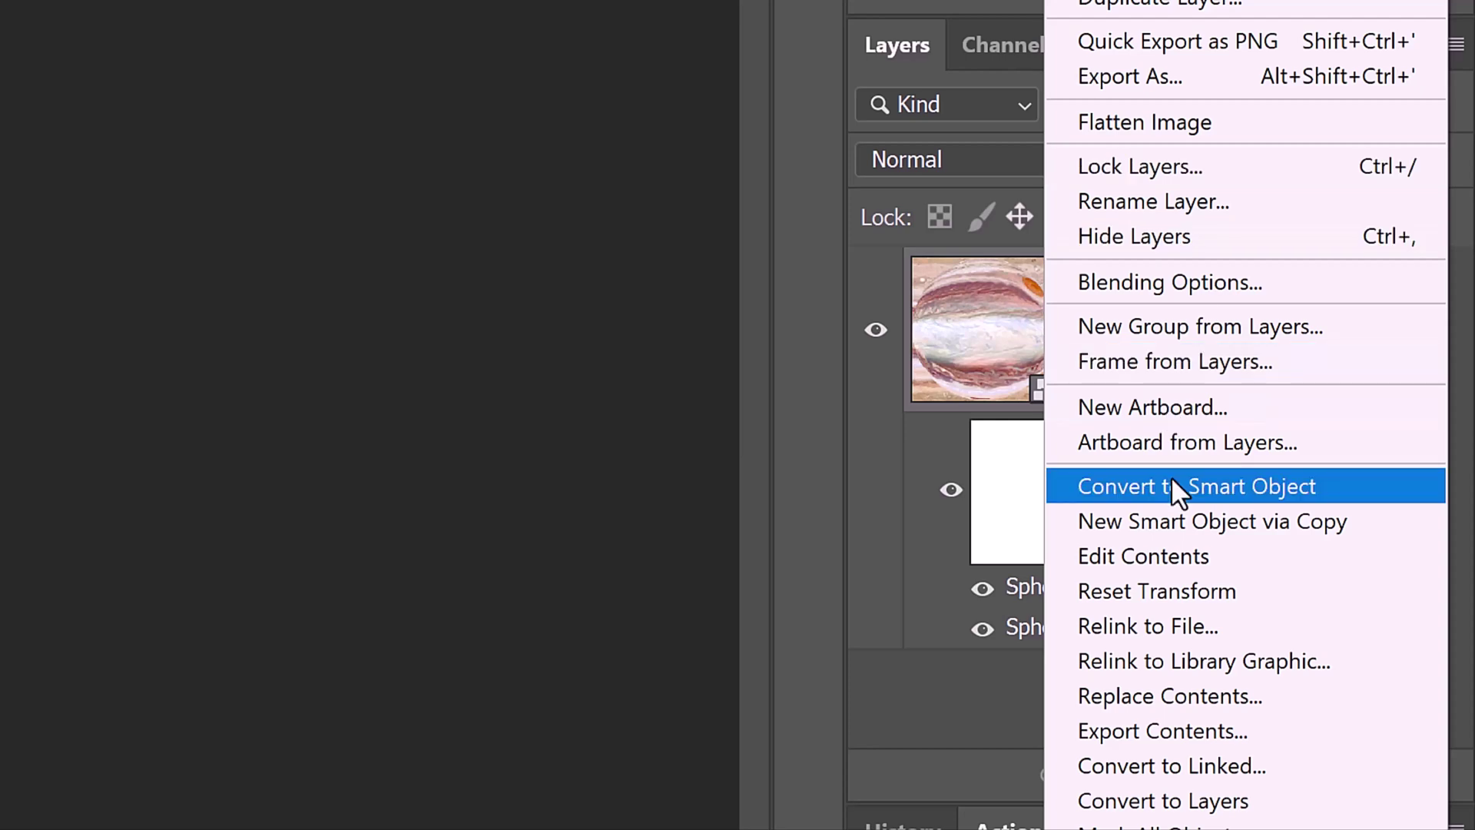
left_click(1173, 484)
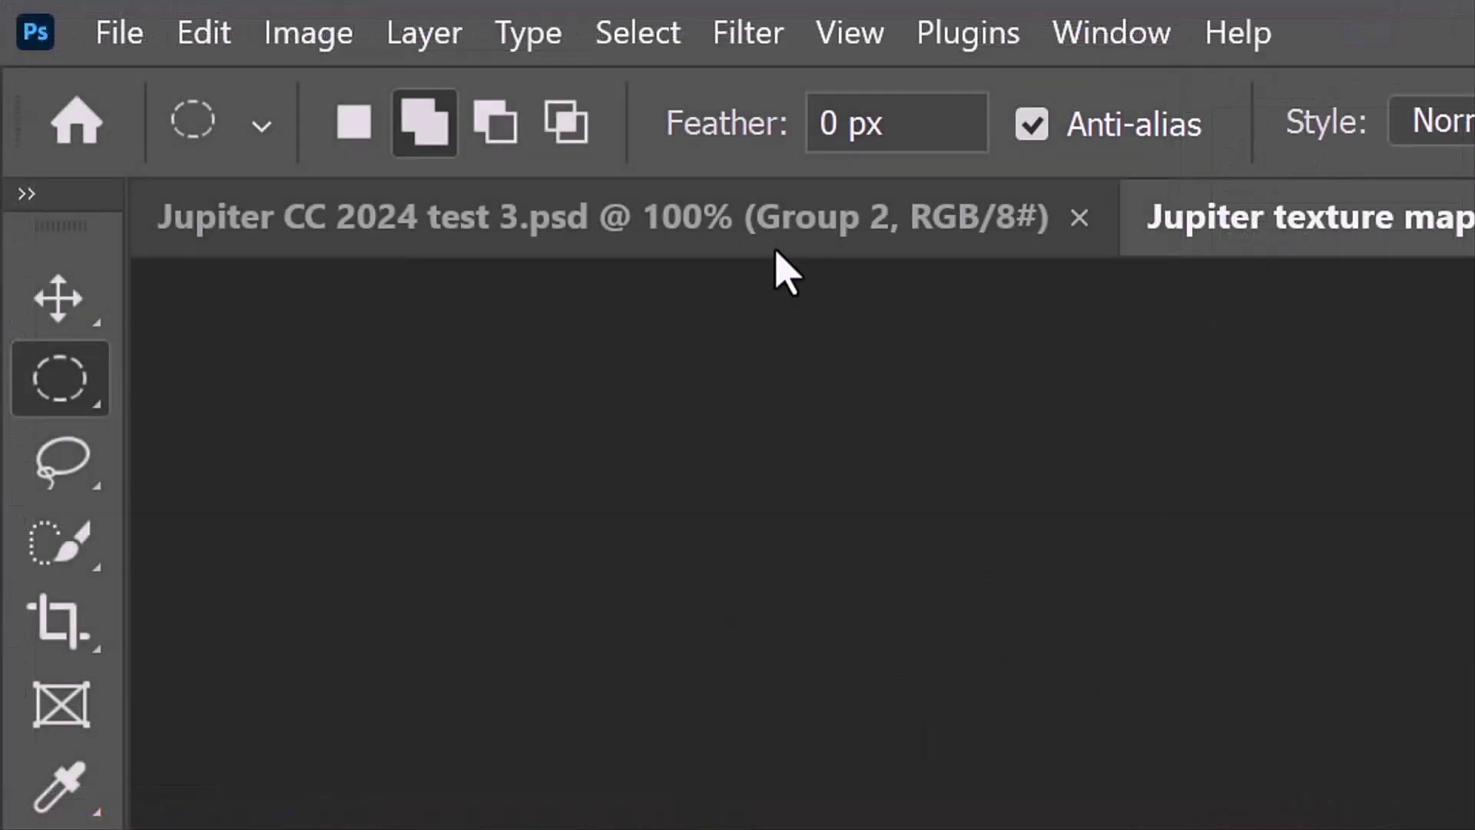
Resize the canvas to 2200 × 1250 pixels via Canvas Size
left_click(306, 37)
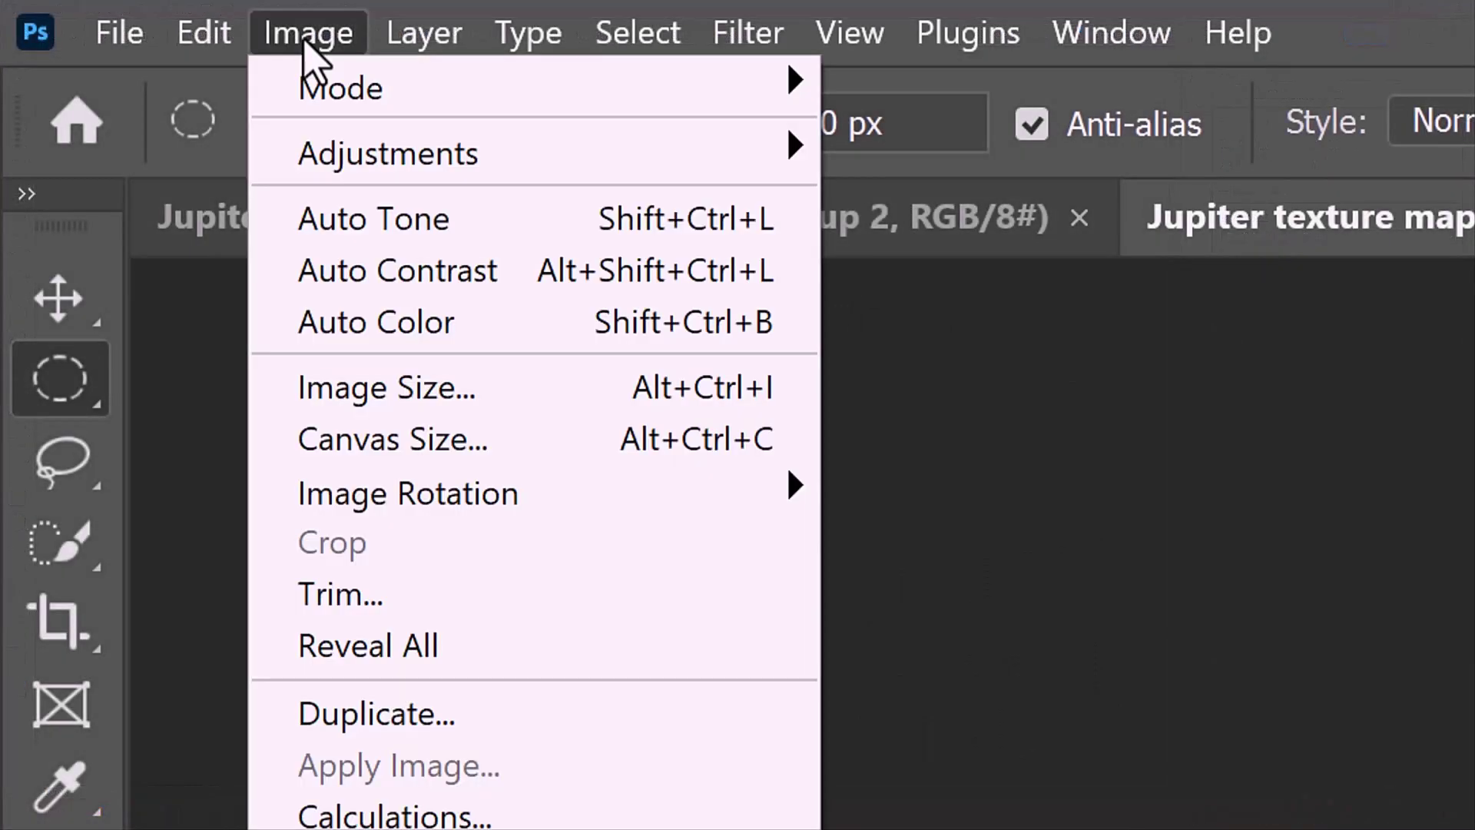
left_click(376, 454)
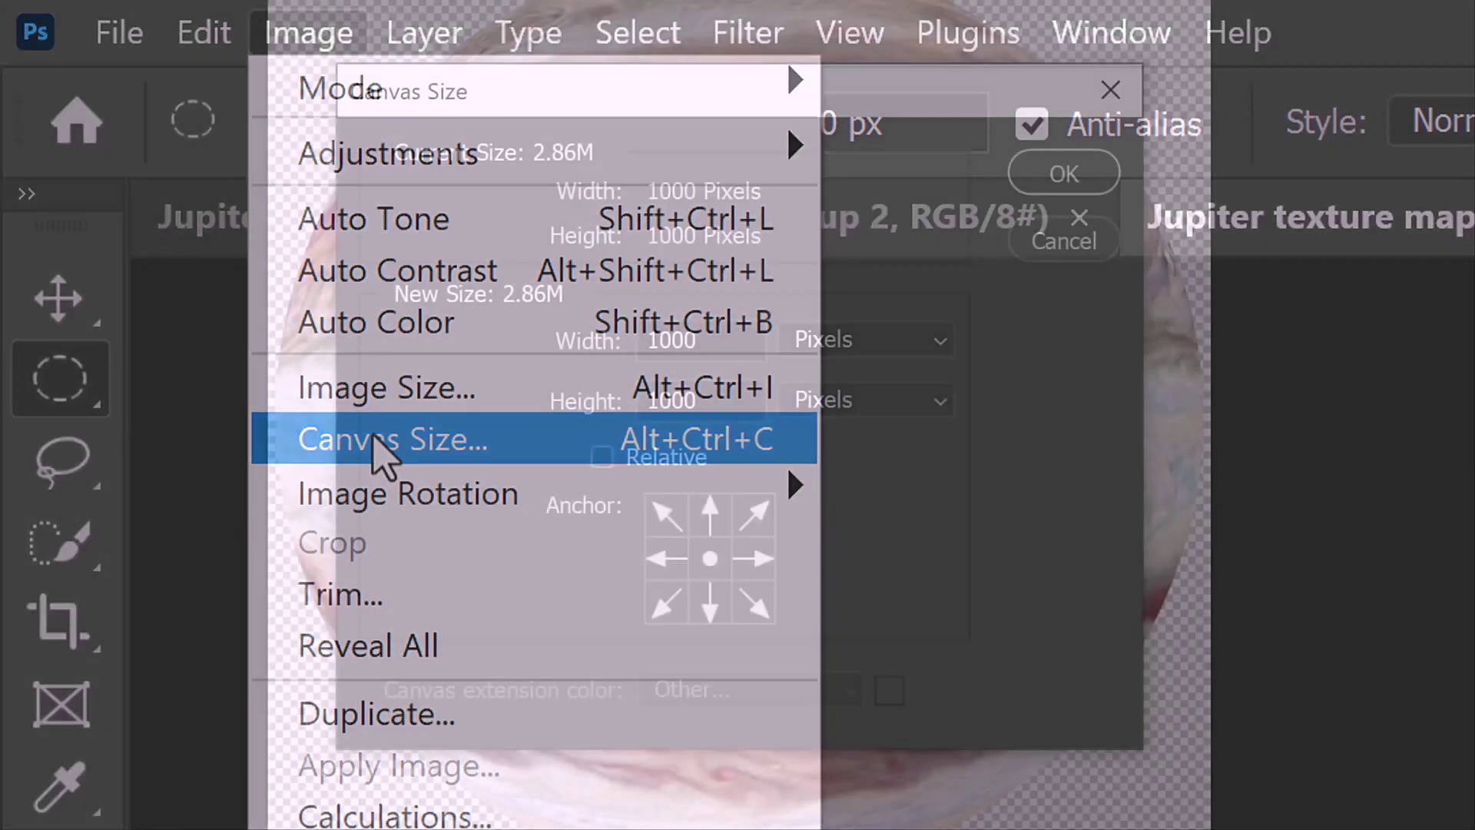
left_click(701, 340)
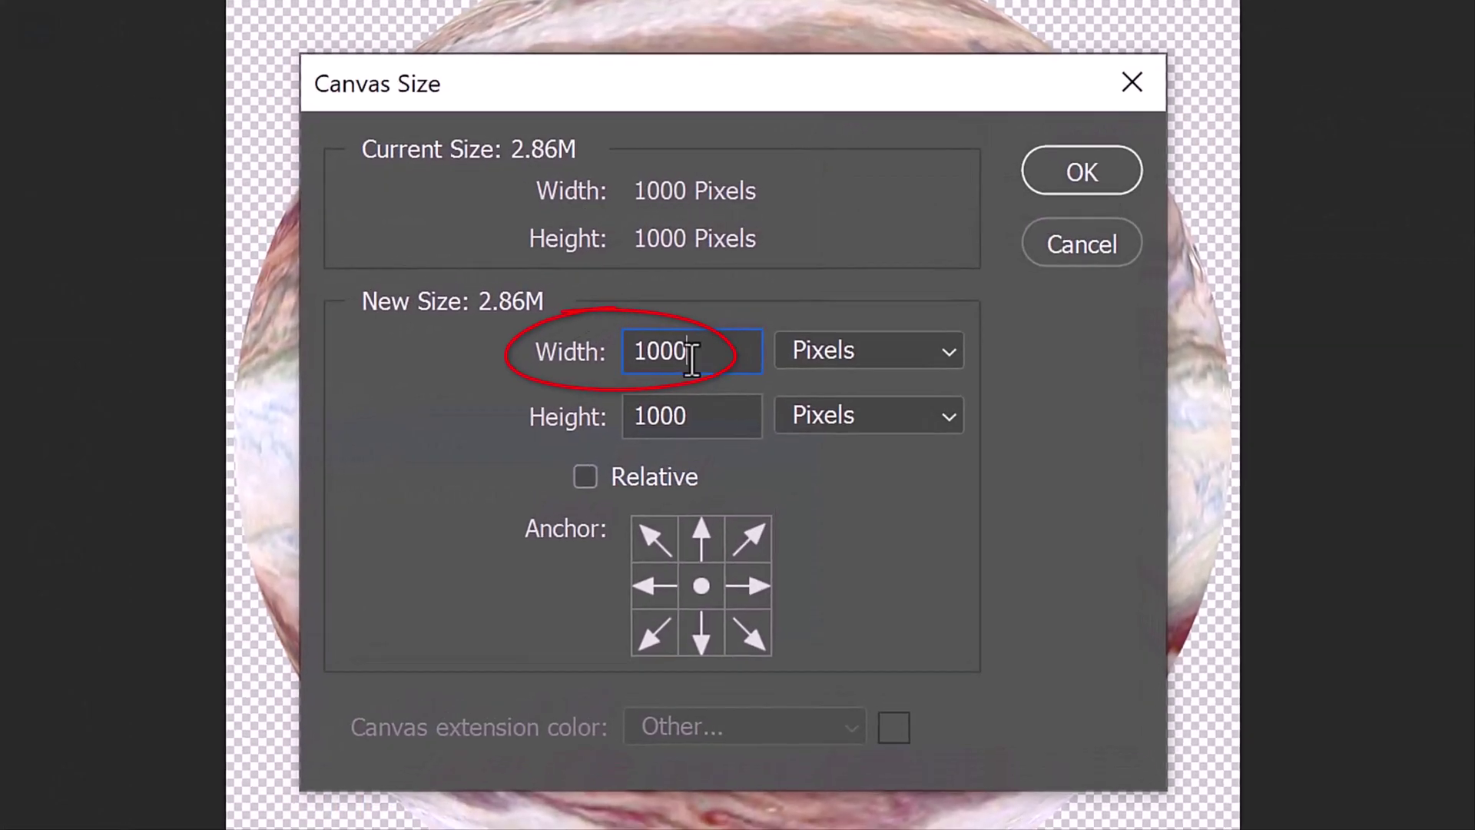
double_click(691, 359)
type("2200")
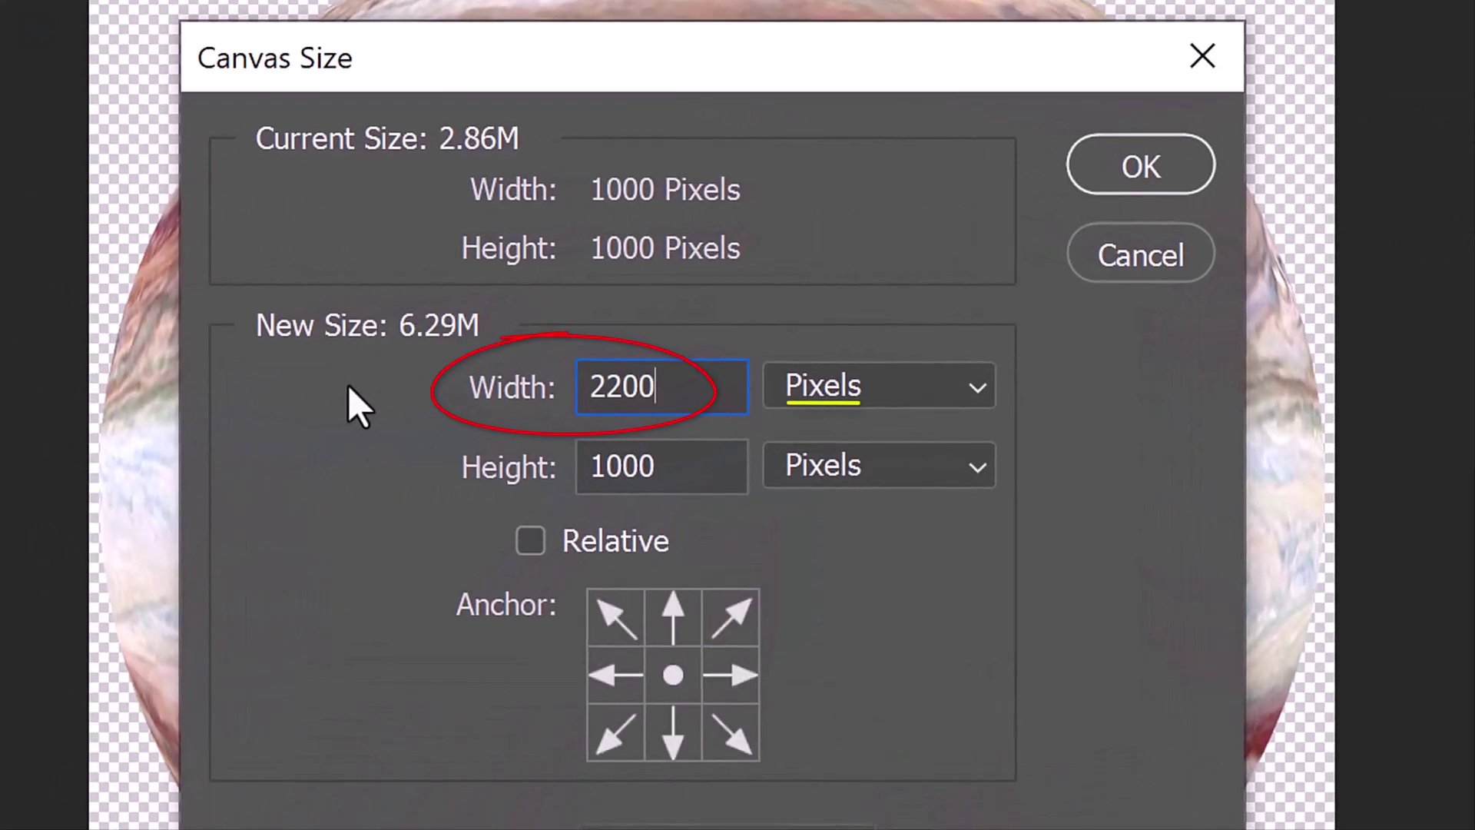
double_click(696, 464)
type("1250")
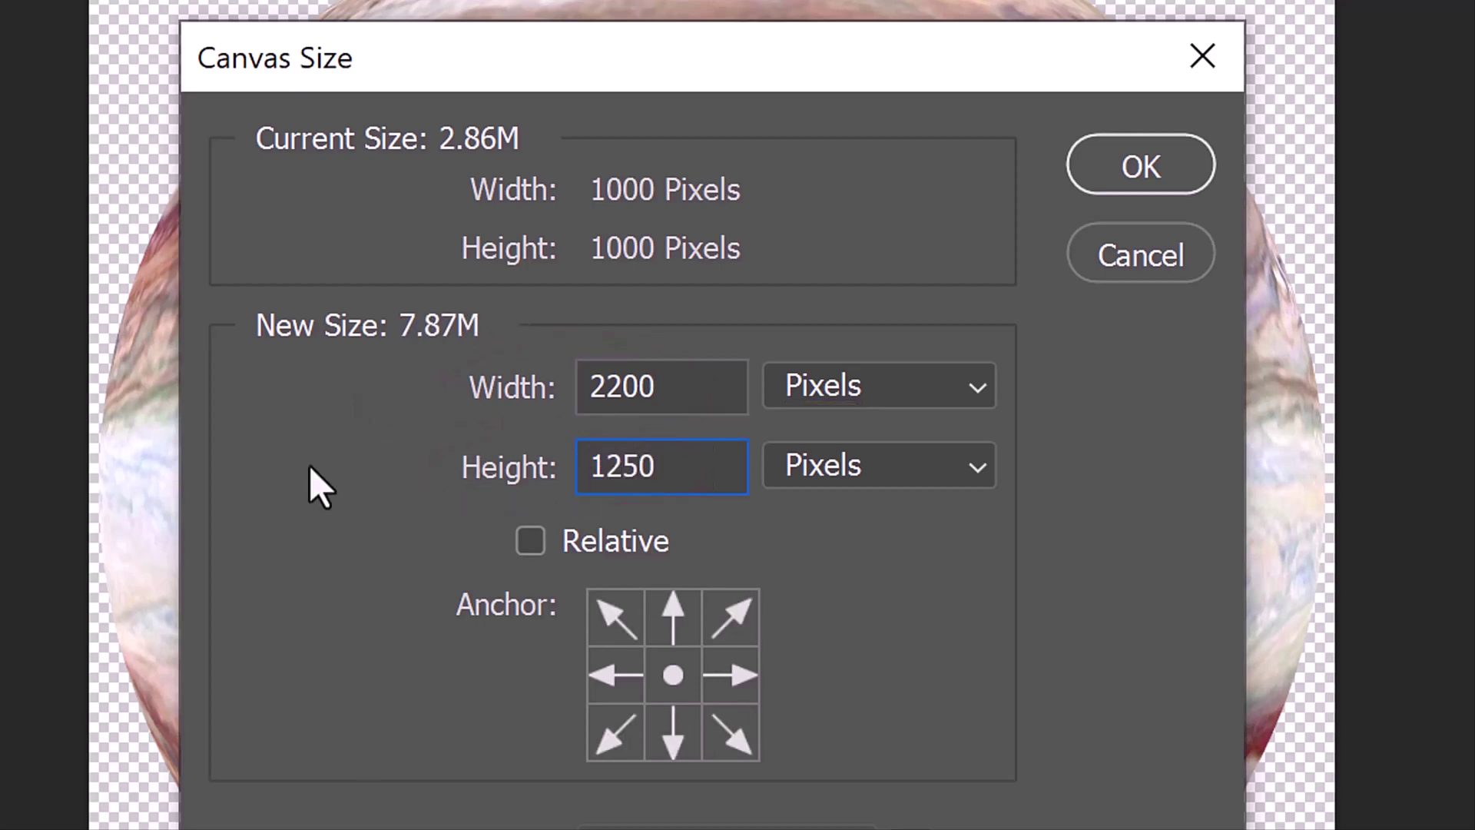
key("Return")
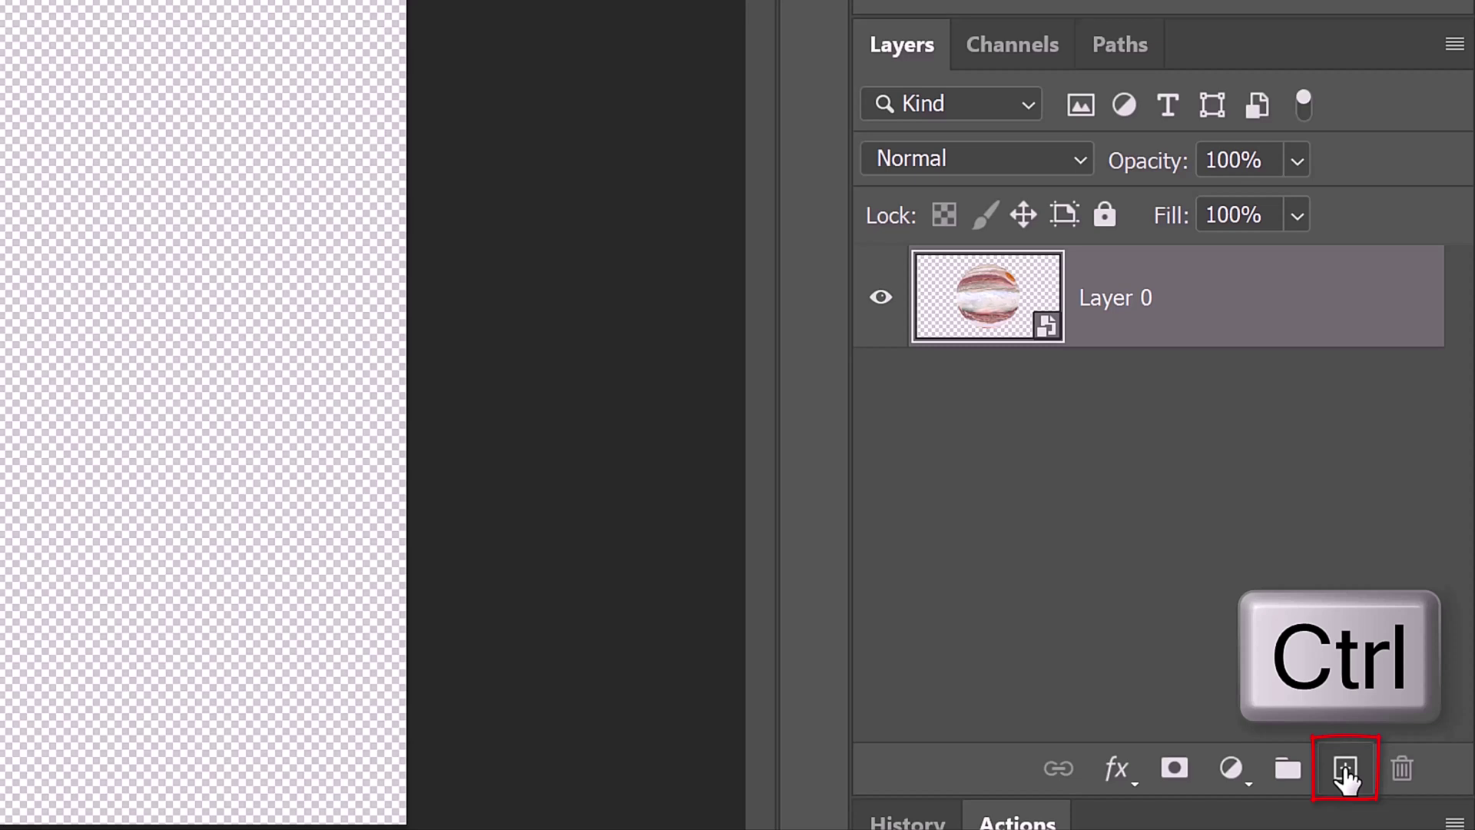
Add Layer 1 below Jupiter and fill it with solid black
left_click(1345, 771, "ctrl")
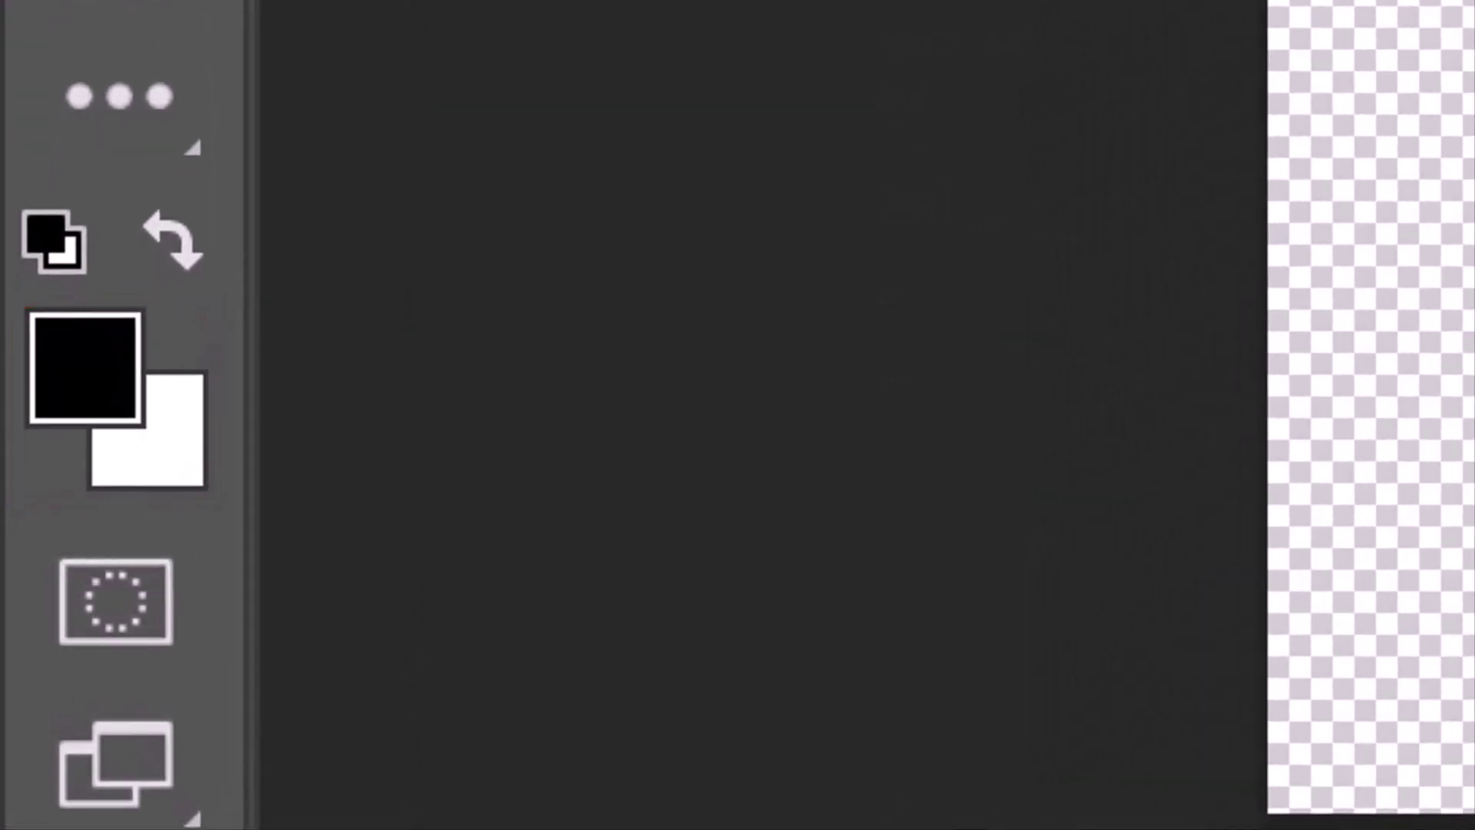
key("d")
key("x")
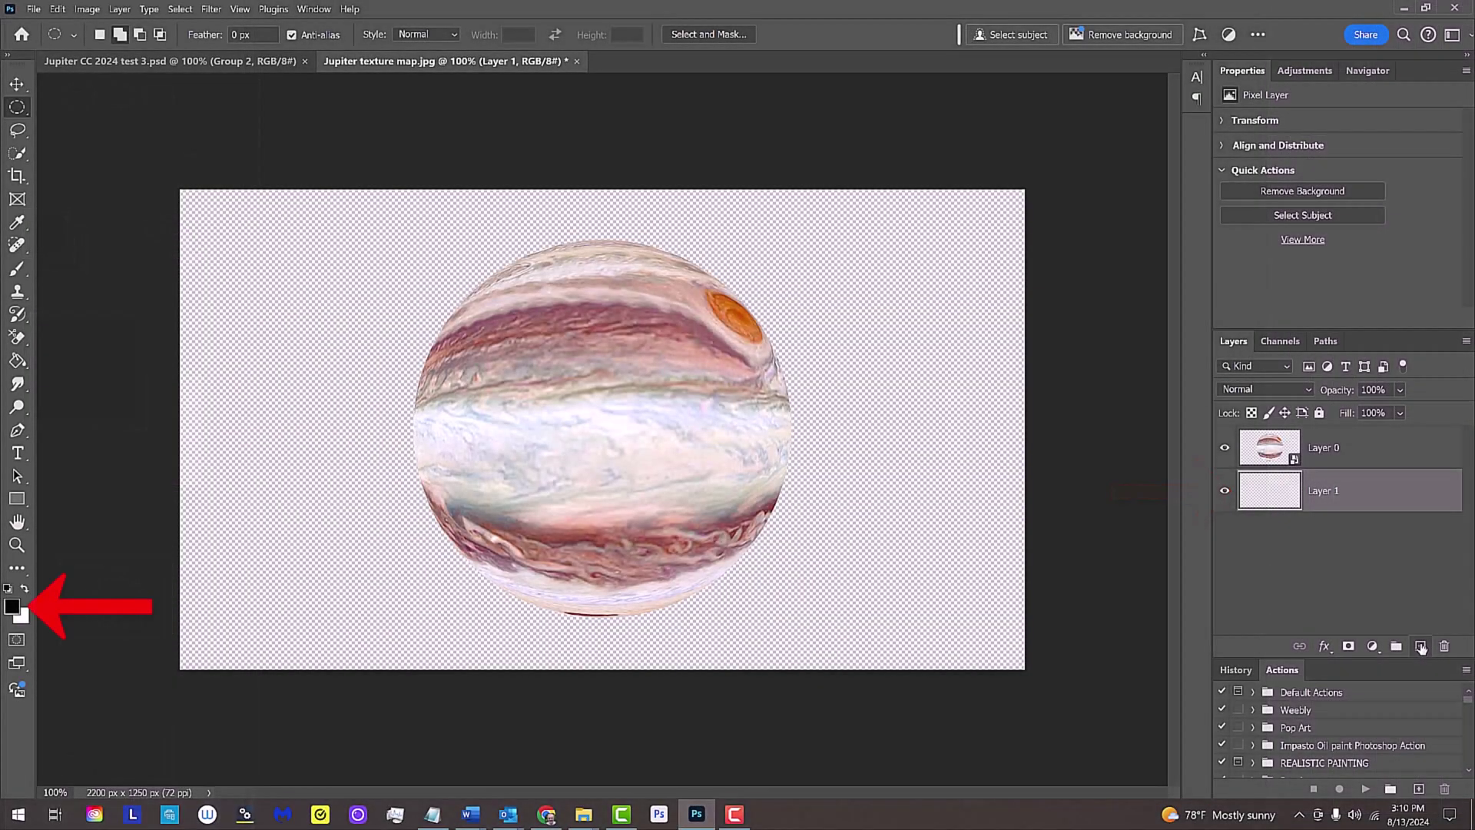
key("alt+Delete")
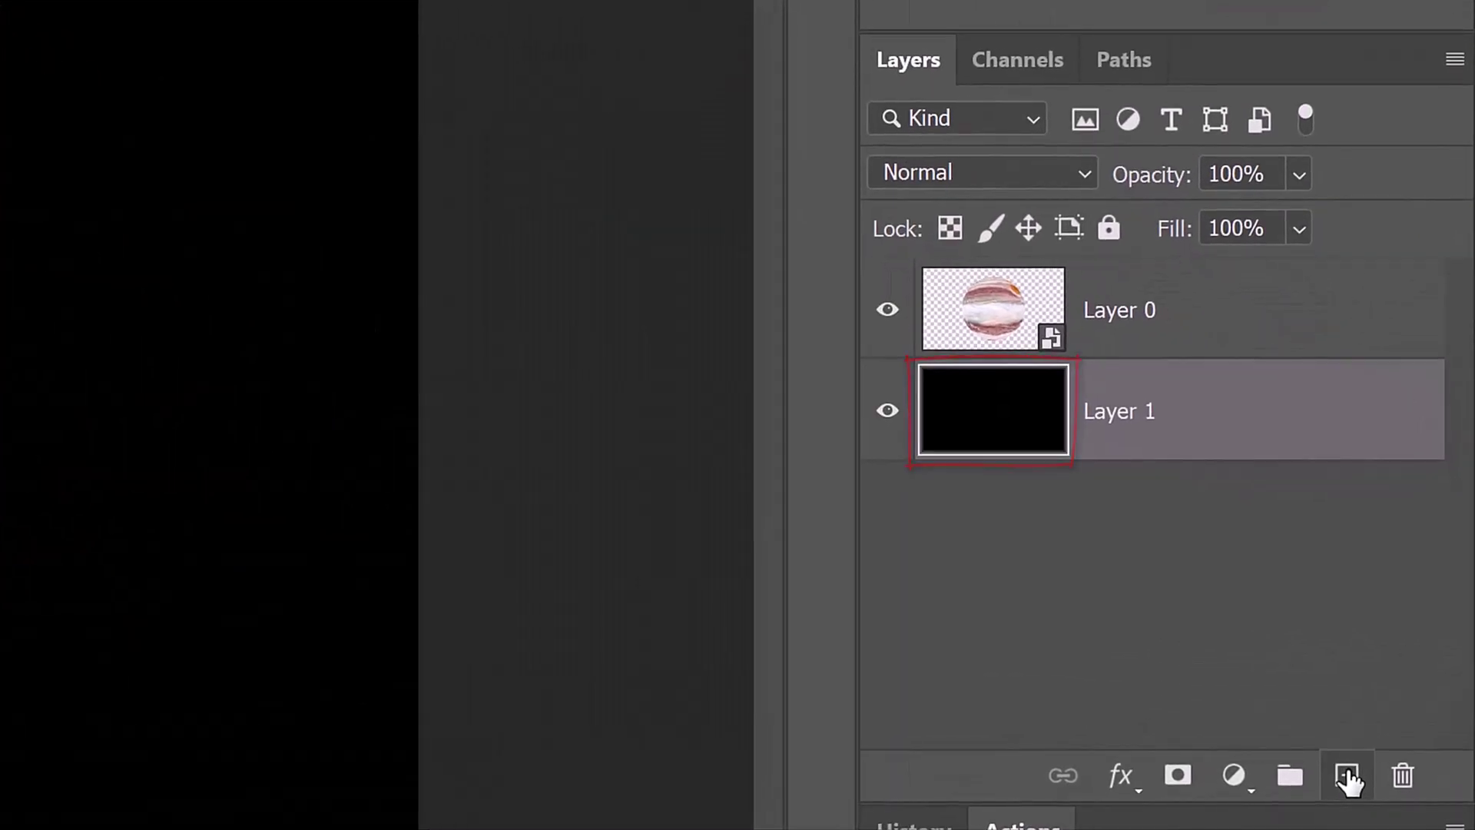
Convert Layer 1 to a smart object and add 40% monochromatic Gaussian noise
left_click(1453, 59)
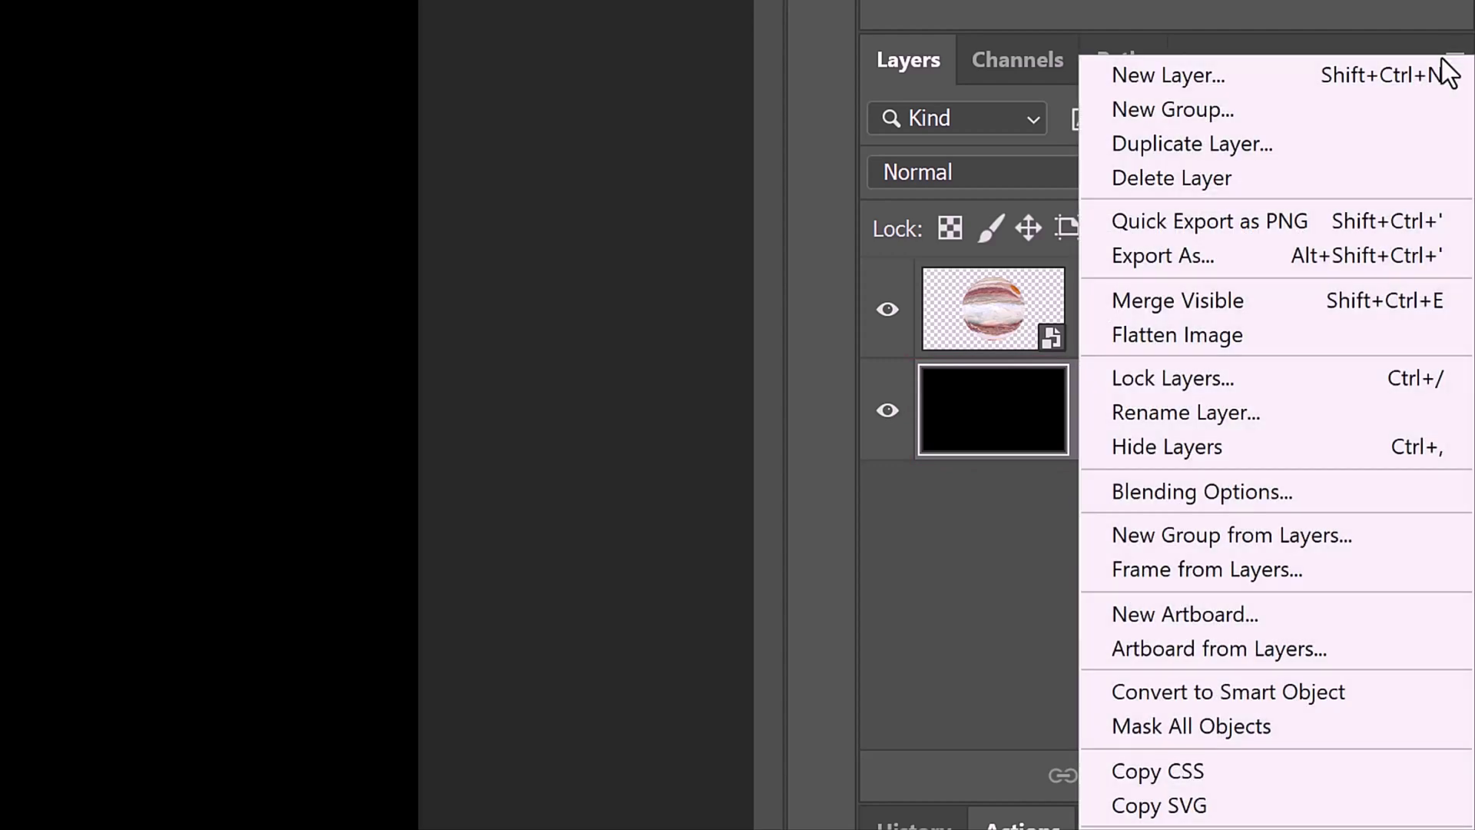
left_click(1205, 680)
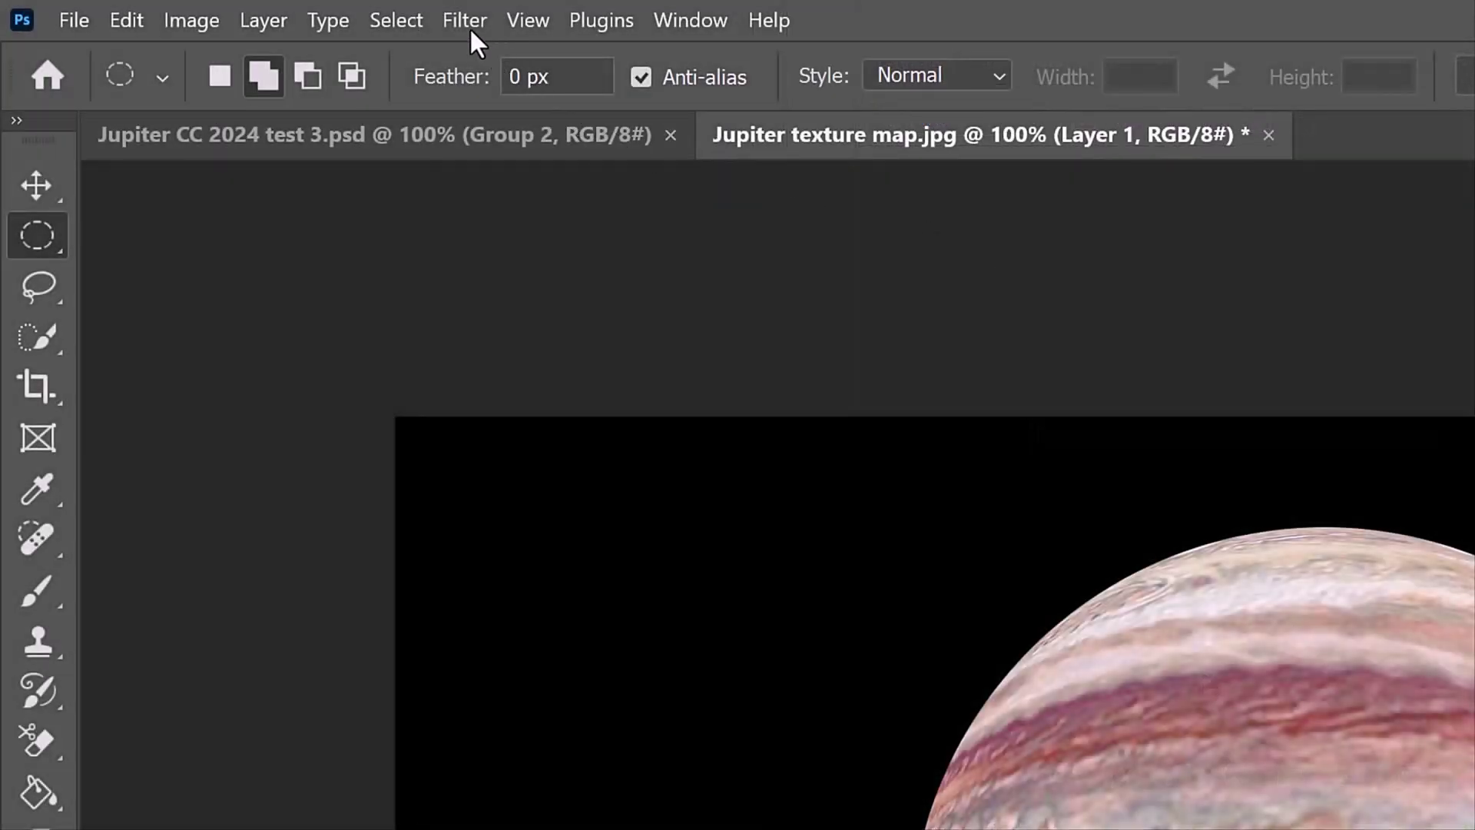
left_click(466, 23)
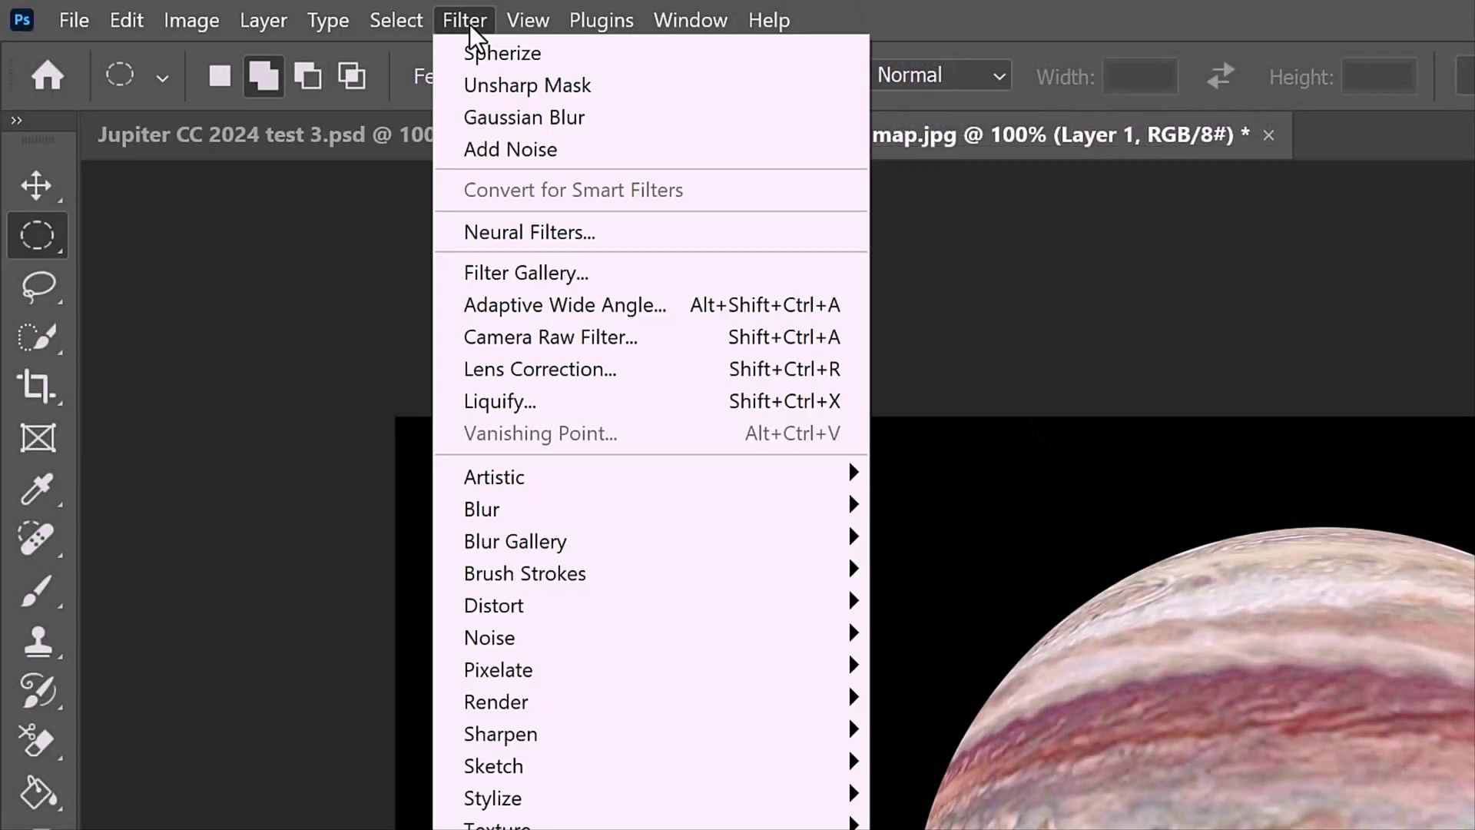
mouse_move(511, 641)
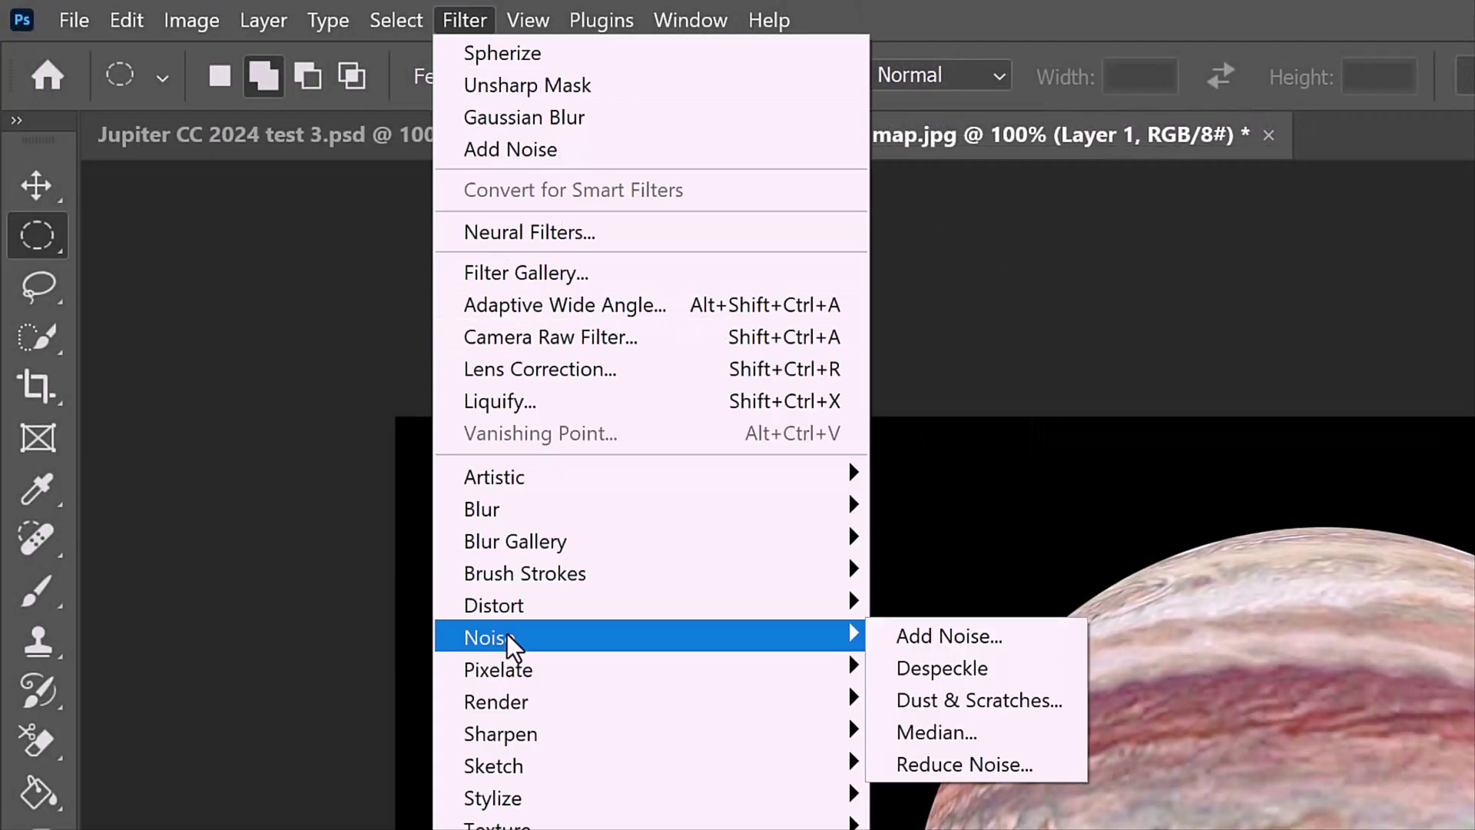
left_click(947, 639)
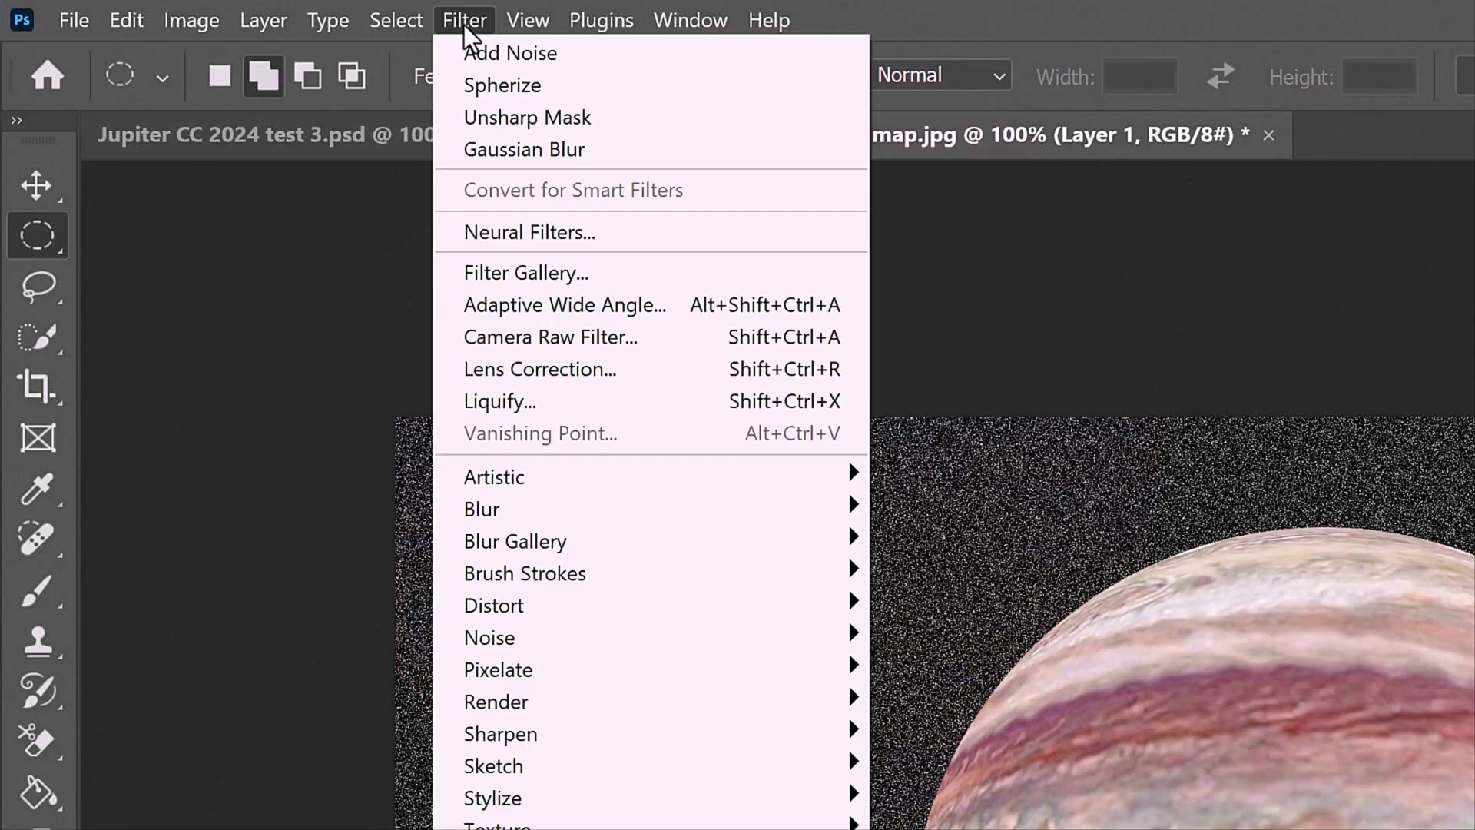
Soften the noise with a 1.0-pixel Gaussian Blur
mouse_move(504, 508)
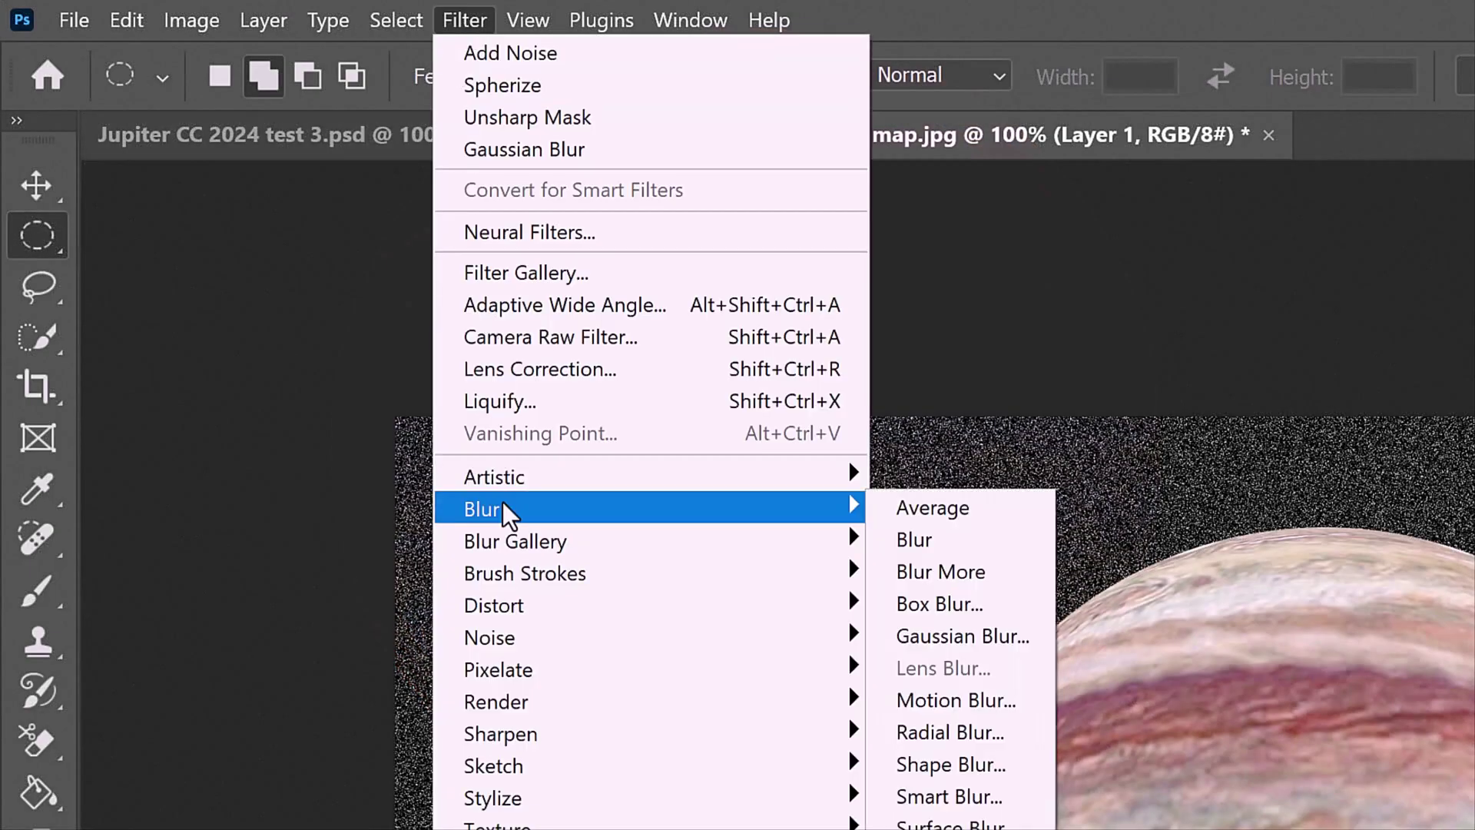
left_click(950, 631)
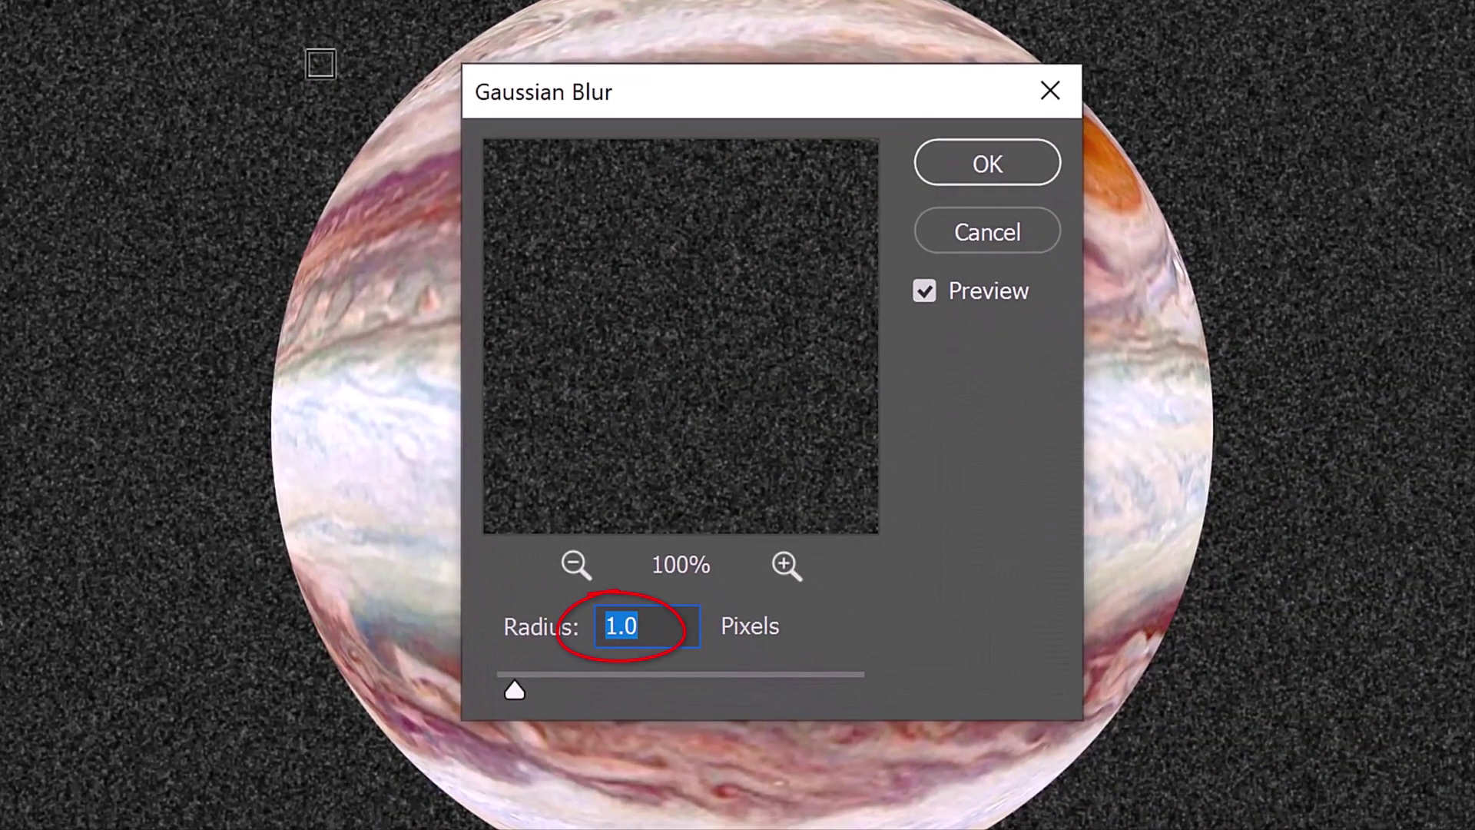
key("Return")
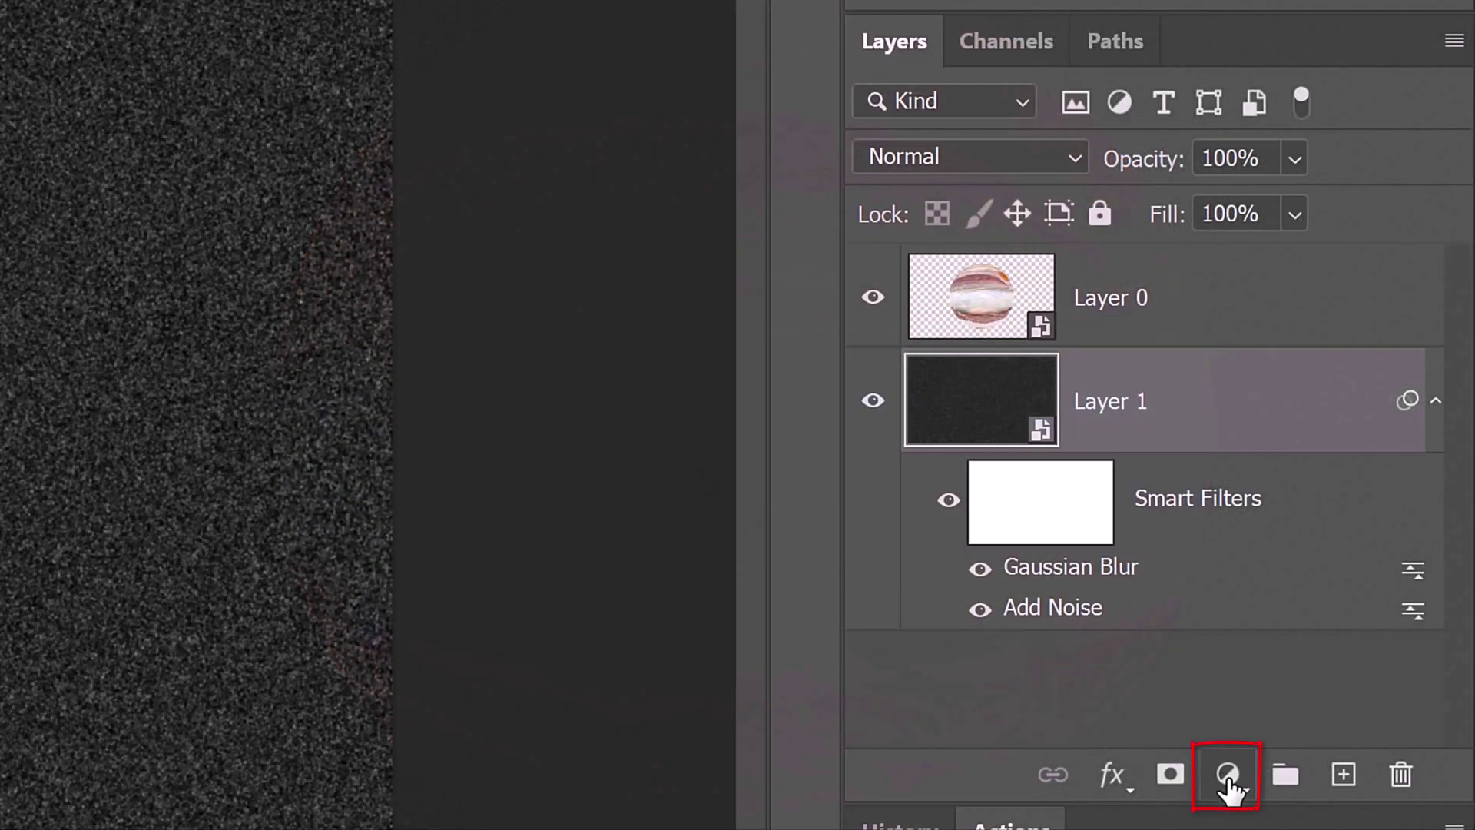
Add a Levels adjustment with black input 80 and white input 110
left_click(1229, 788)
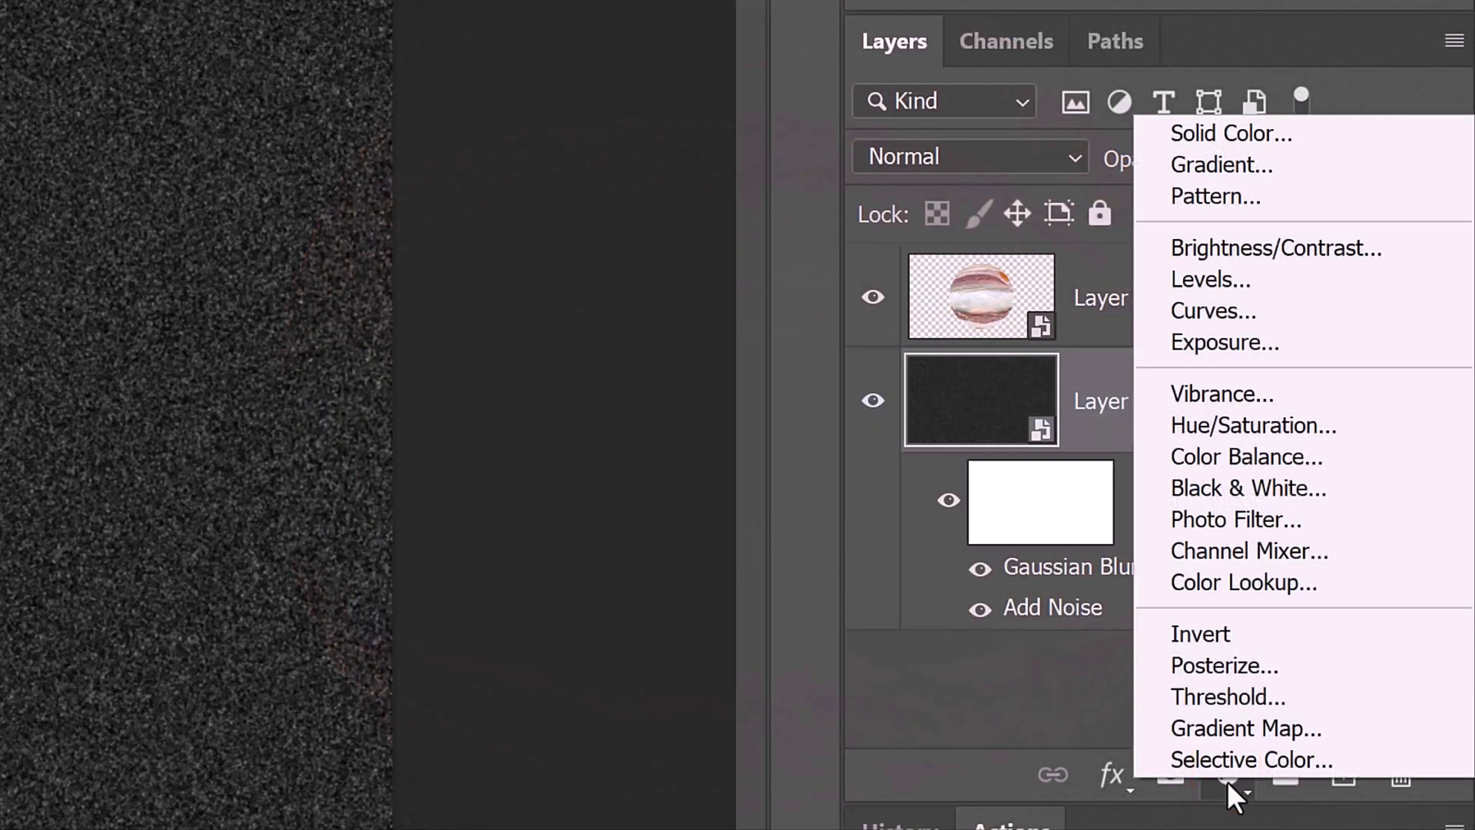
left_click(1202, 276)
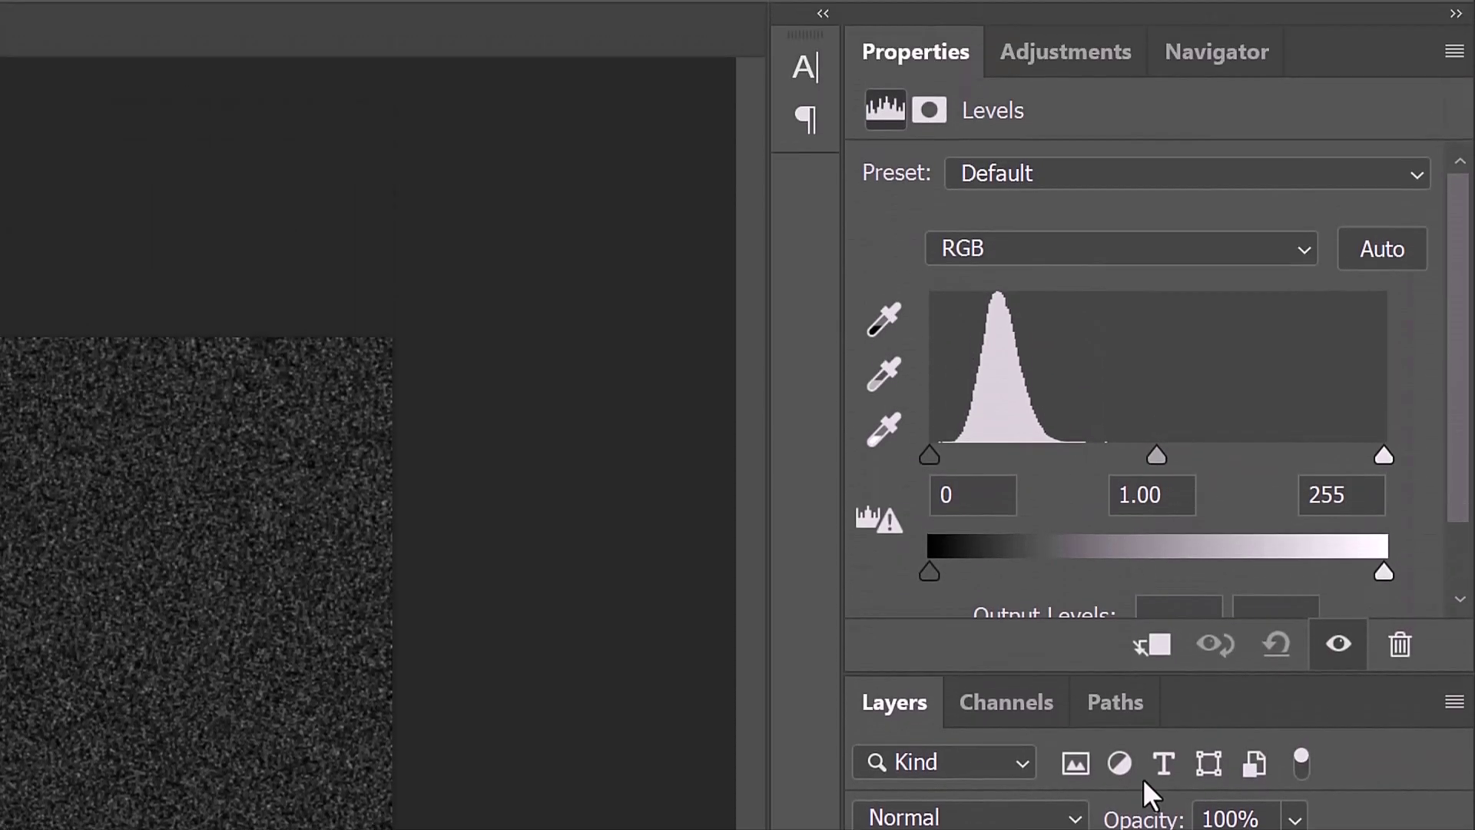
left_click(998, 495)
type("8")
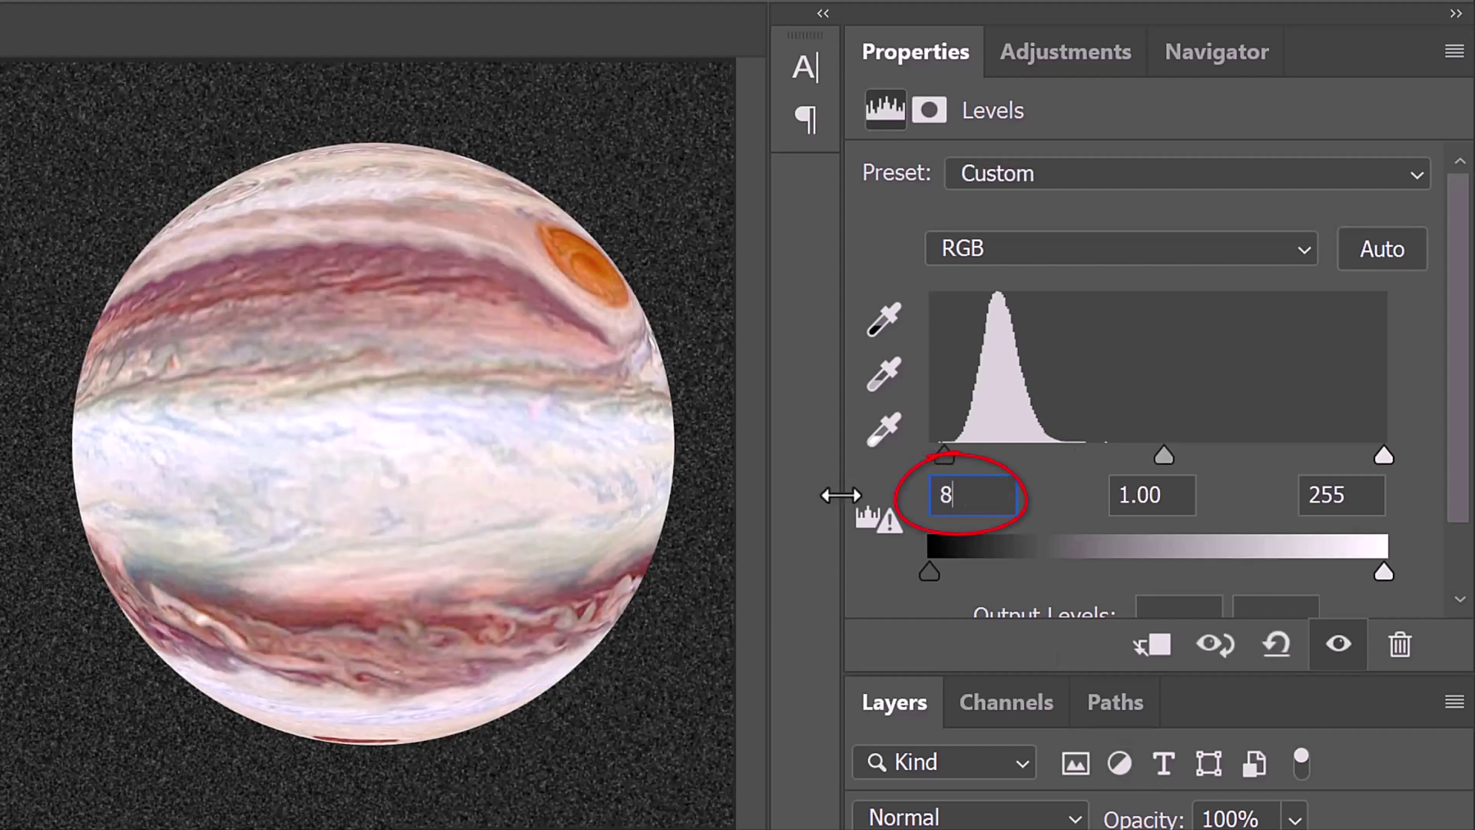
type("0")
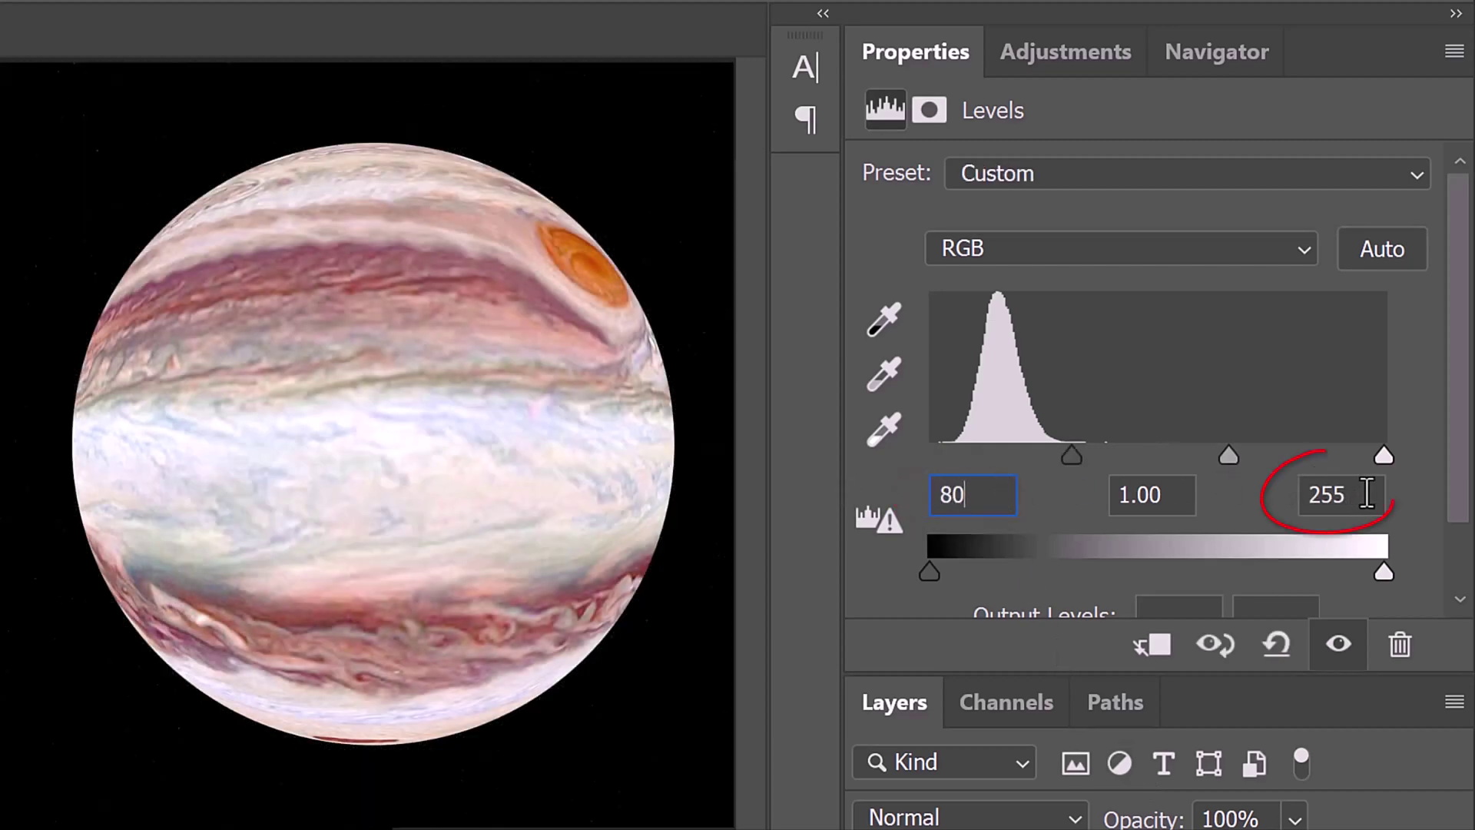
left_click_drag(1367, 494, 1249, 504)
type("110")
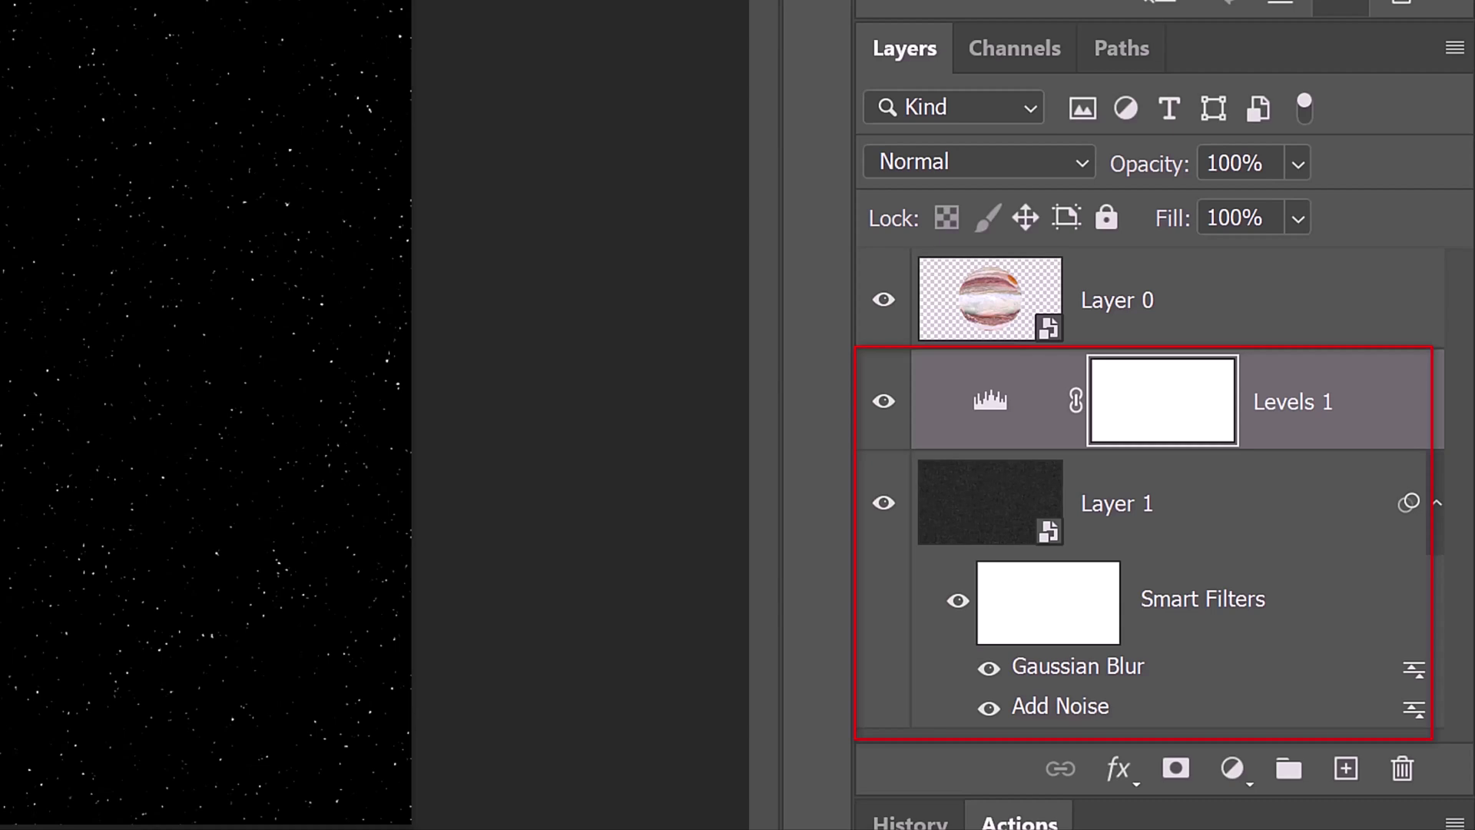
Group Levels 1 and Layer 1 into a group named 'Star base'
left_click(1003, 511, "shift")
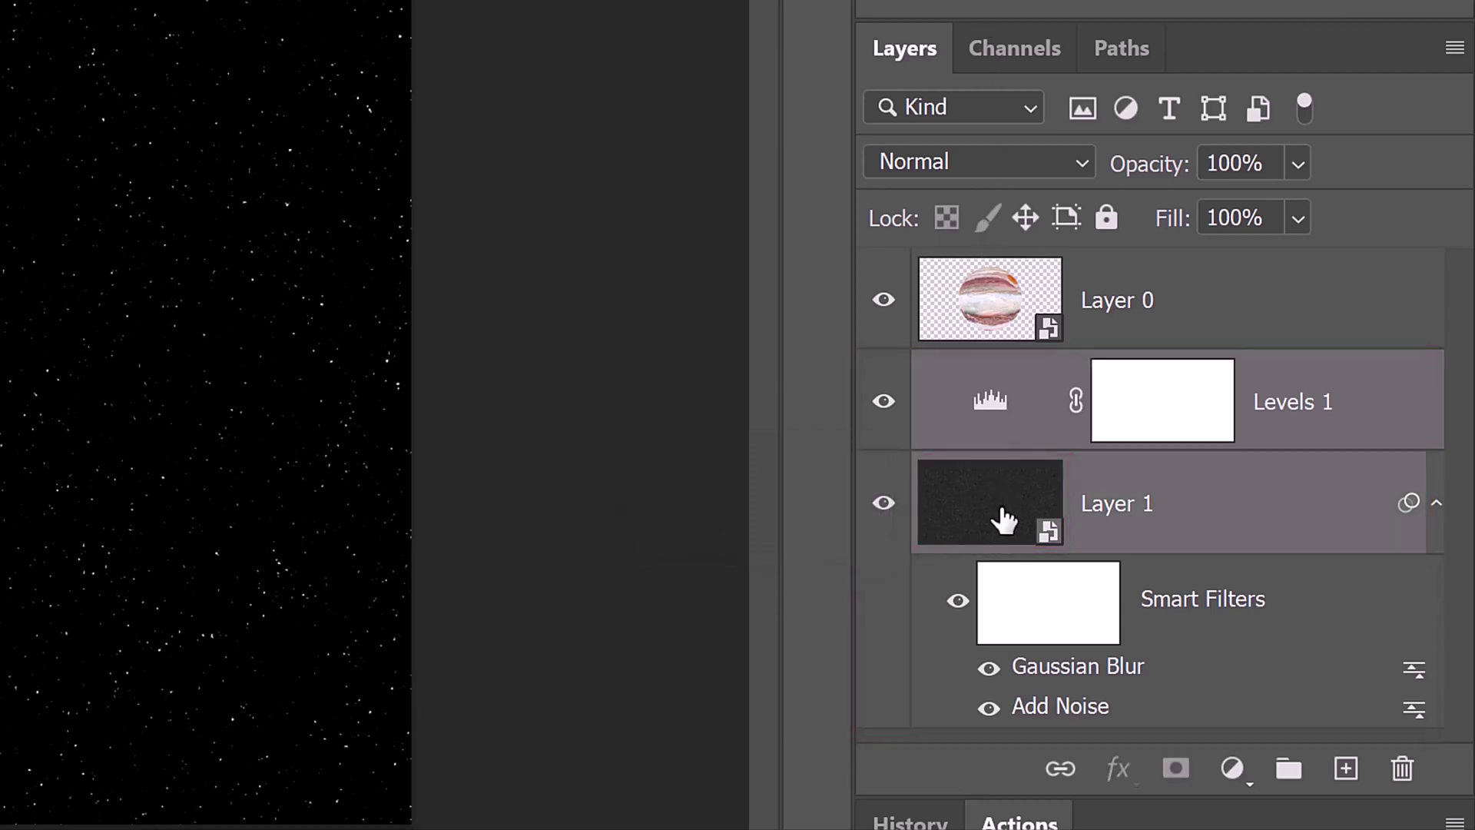
key("ctrl+g")
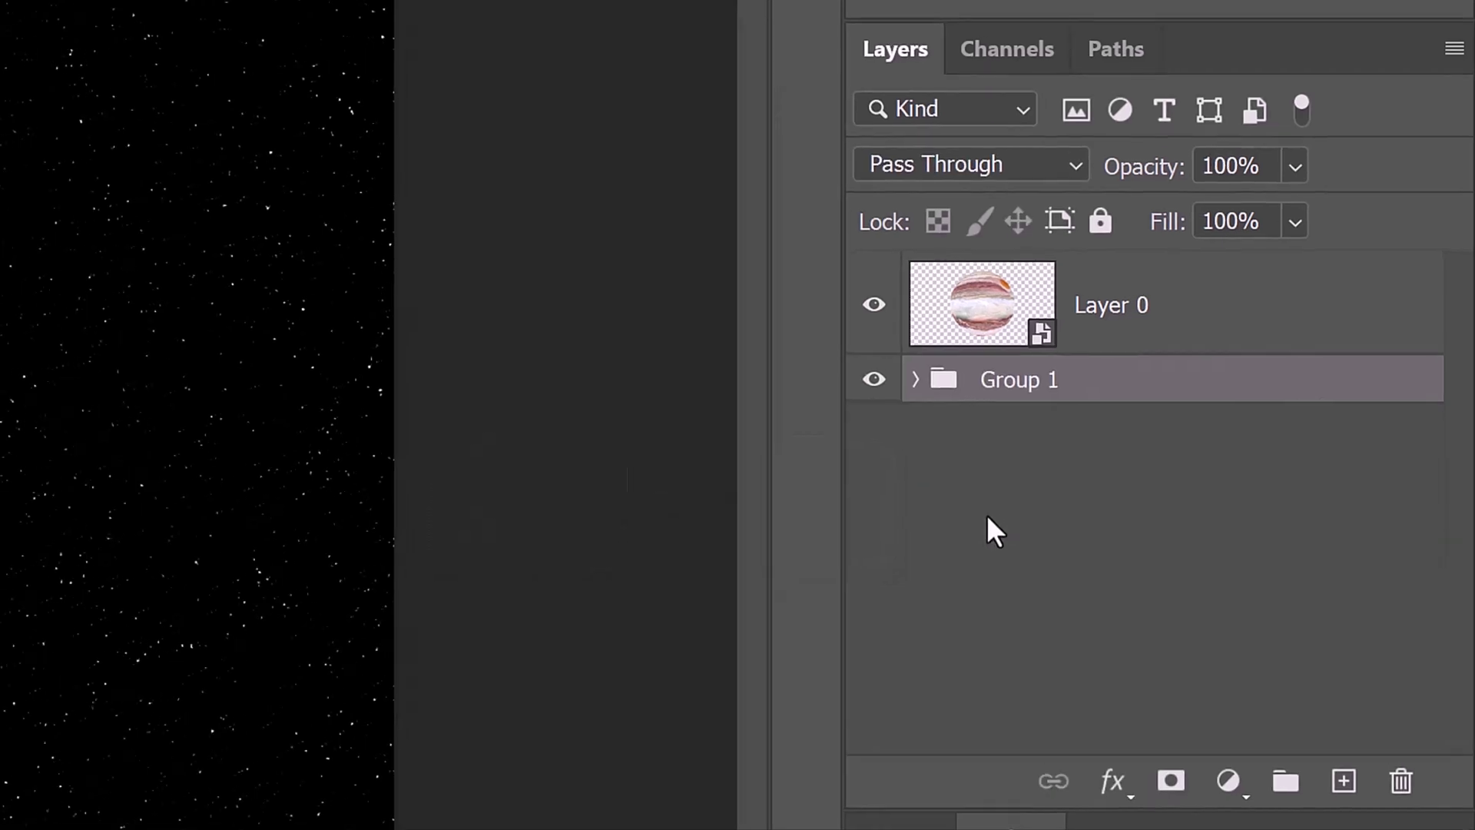
double_click(1023, 380)
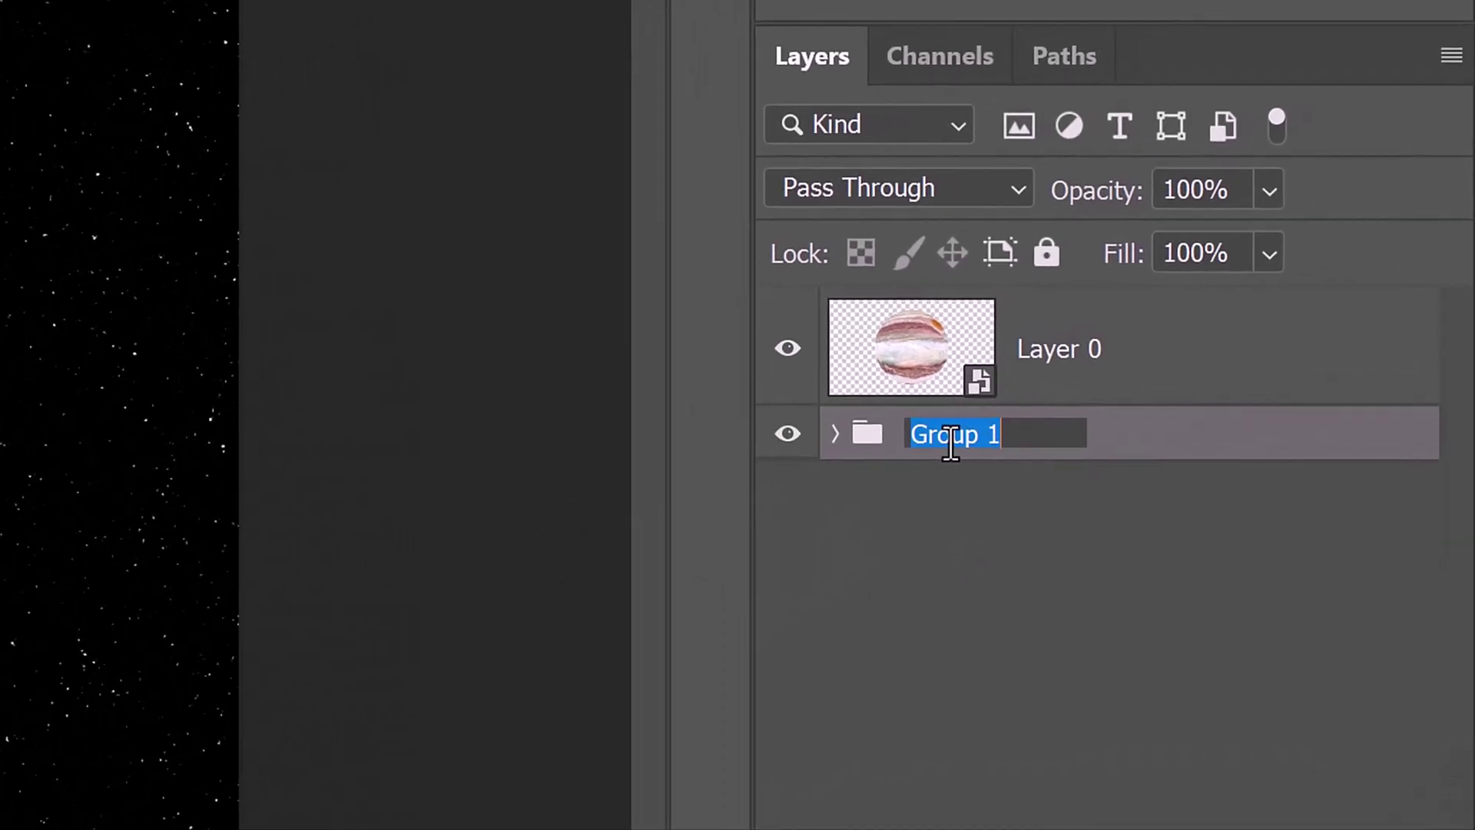
type("Star base")
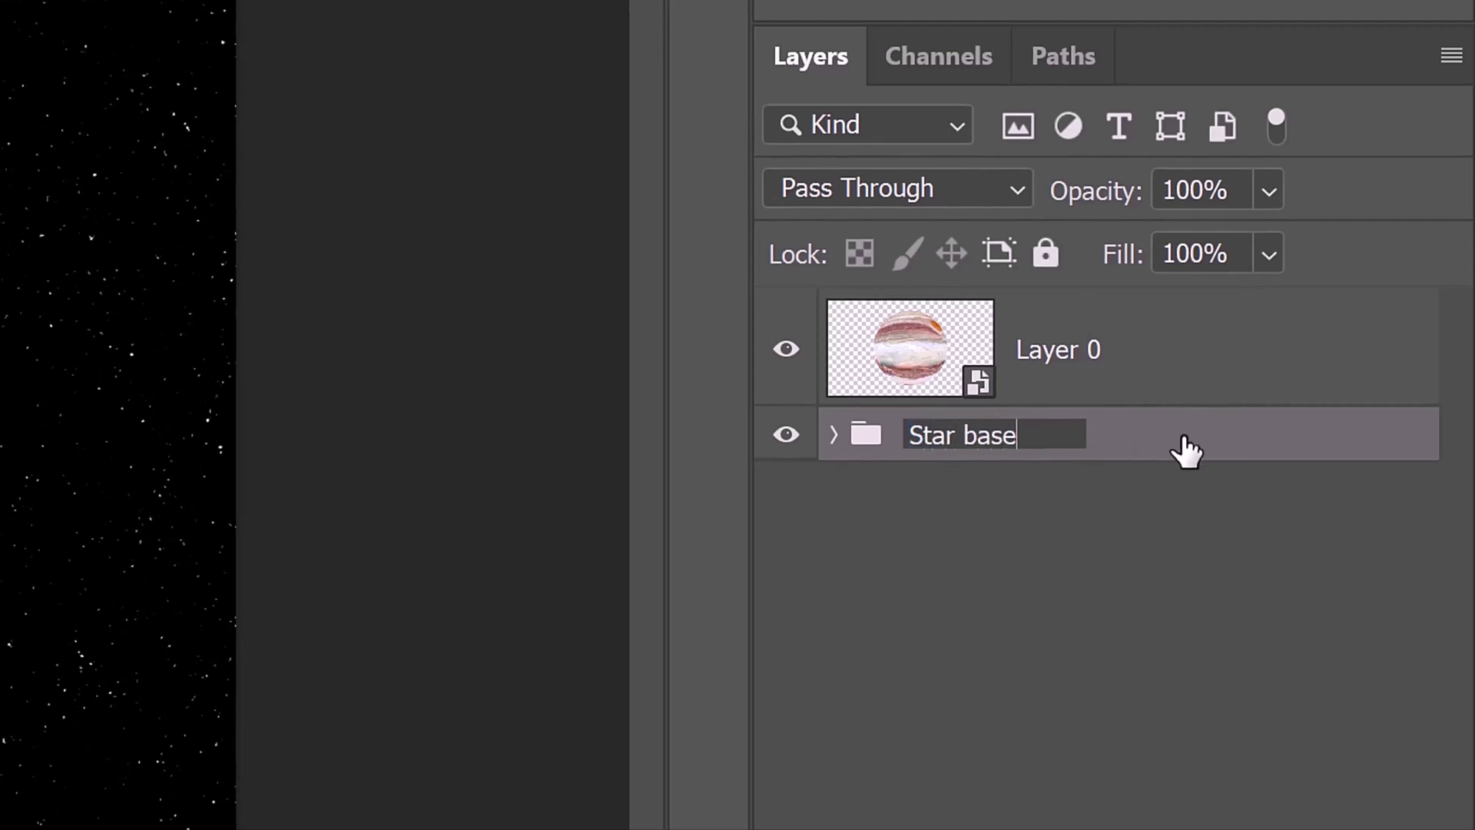
key("Return")
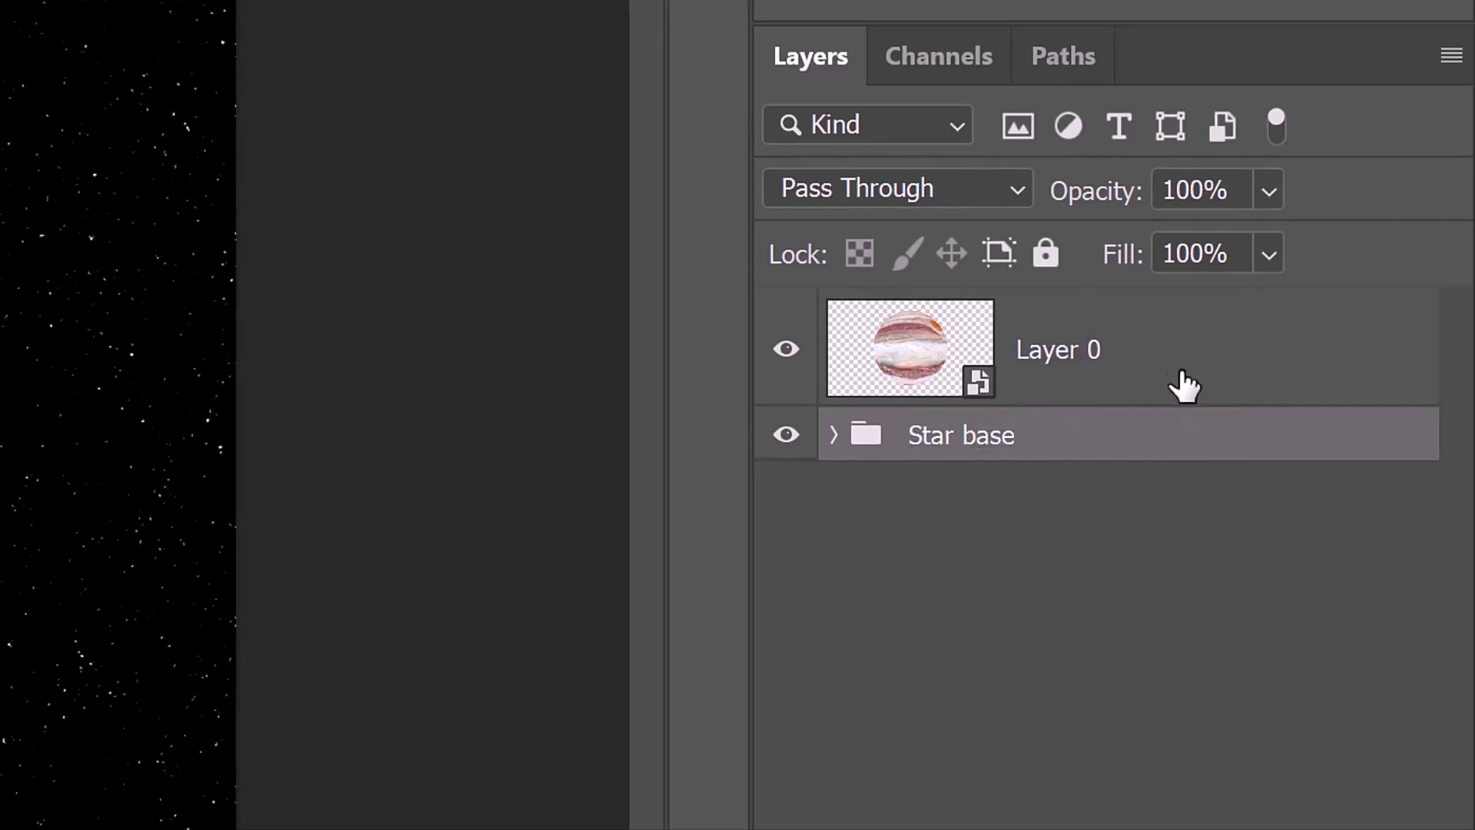
left_click(1182, 348)
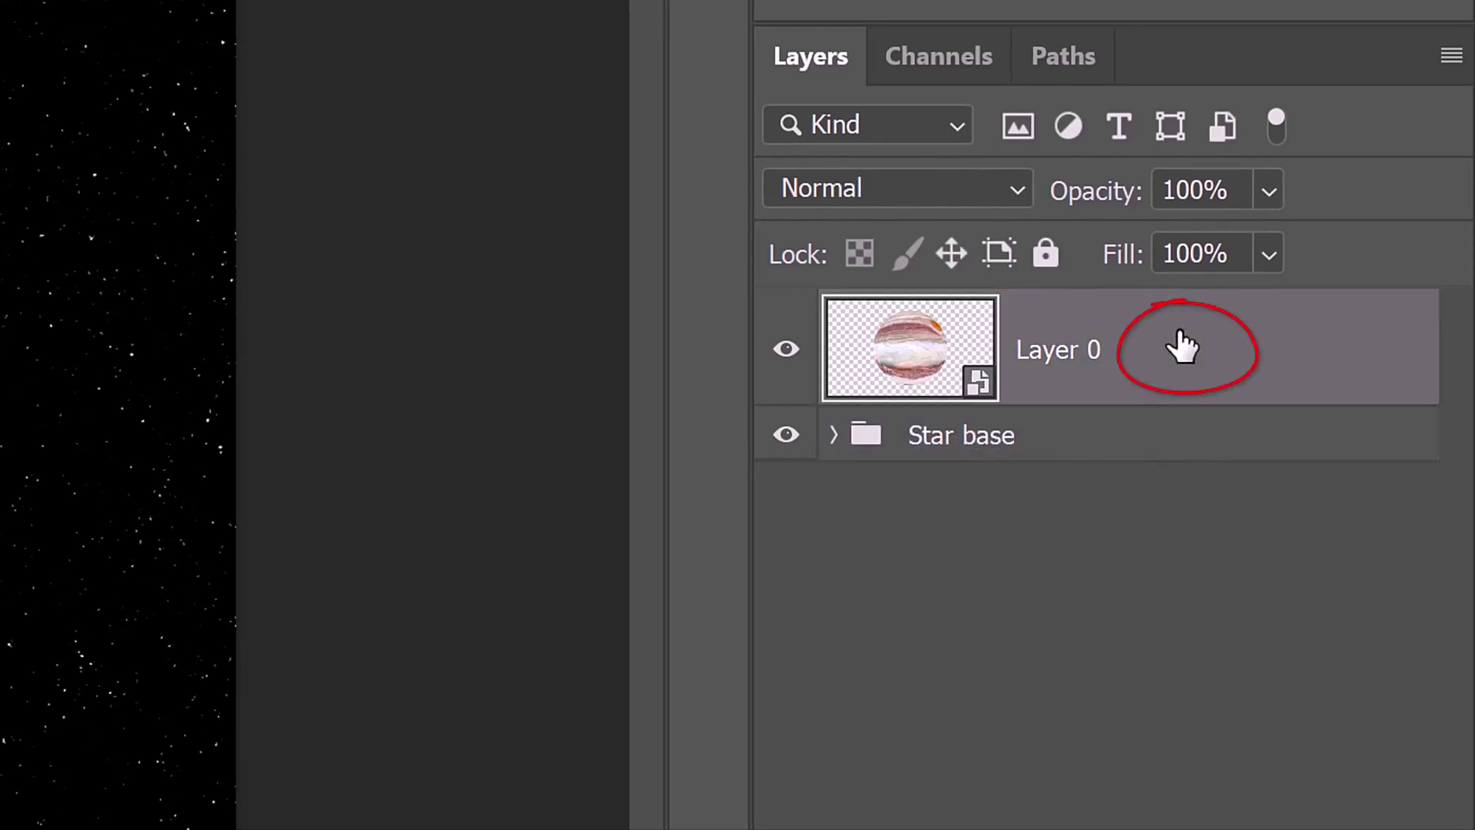
Give Layer 0 an f4f6ff Outer Glow at 30% opacity and 100 px size
double_click(1182, 347)
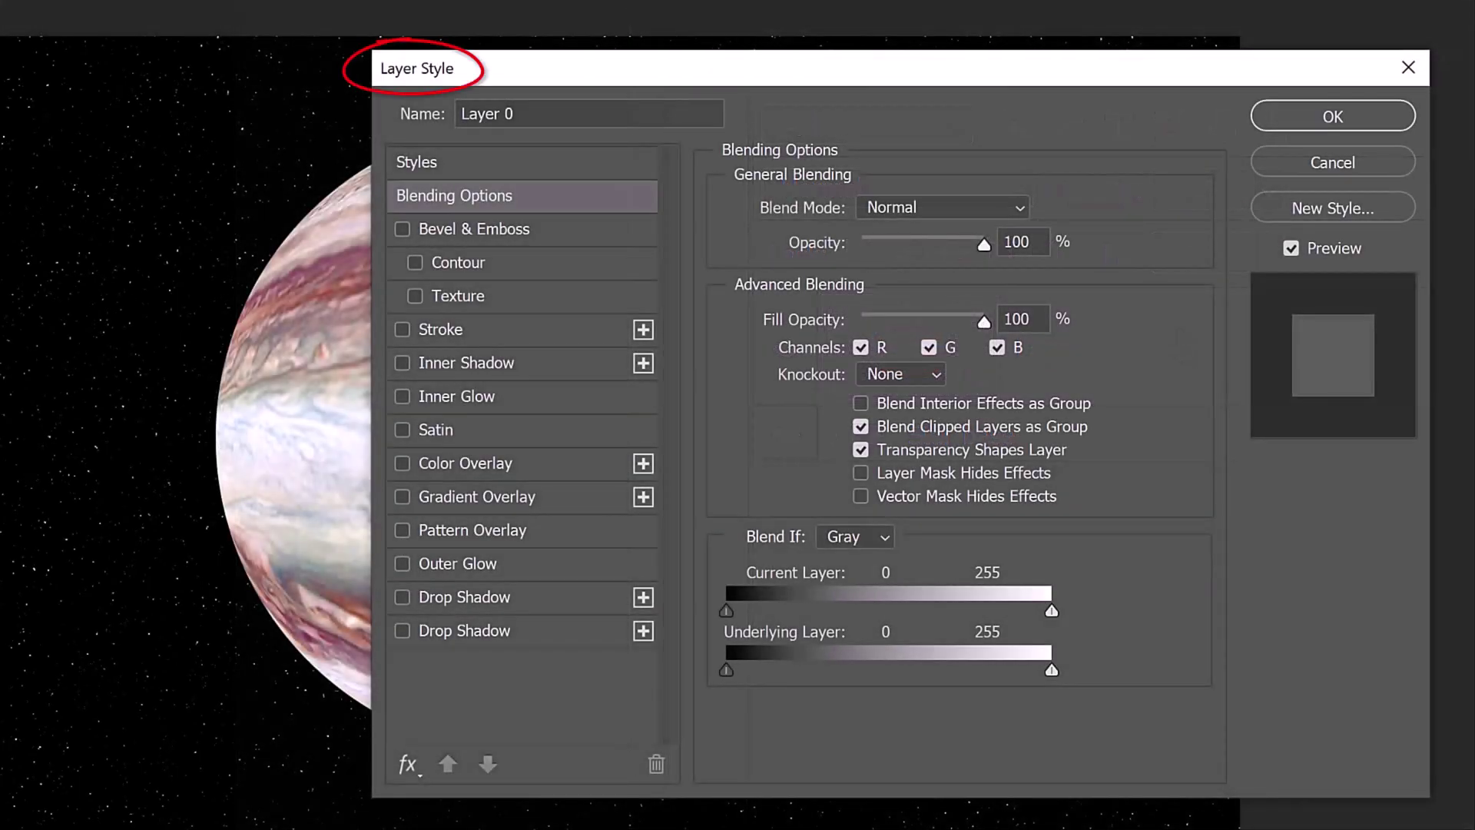
left_click(464, 563)
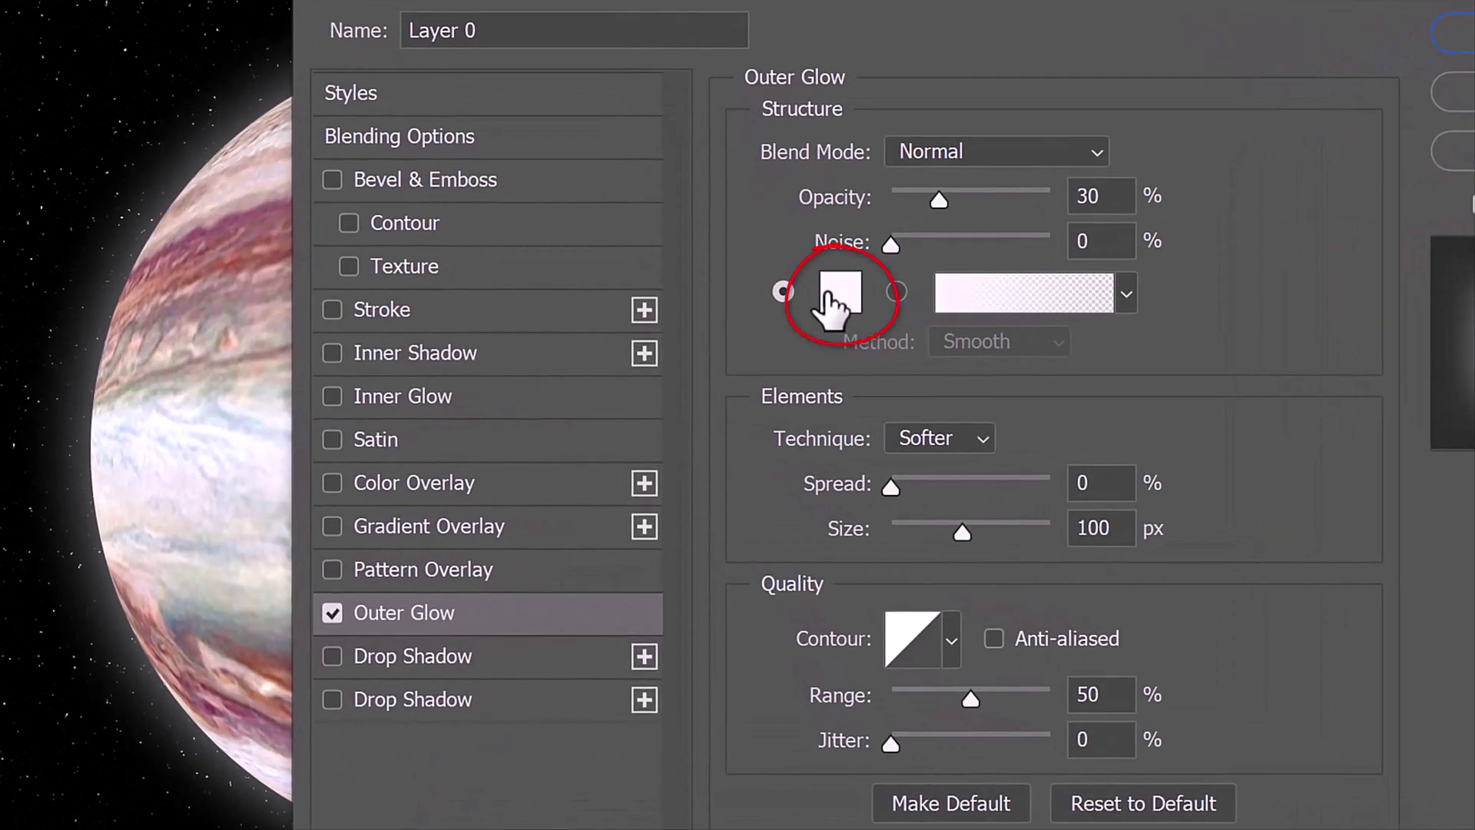
left_click(840, 293)
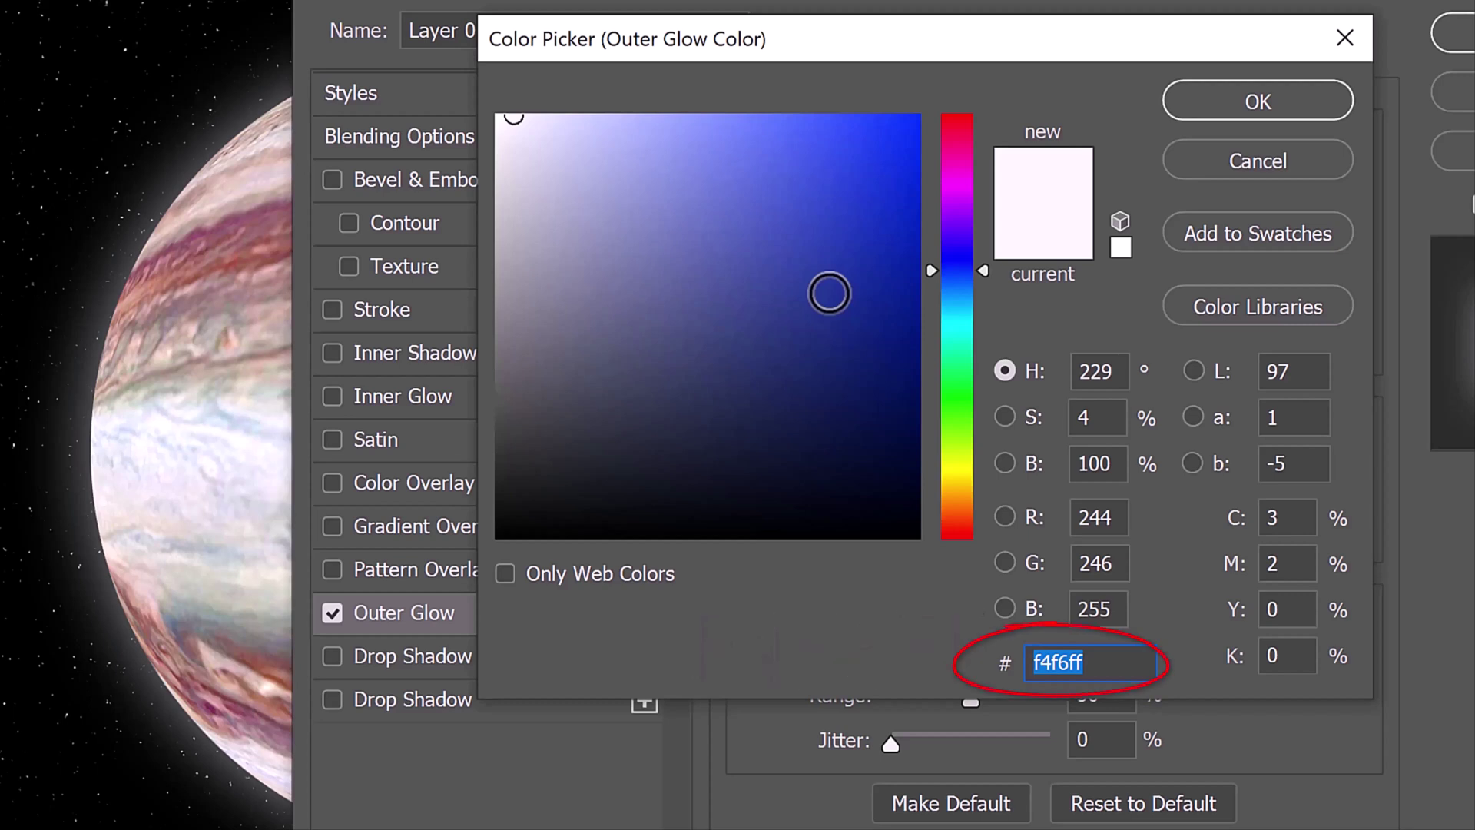
key("ctrl+c")
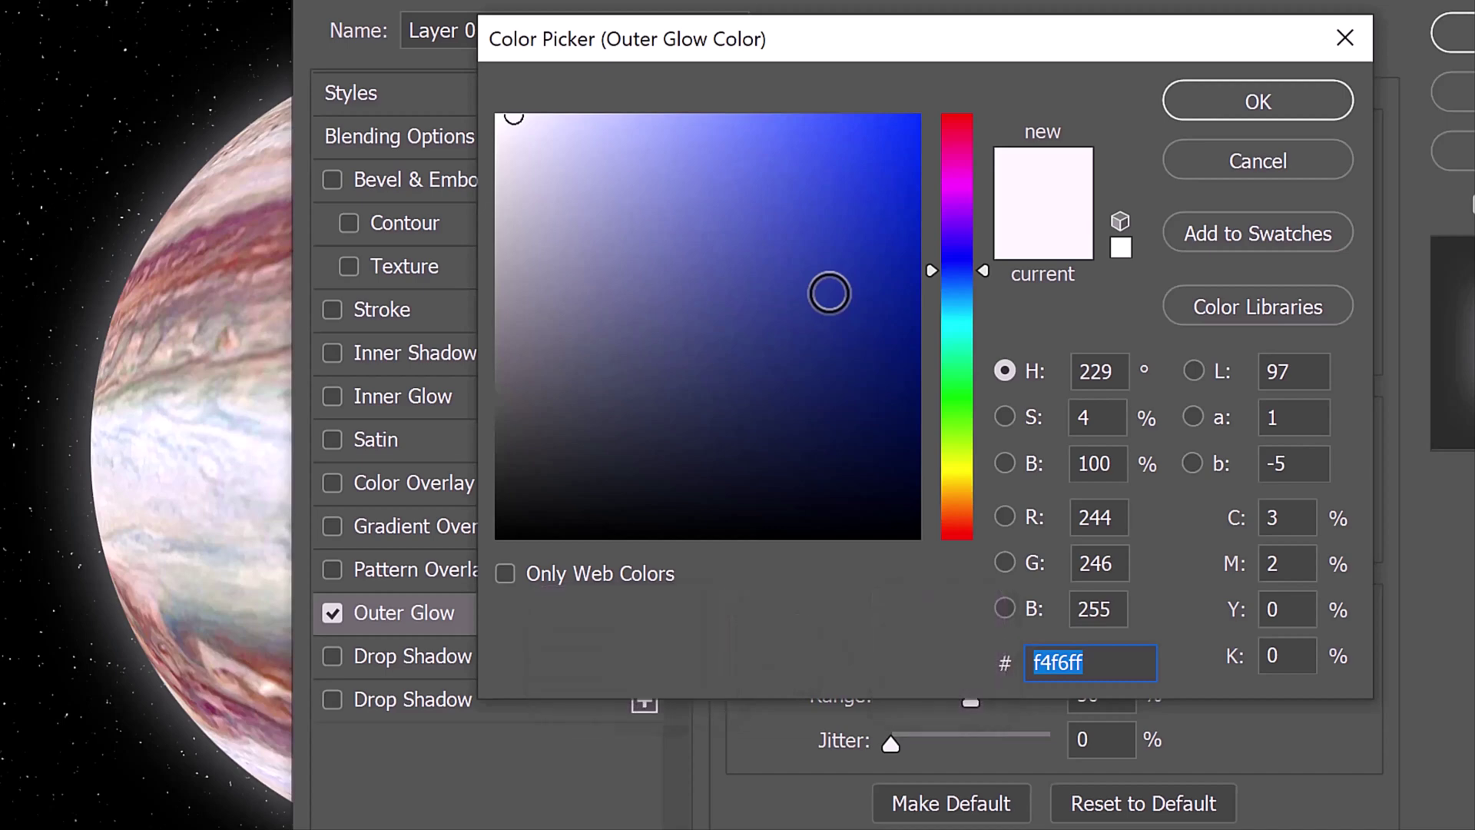
left_click(1224, 99)
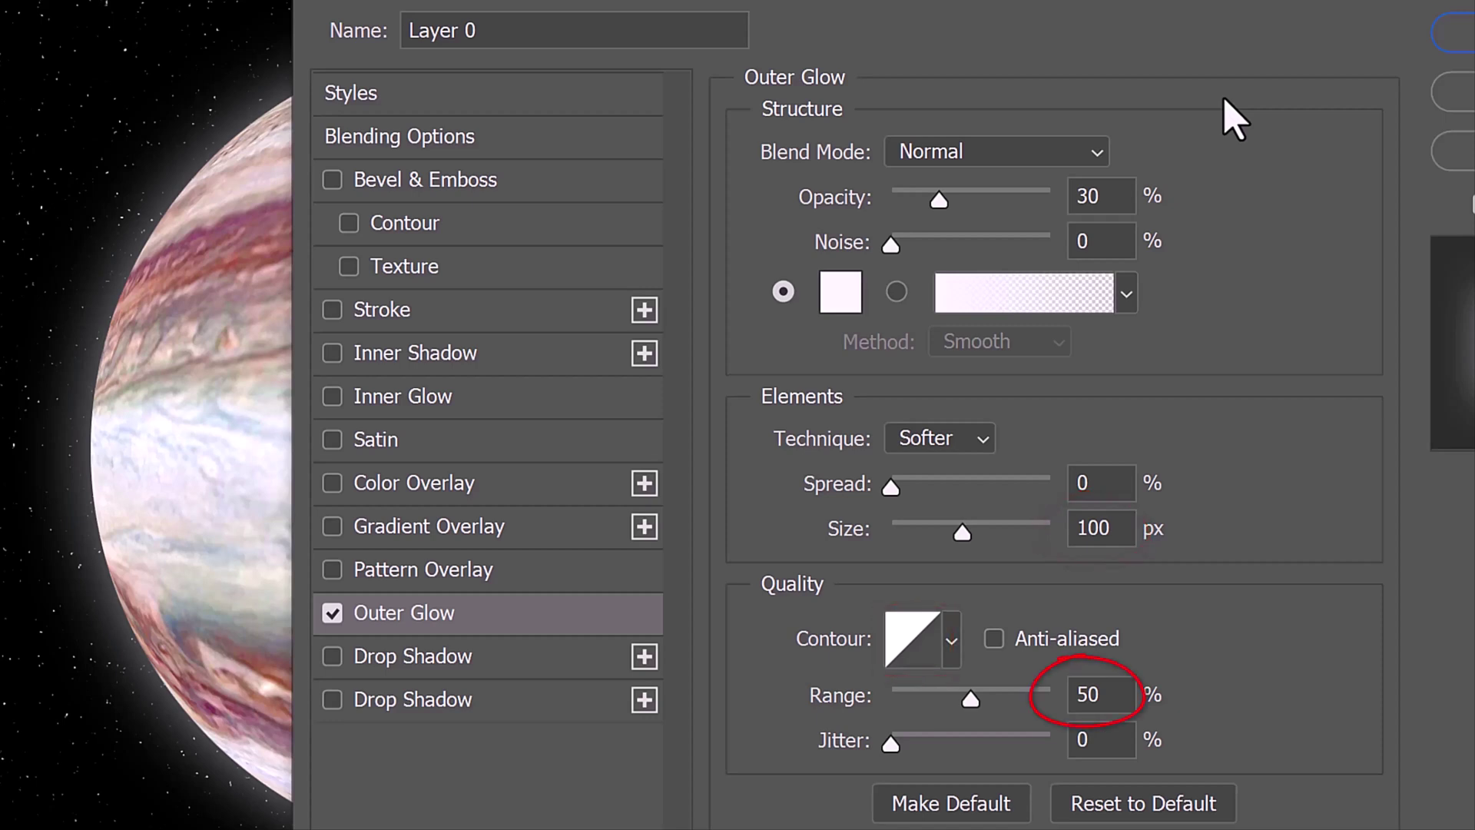
Add an f4f6ff Edge Inner Glow at 40% opacity and 100 px size
left_click(405, 395)
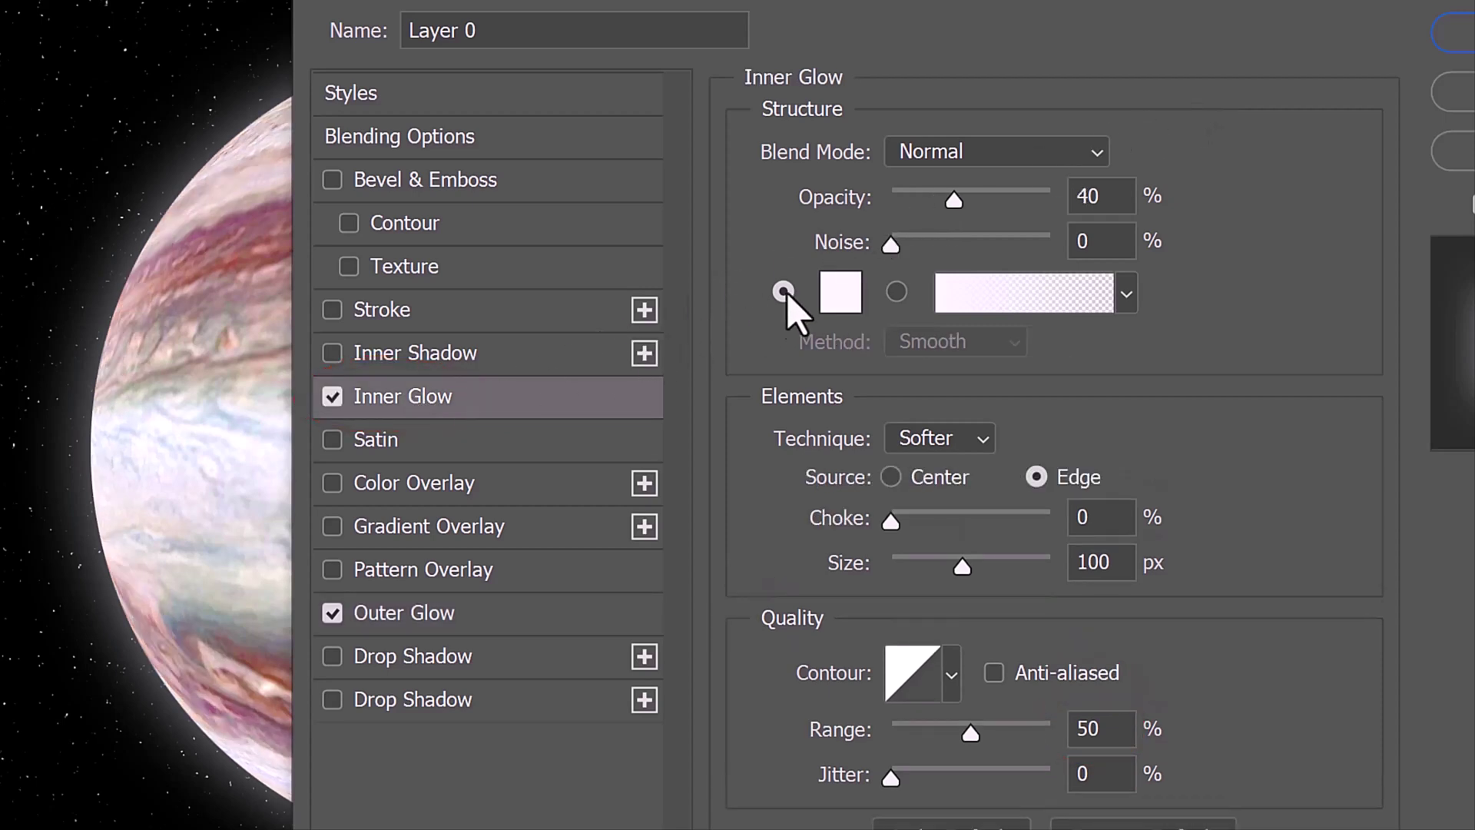
left_click(839, 292)
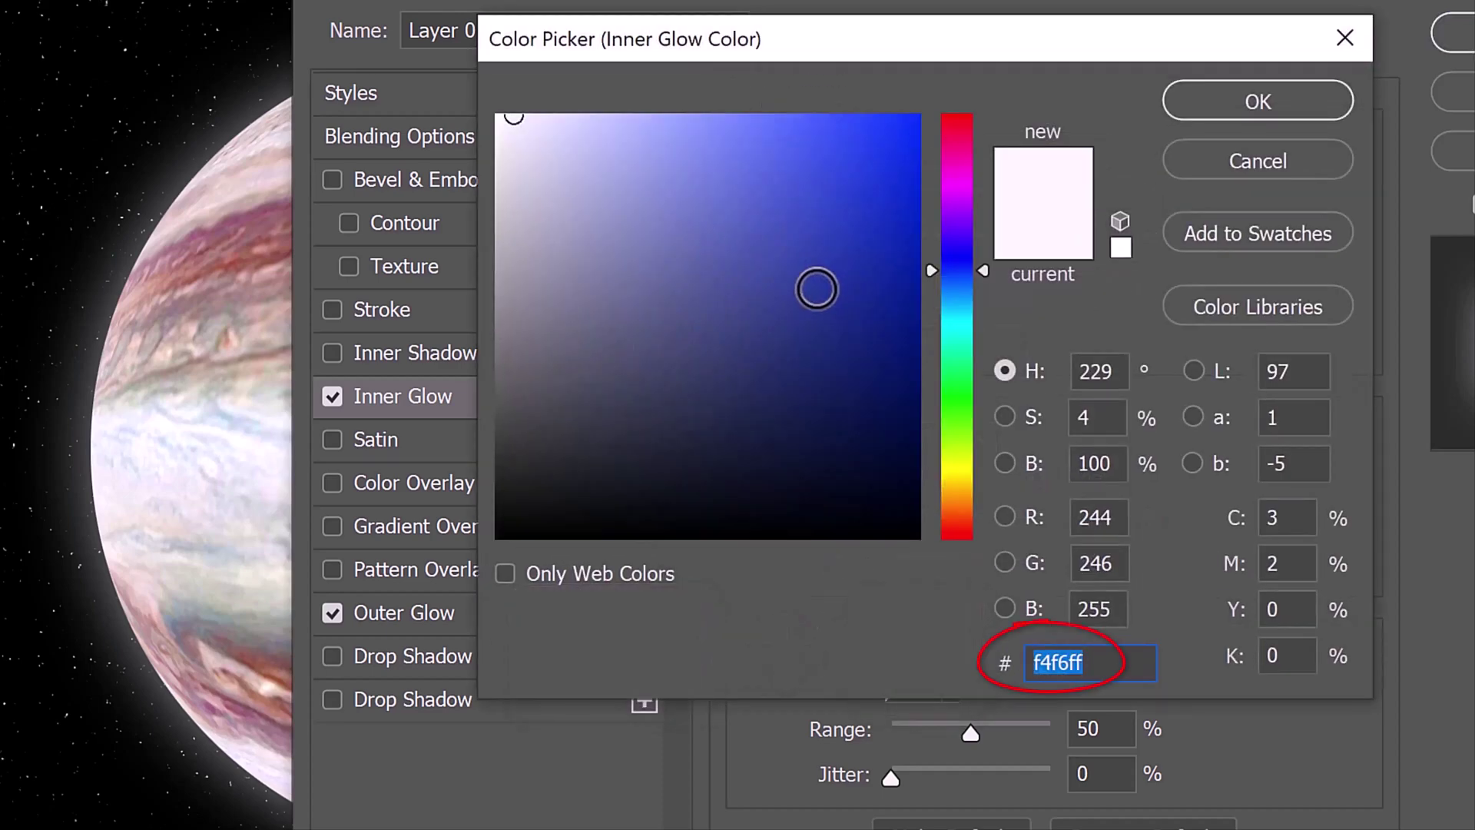
left_click(1232, 108)
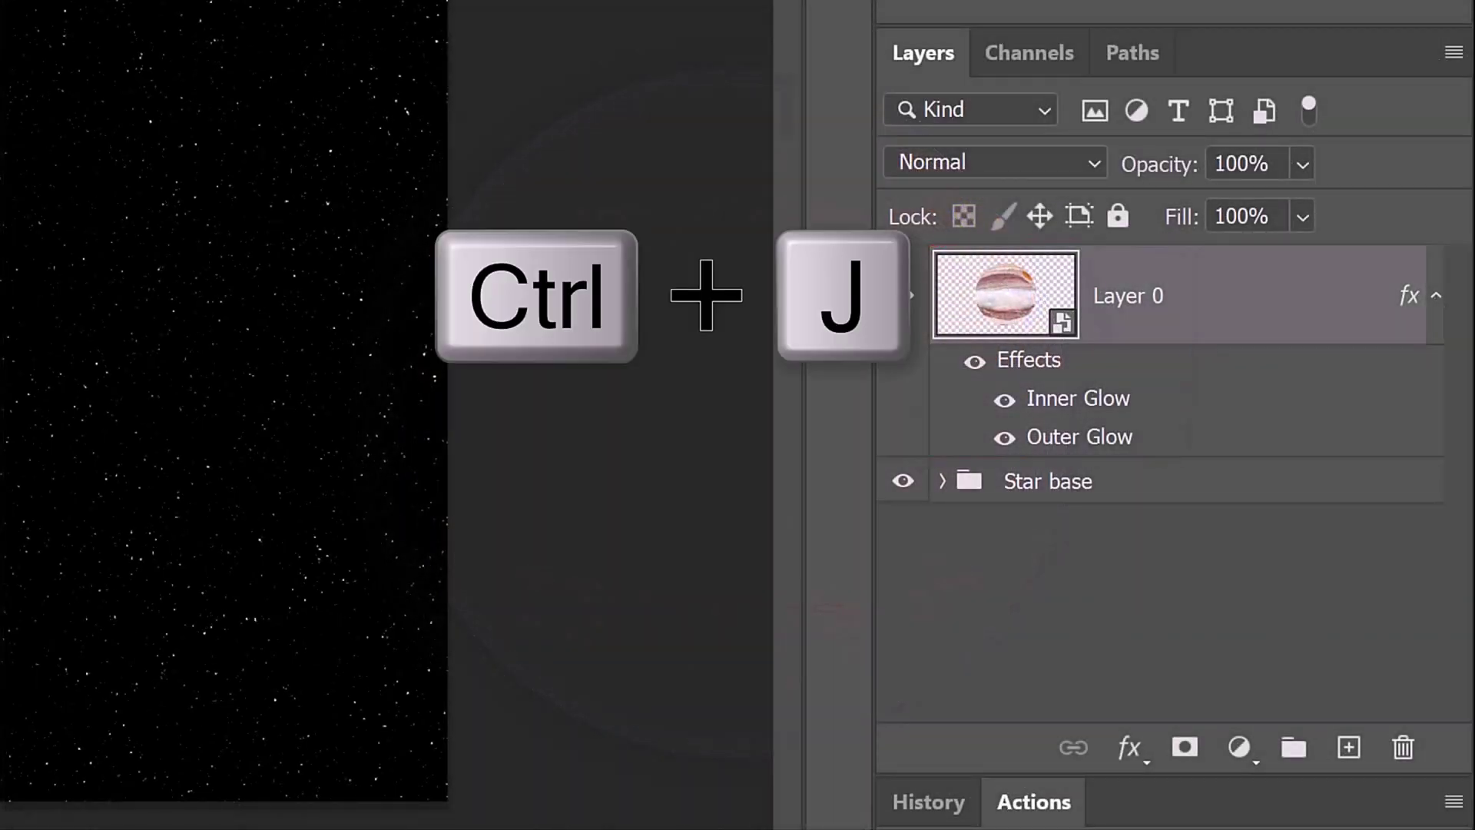
Duplicate Layer 0, apply High Pass at radius 2.0, and set the copy to Linear Light
key("ctrl+j")
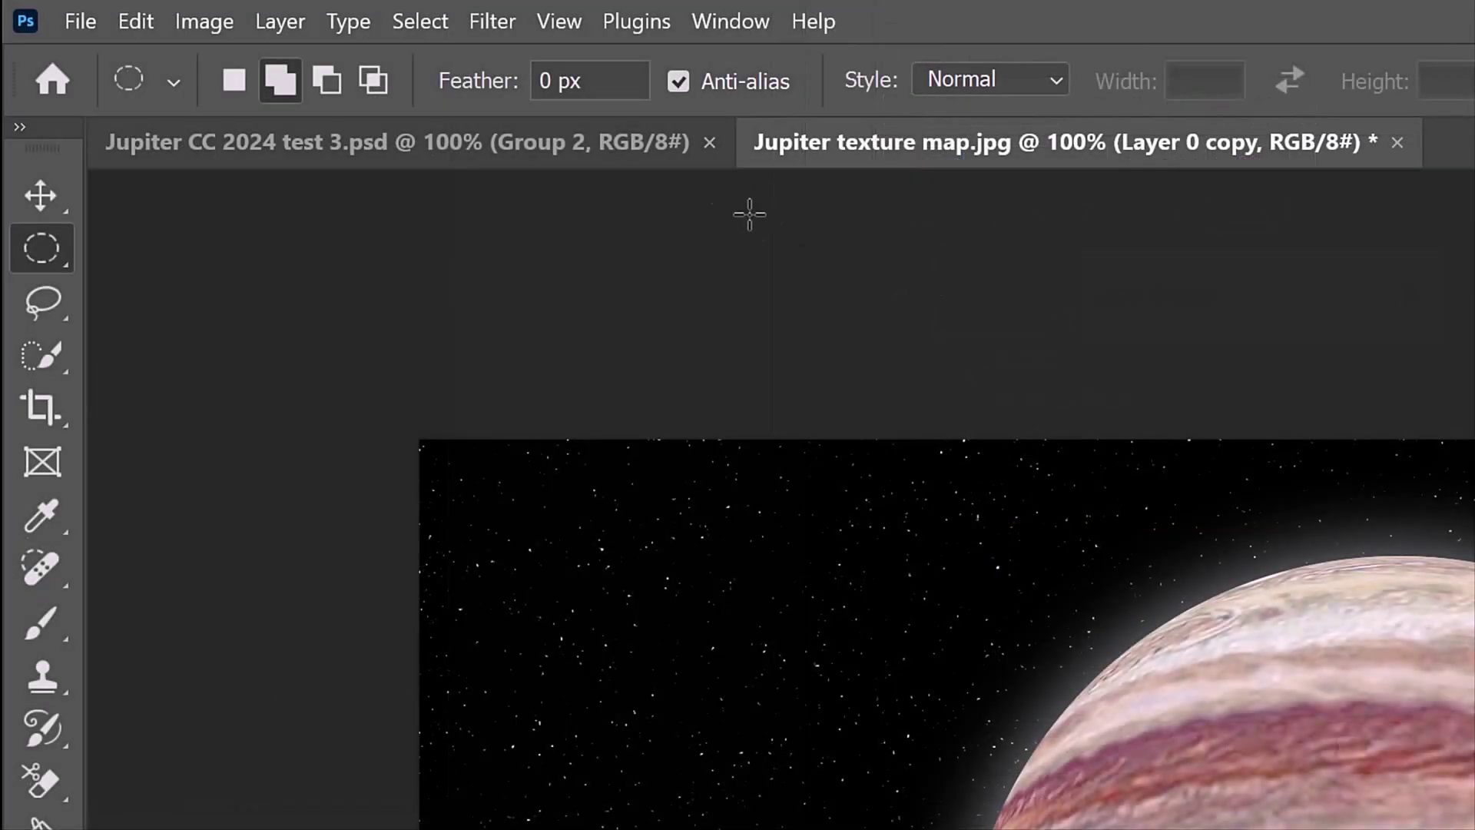
left_click(494, 22)
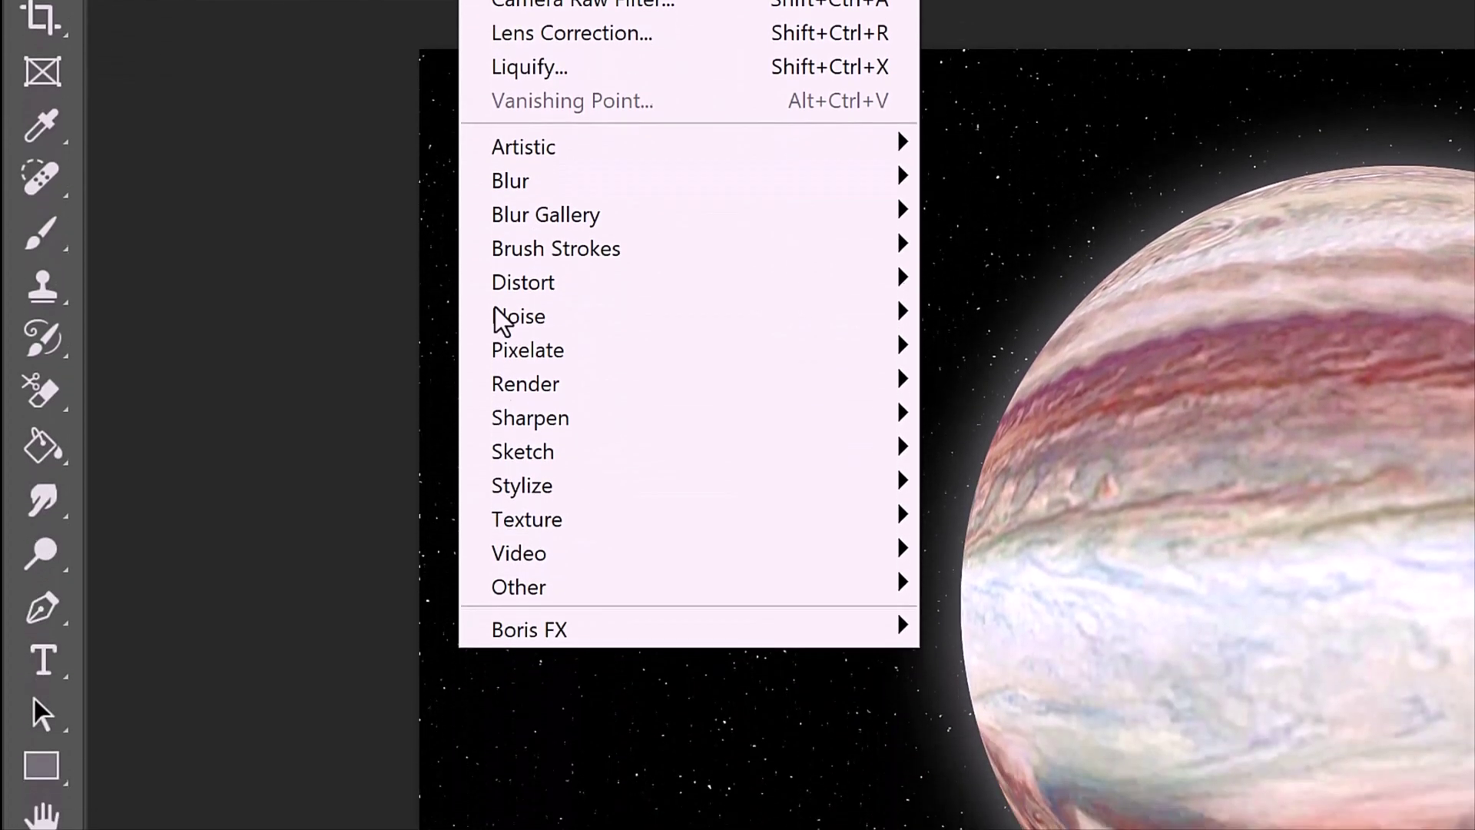
mouse_move(530, 595)
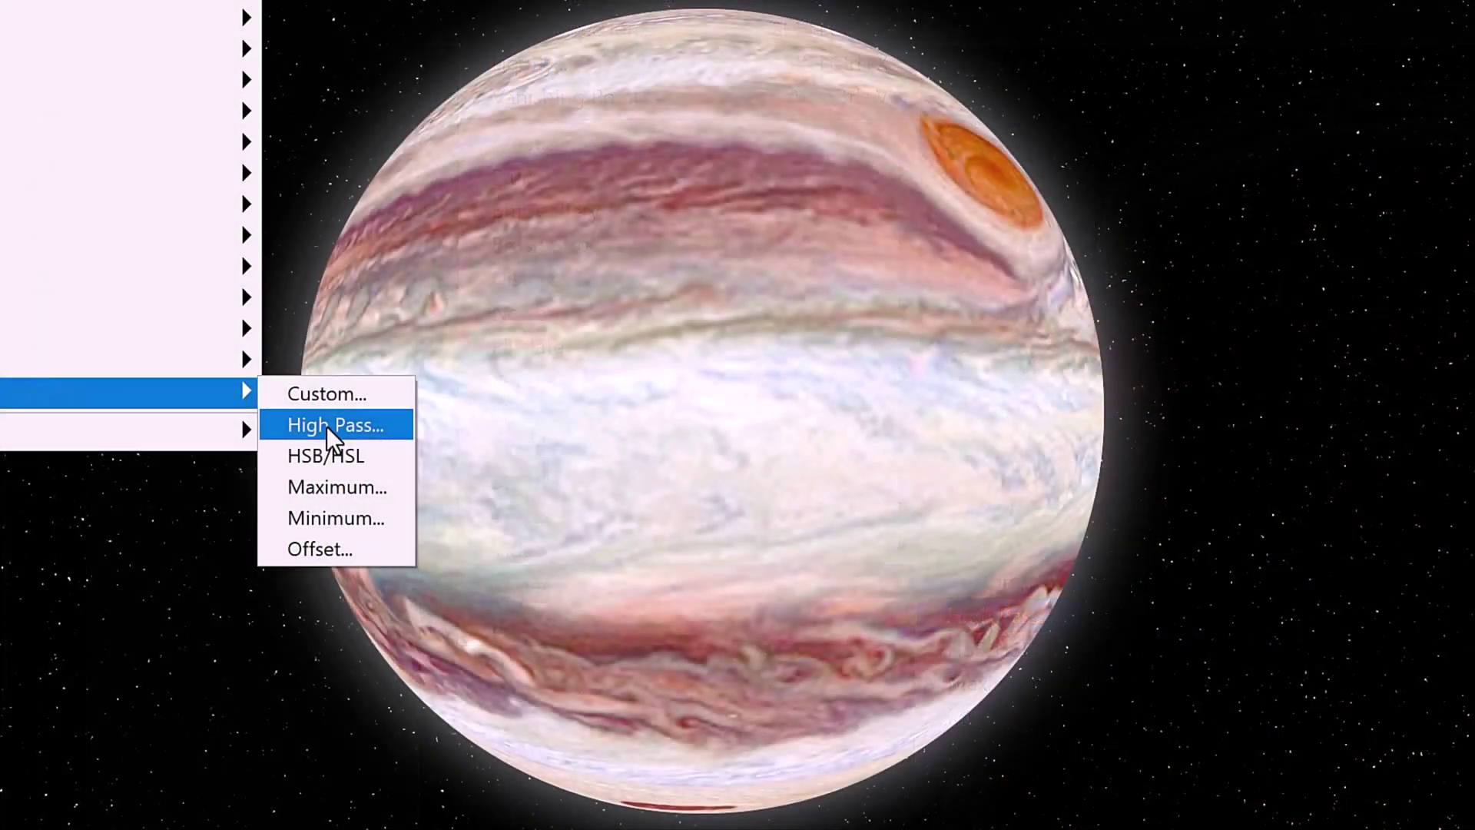
left_click(991, 617)
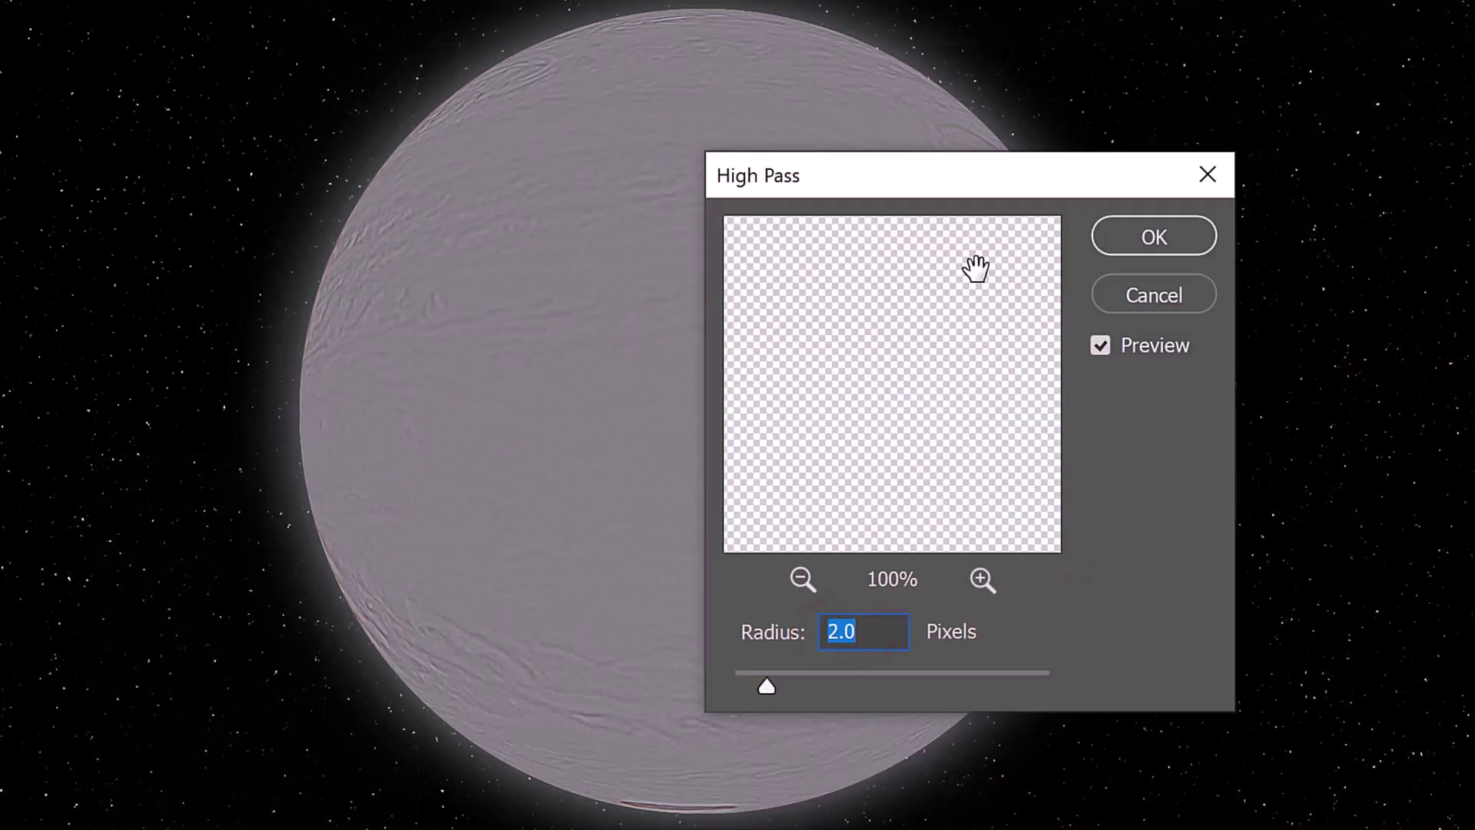
left_click(1150, 242)
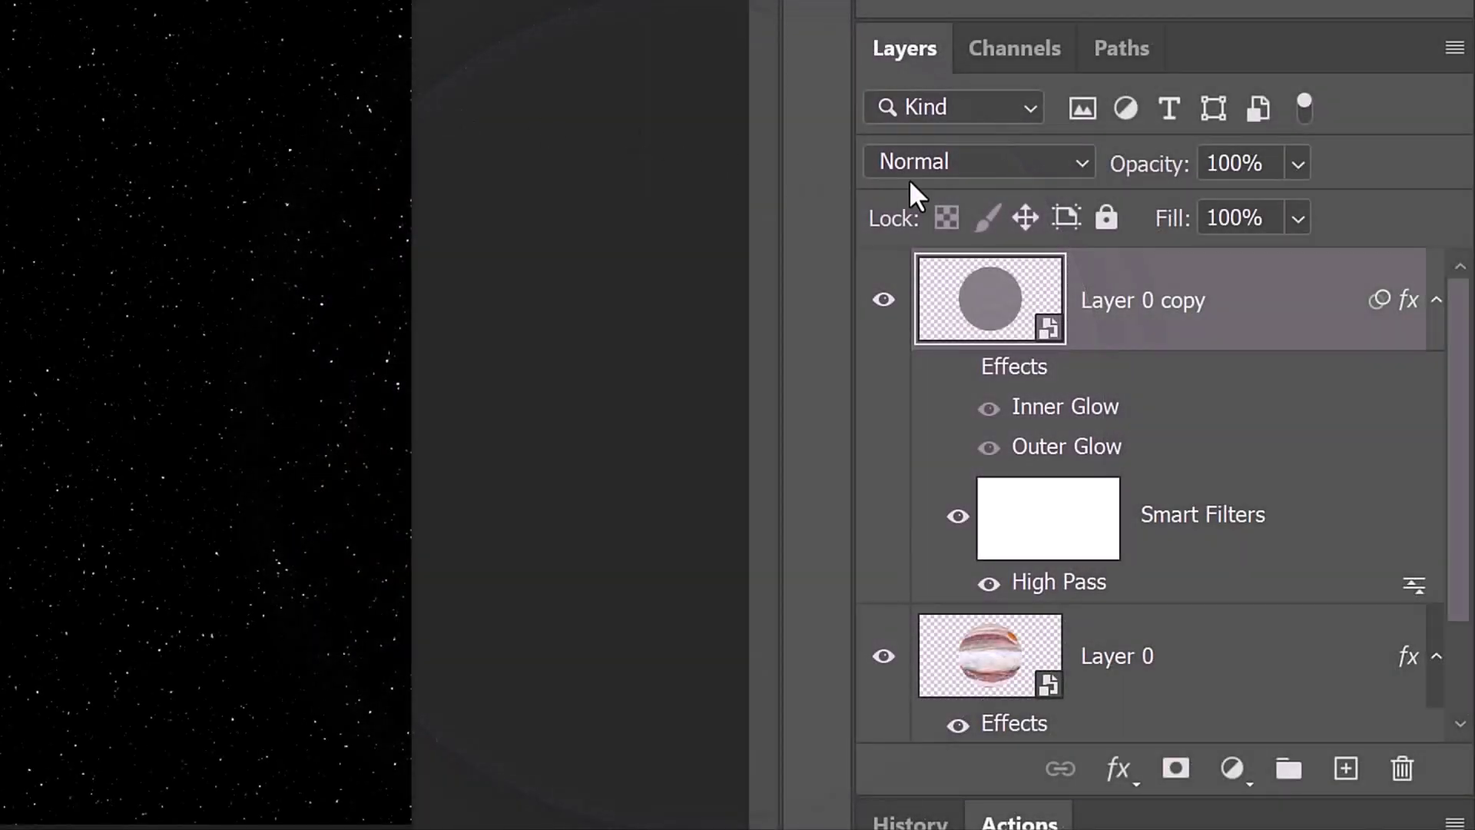
left_click(1081, 162)
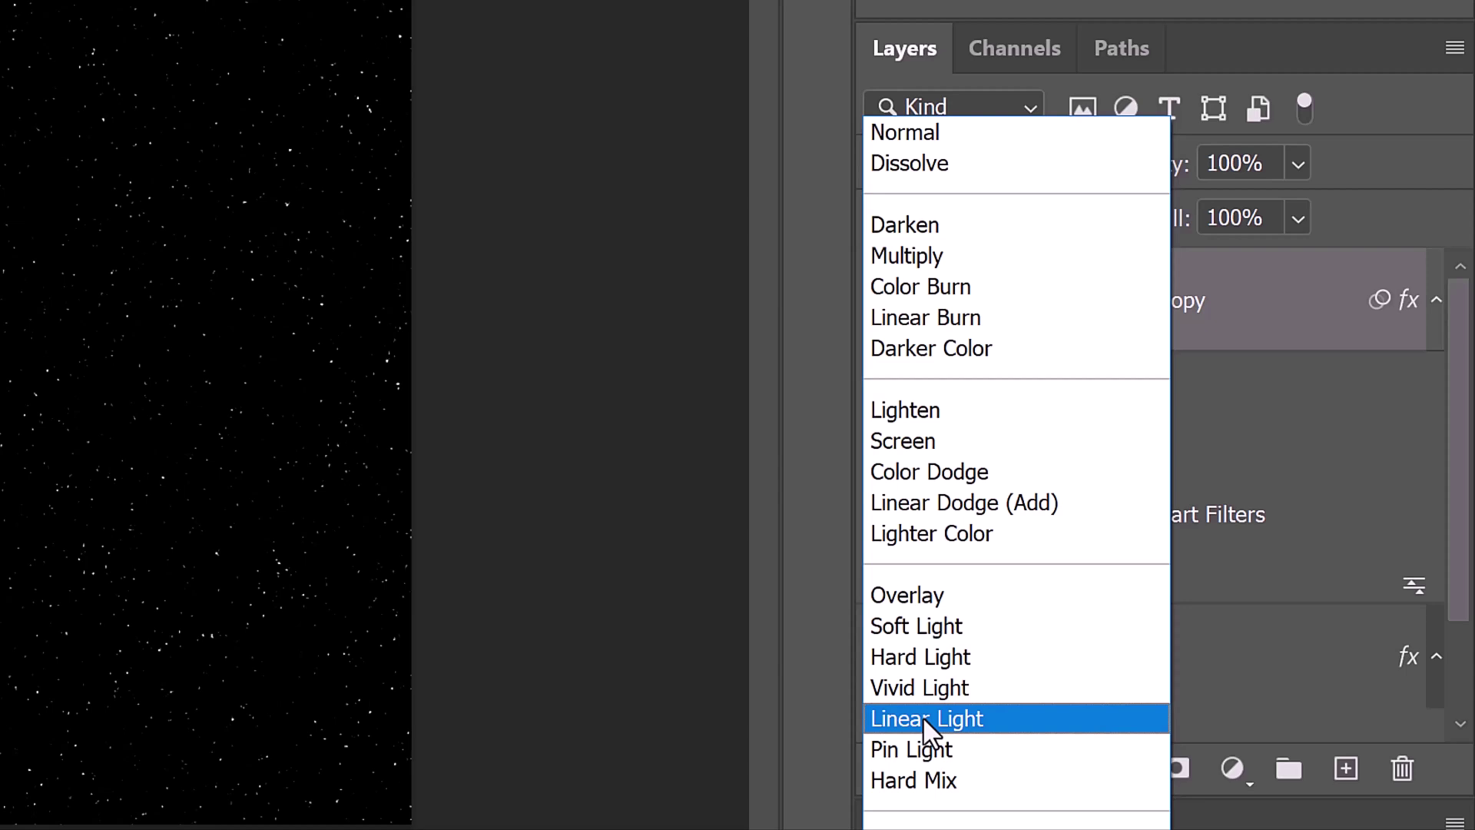
left_click(924, 716)
Combine Layer 0 and its High Pass copy into one smart object
left_click(991, 667, "shift")
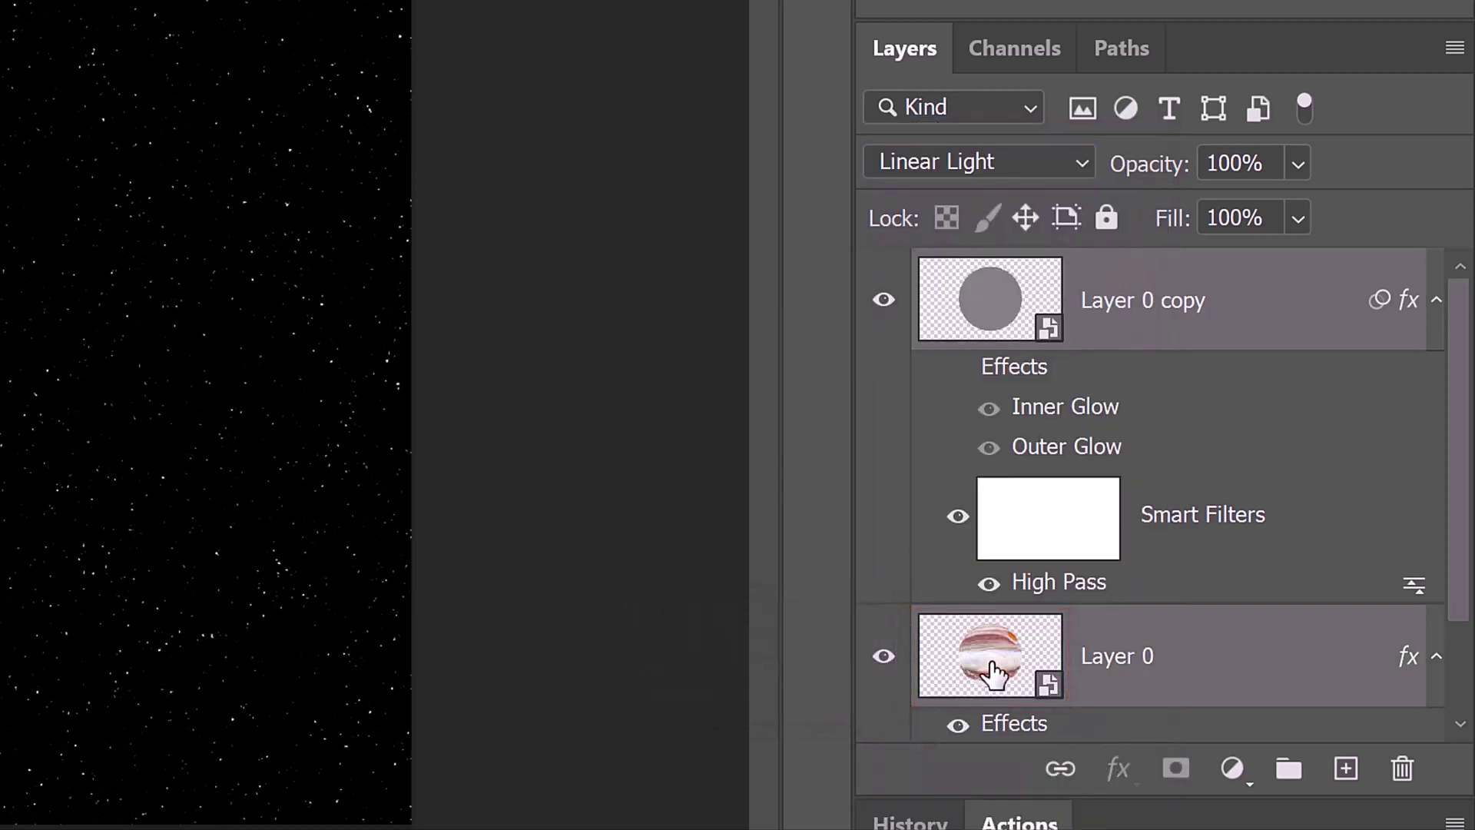
left_click(1454, 48)
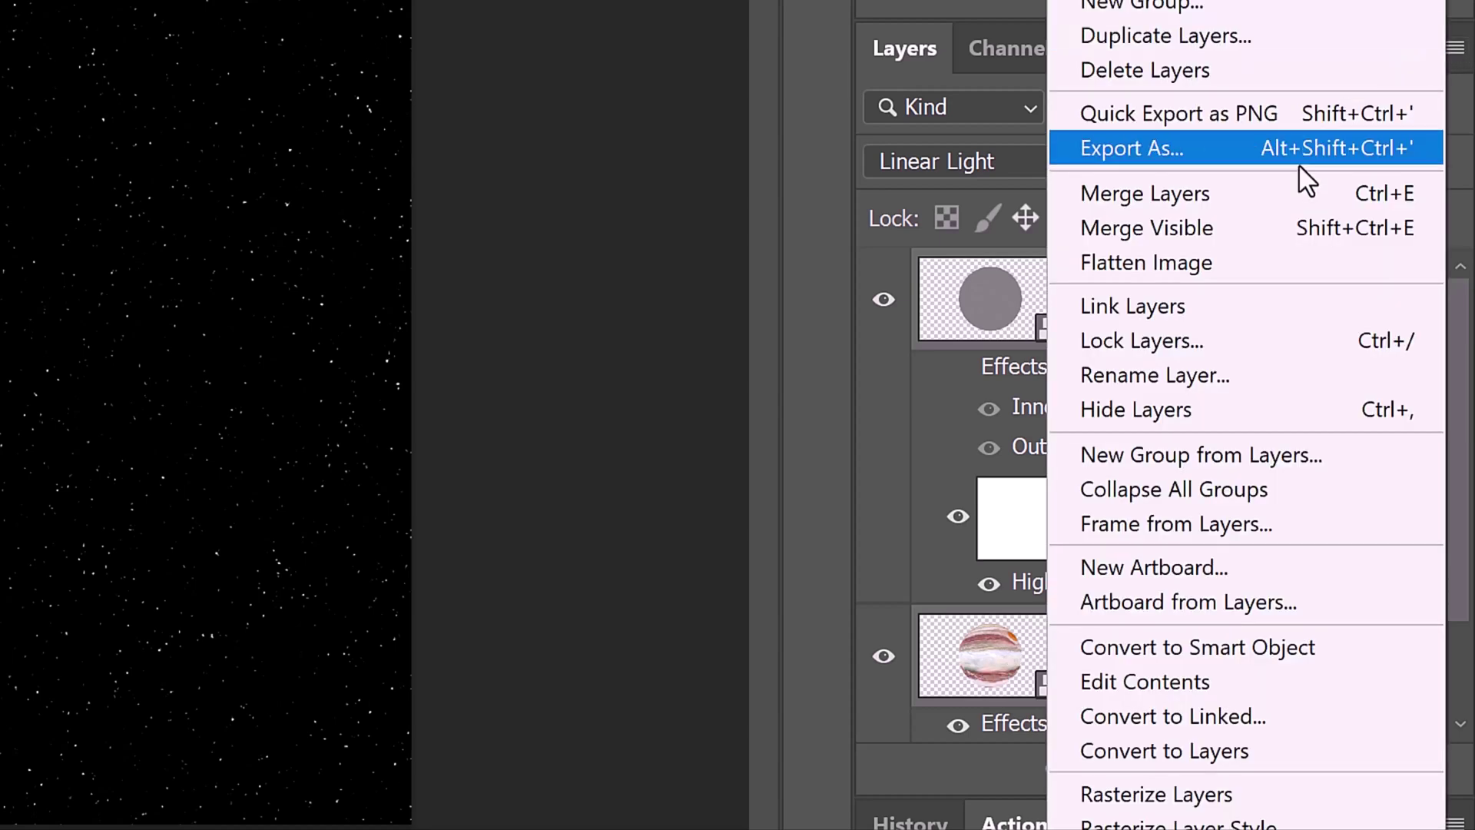
left_click(1190, 647)
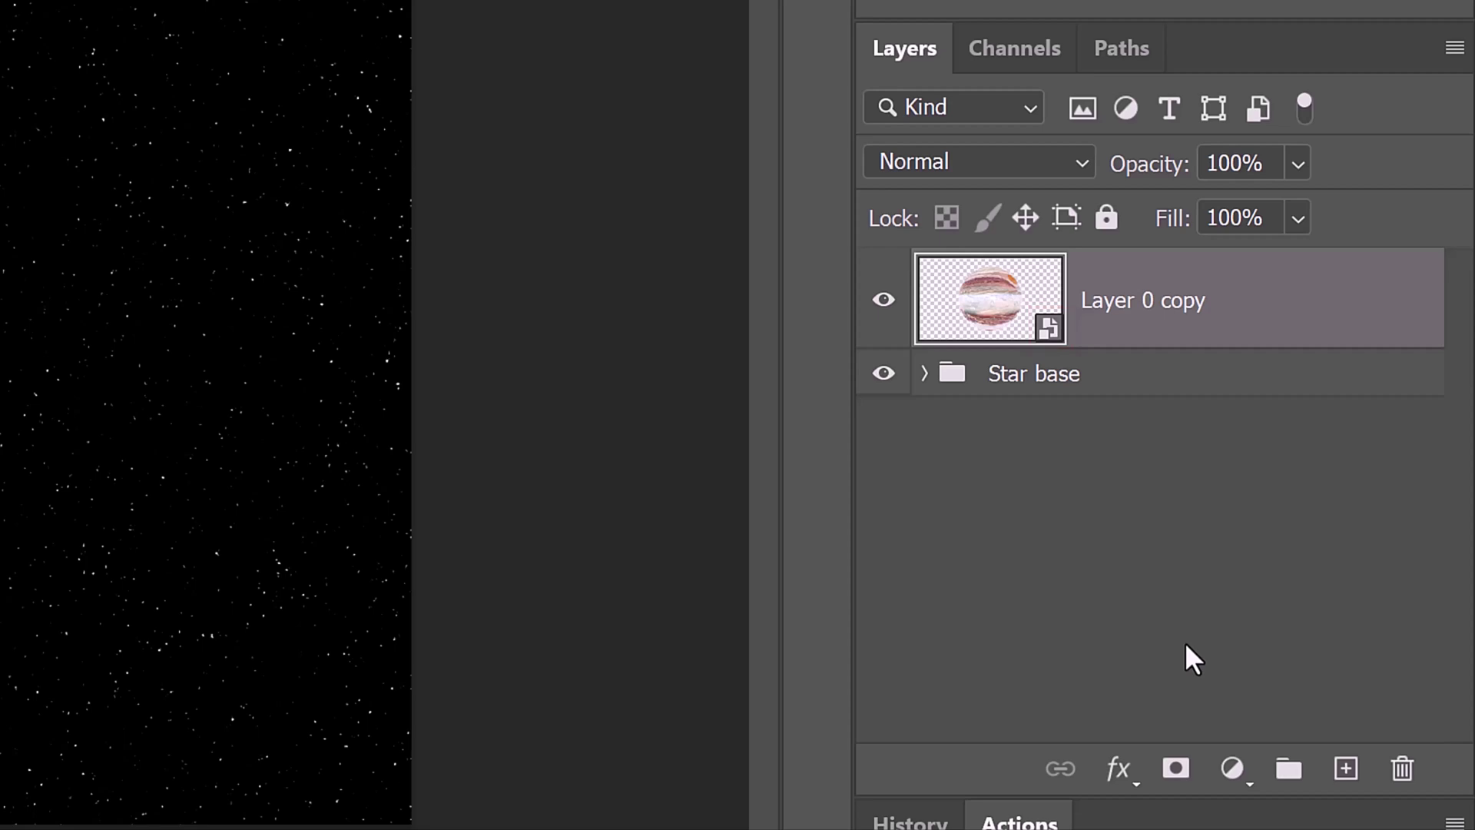
Fill a new Layer 2 with a feathered black disc matching the planet's outline
left_click(1346, 770)
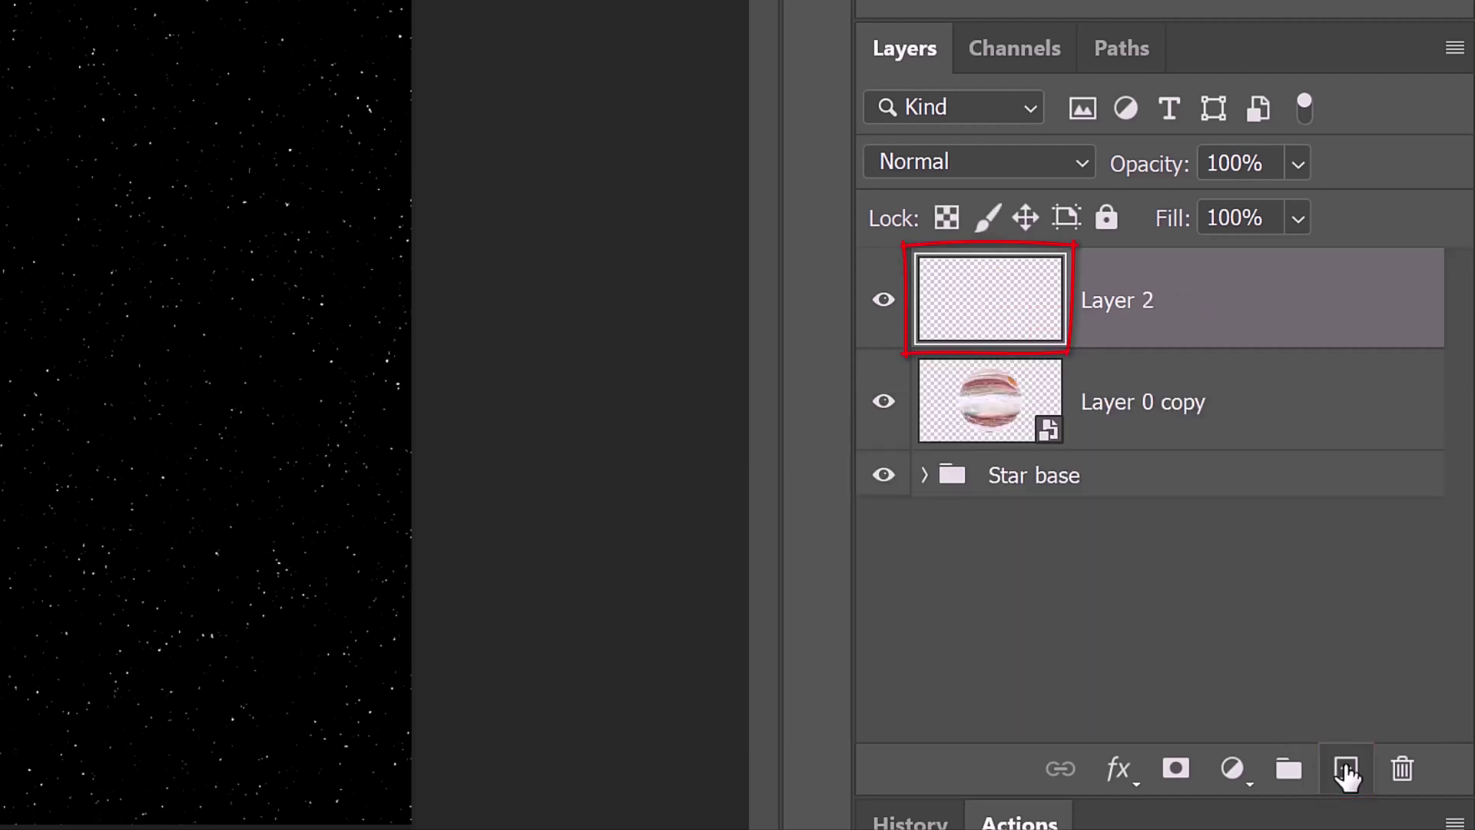
key("ctrl")
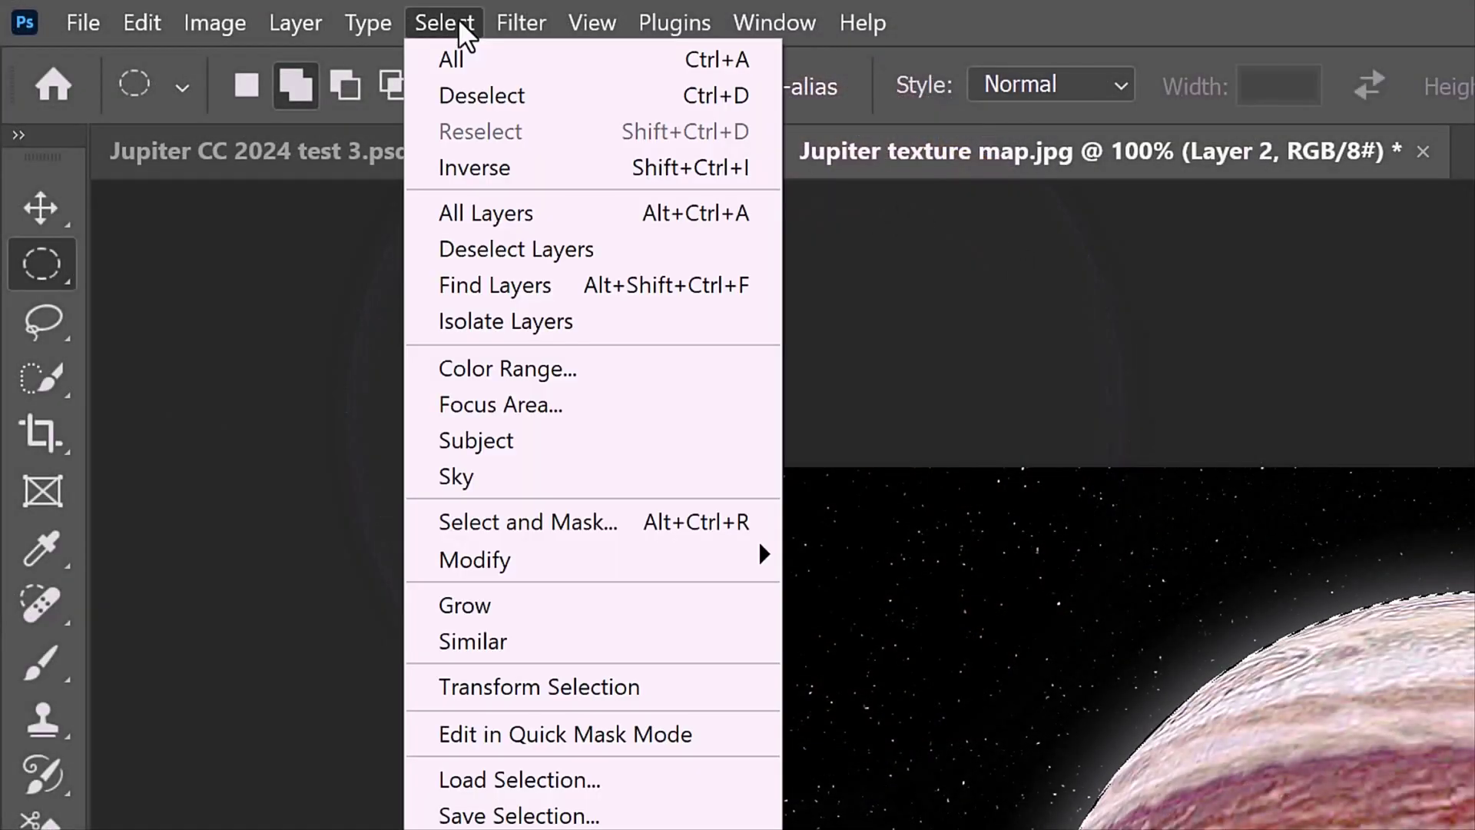
mouse_move(507, 573)
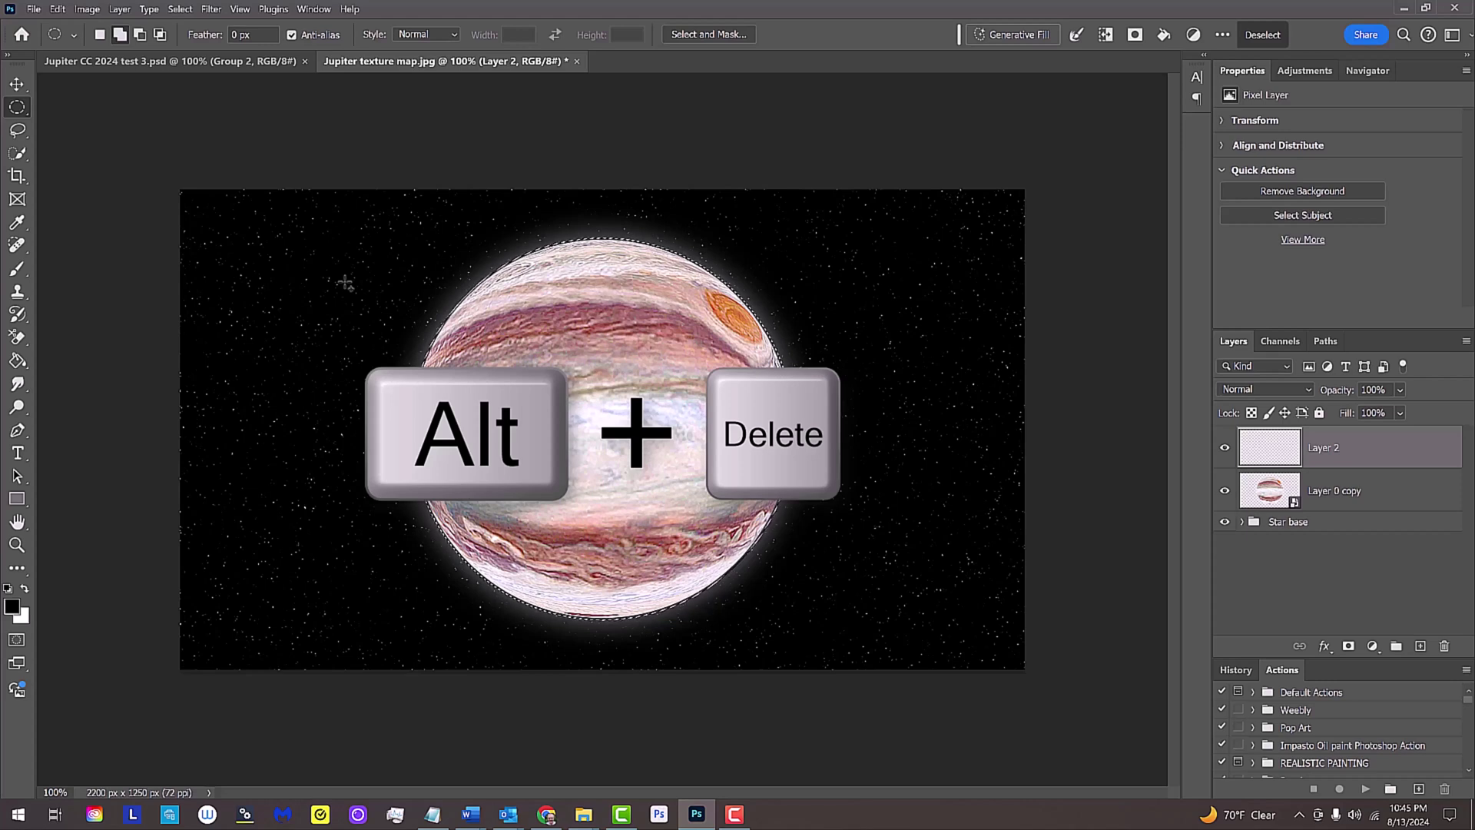
key("alt+Delete")
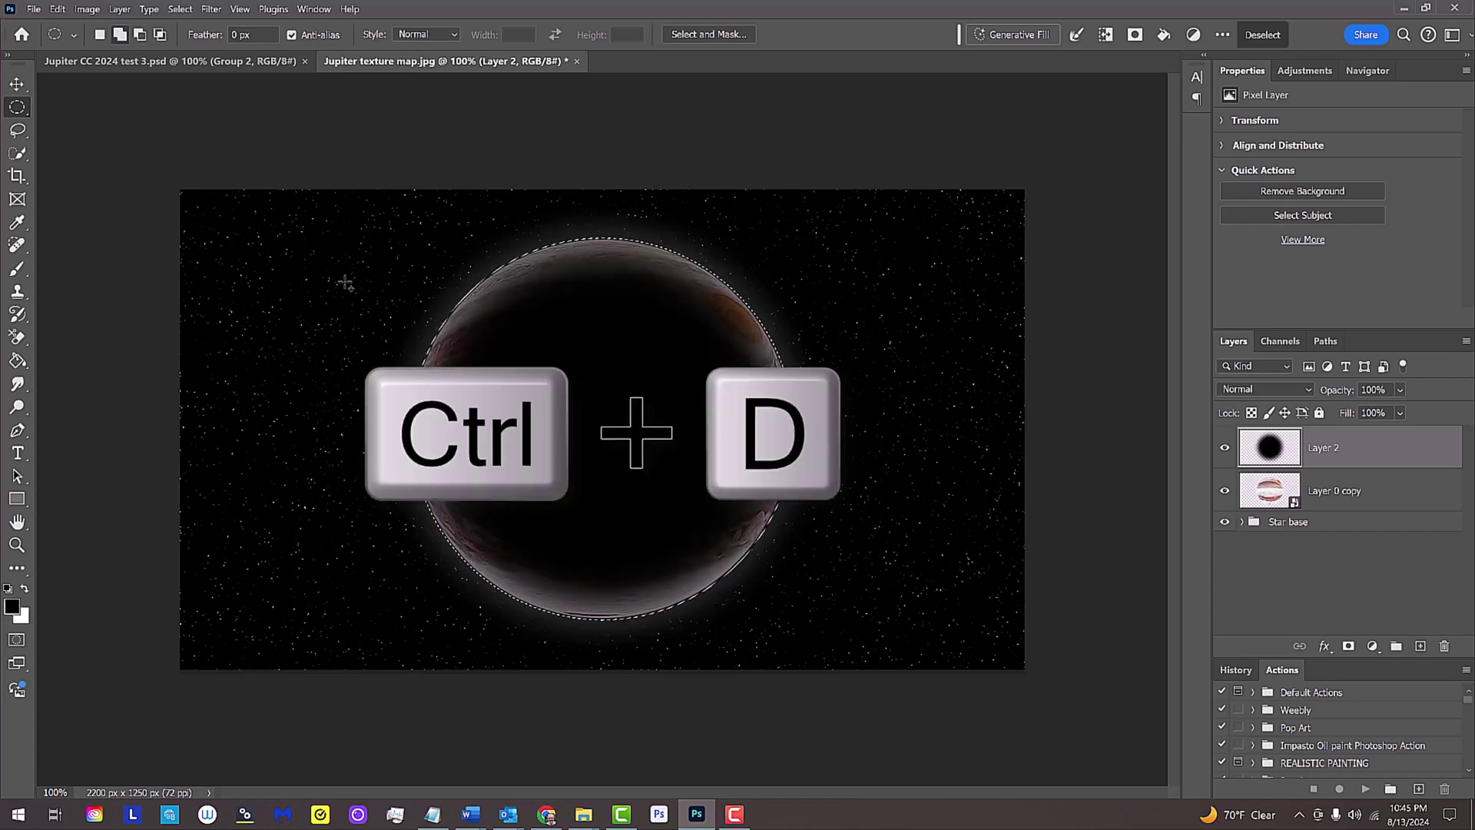
key("ctrl+d")
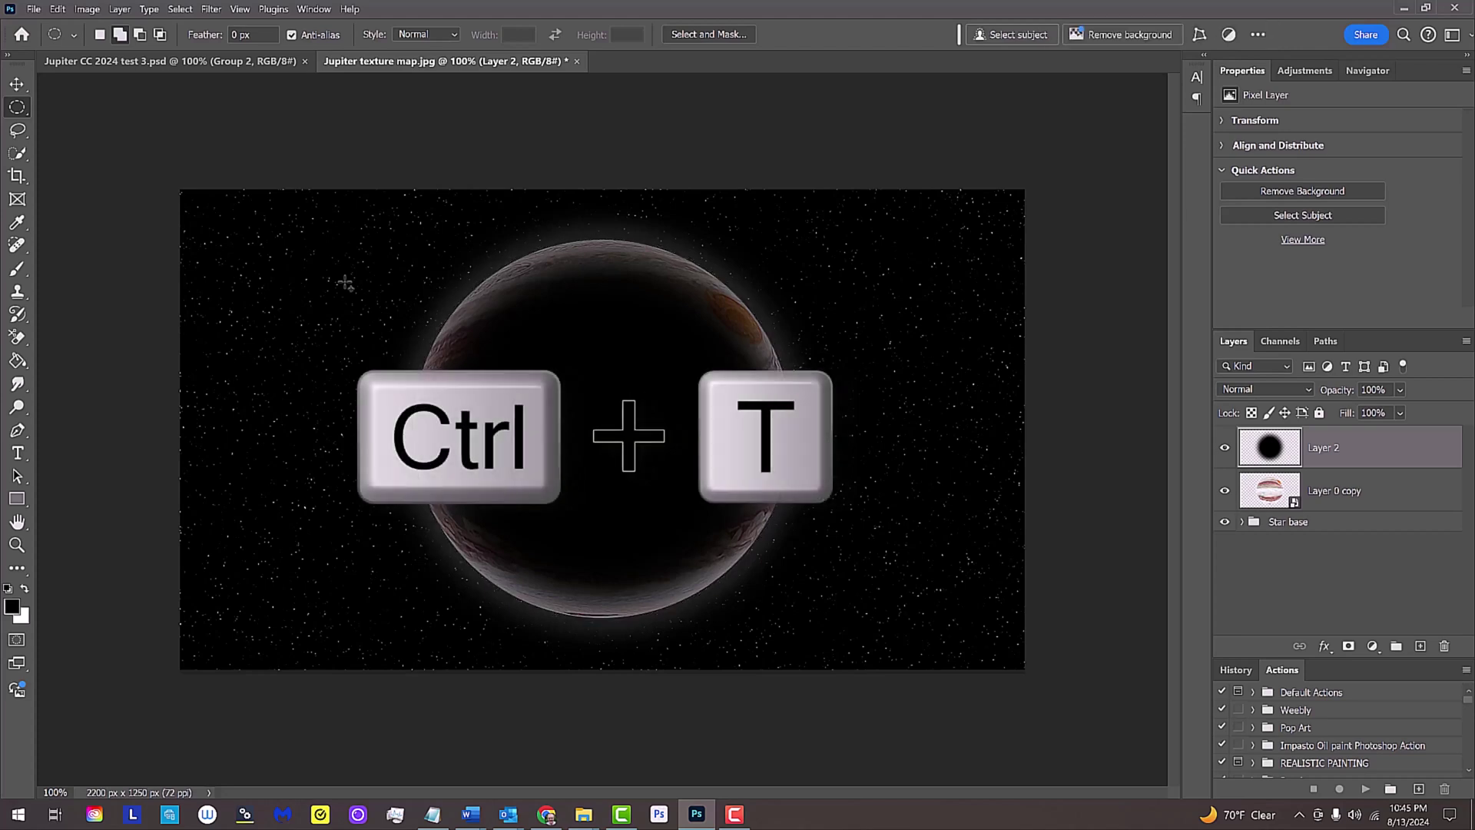
Enlarge the black shadow circle to 130% width
key("ctrl+t")
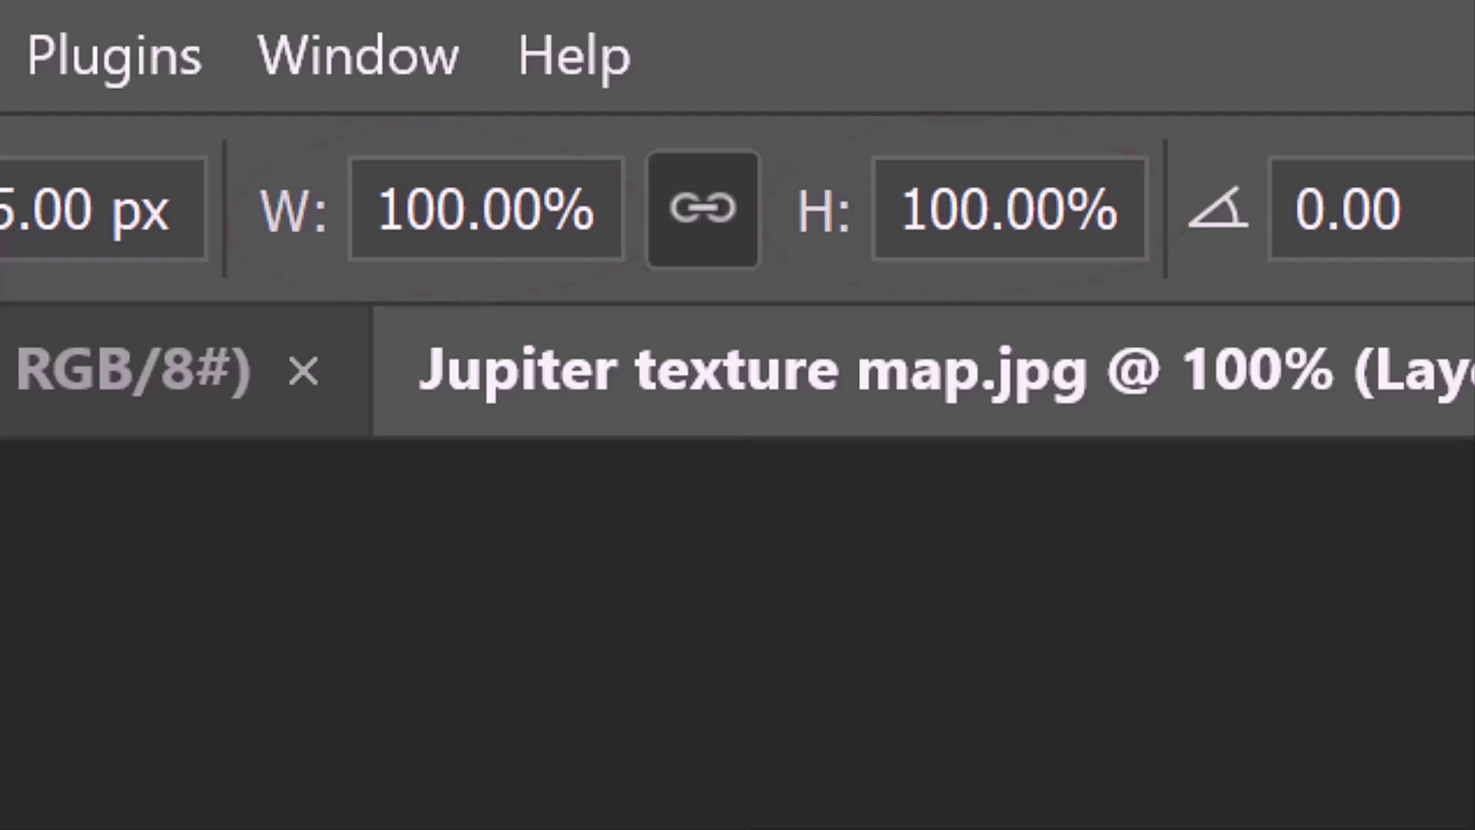
left_click(461, 207)
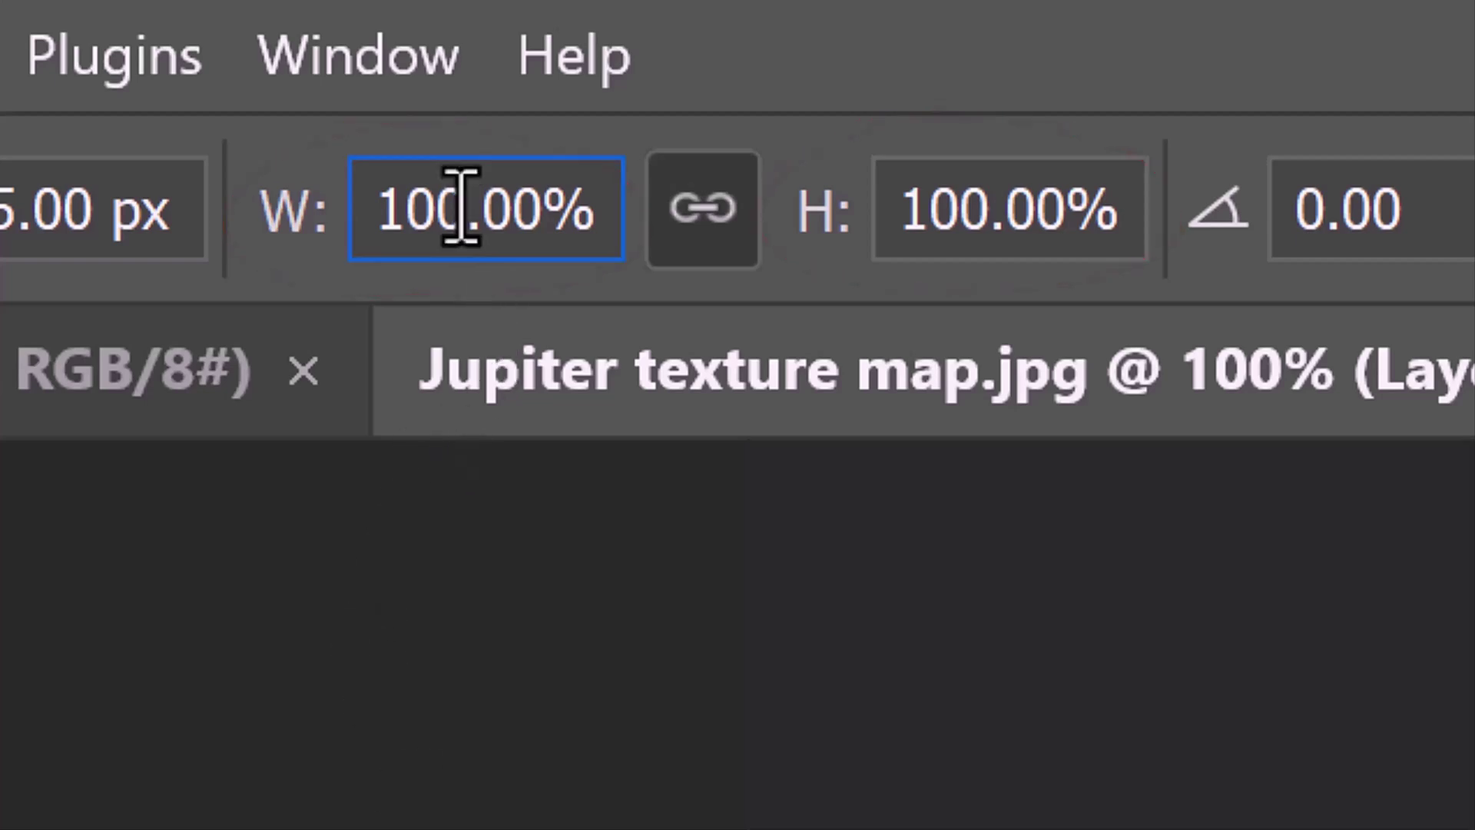
key("BackSpace")
key("BackSpace")
type("30")
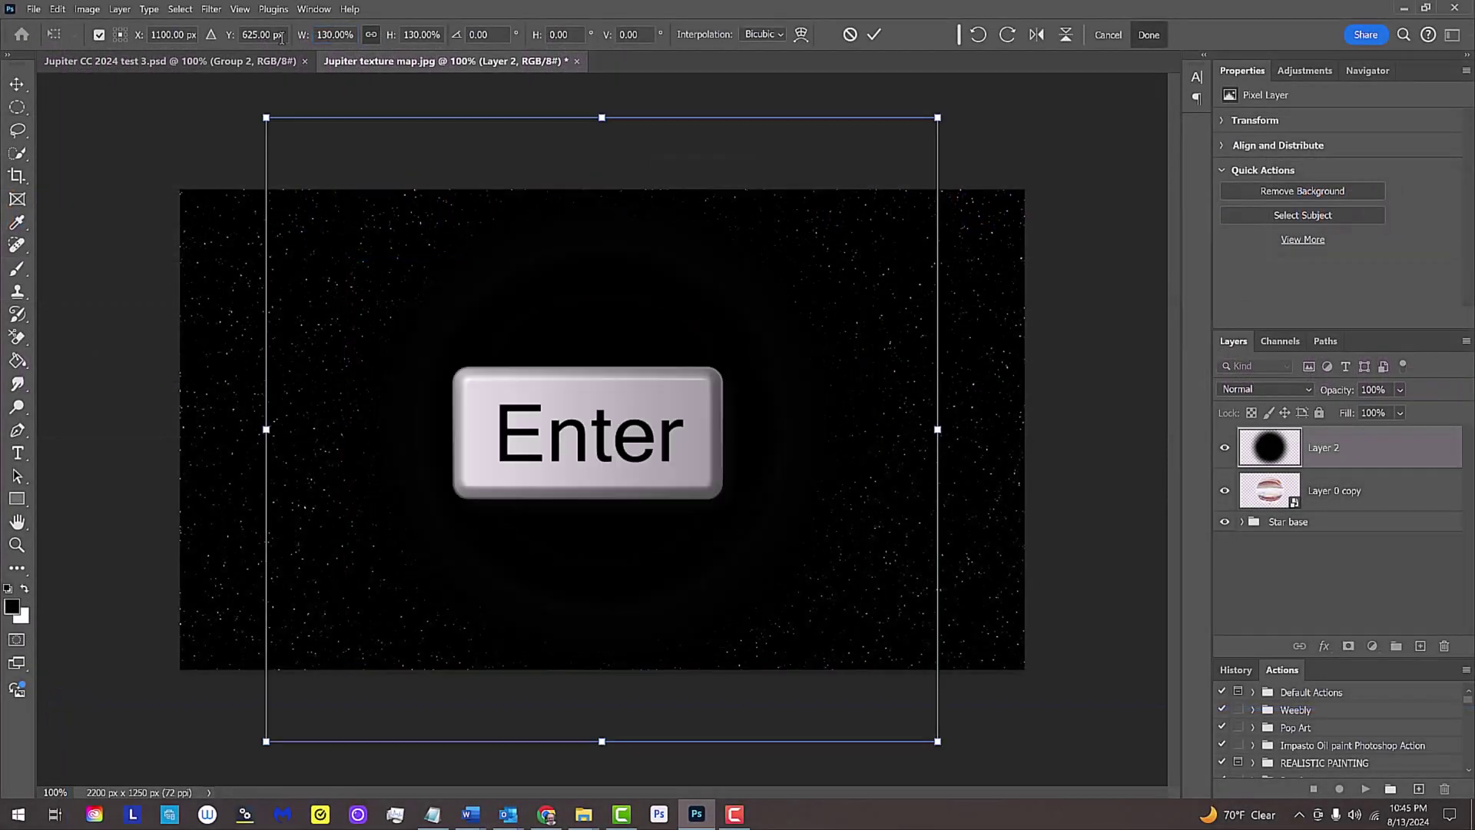
key("Return")
Offset the shadow to leave a lit crescent and clip it to the planet layer
key("m")
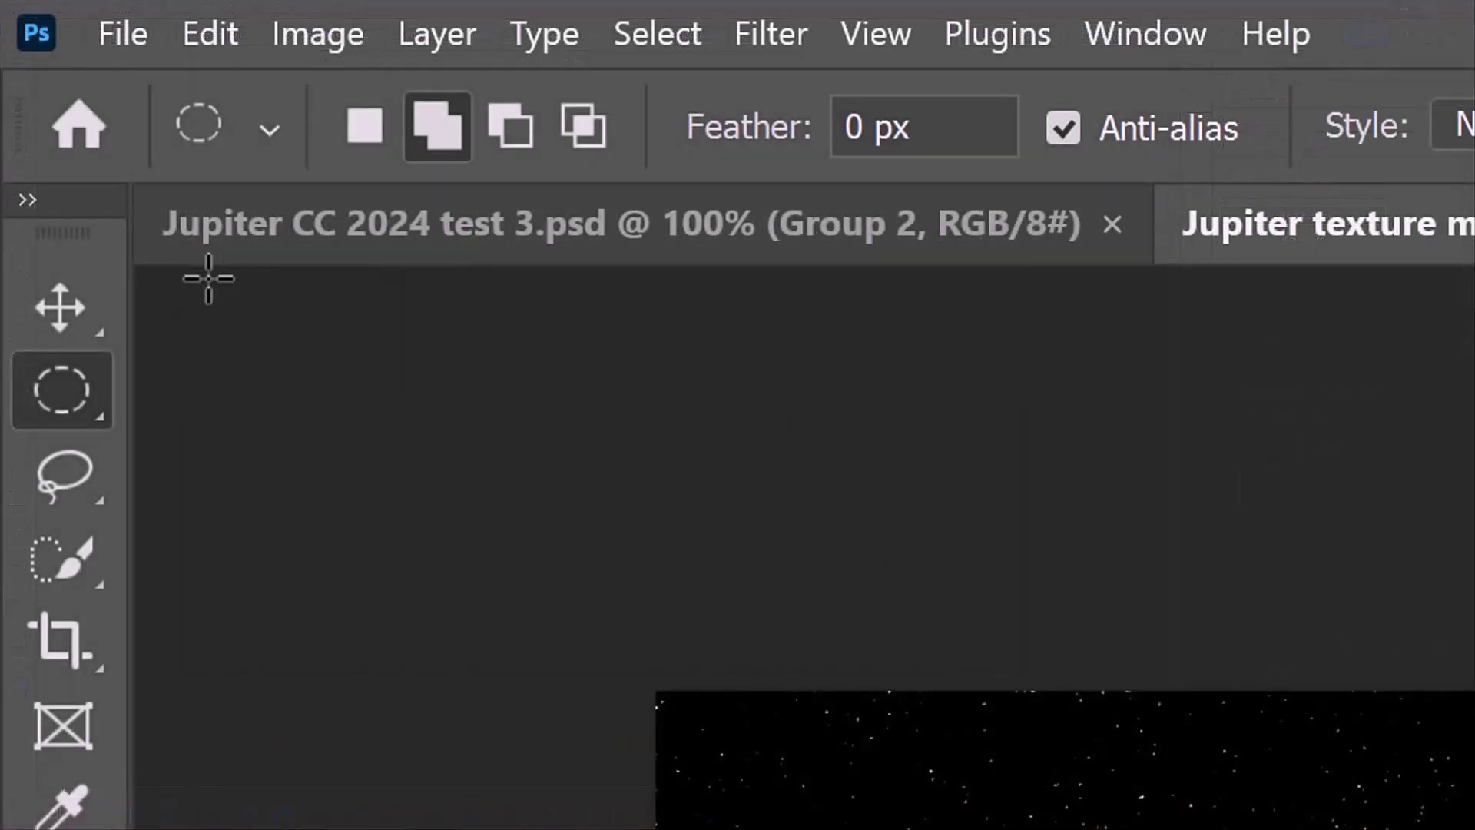
left_click(62, 307)
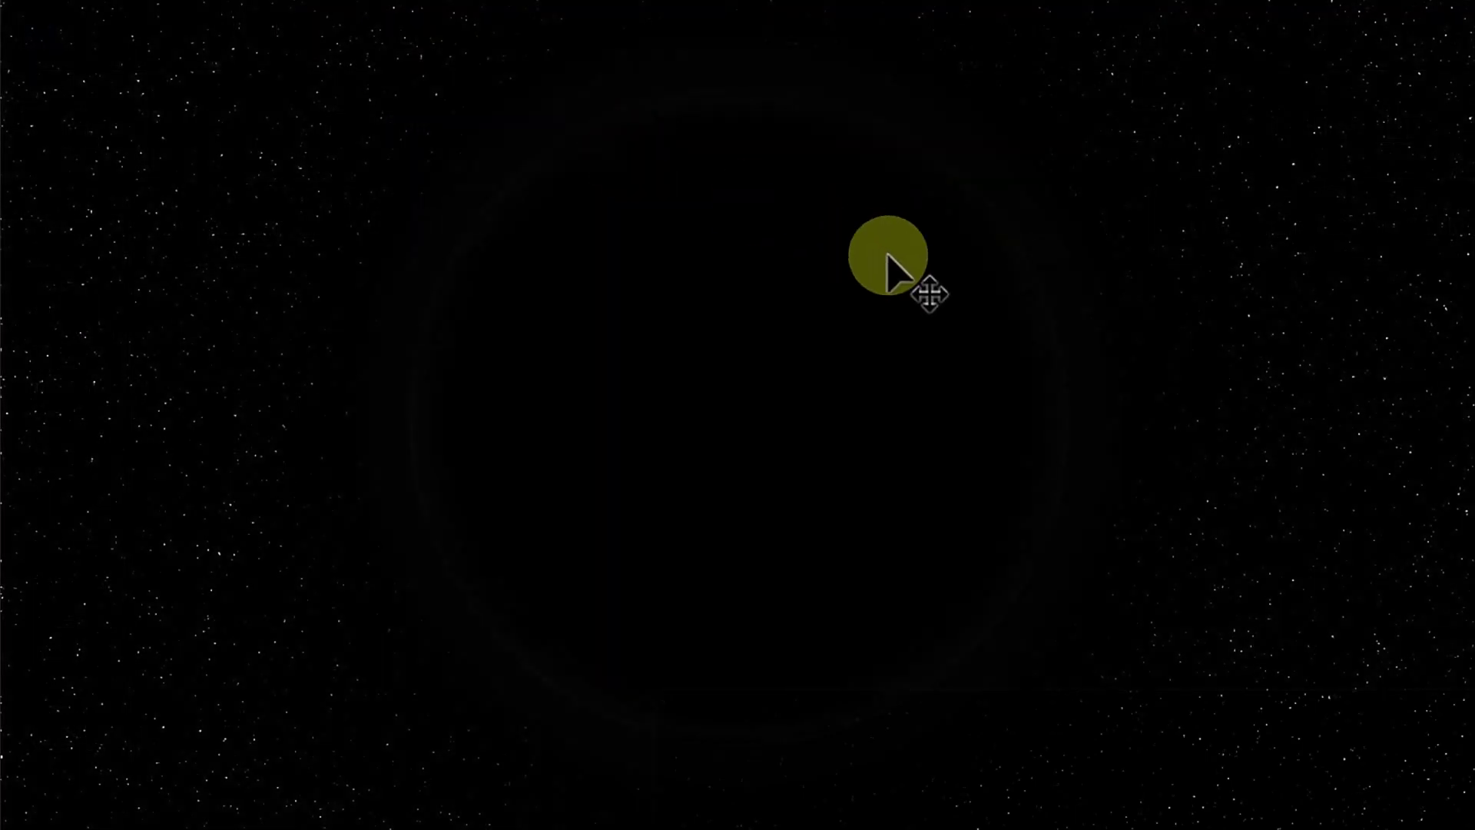
left_click_drag(885, 257, 730, 361)
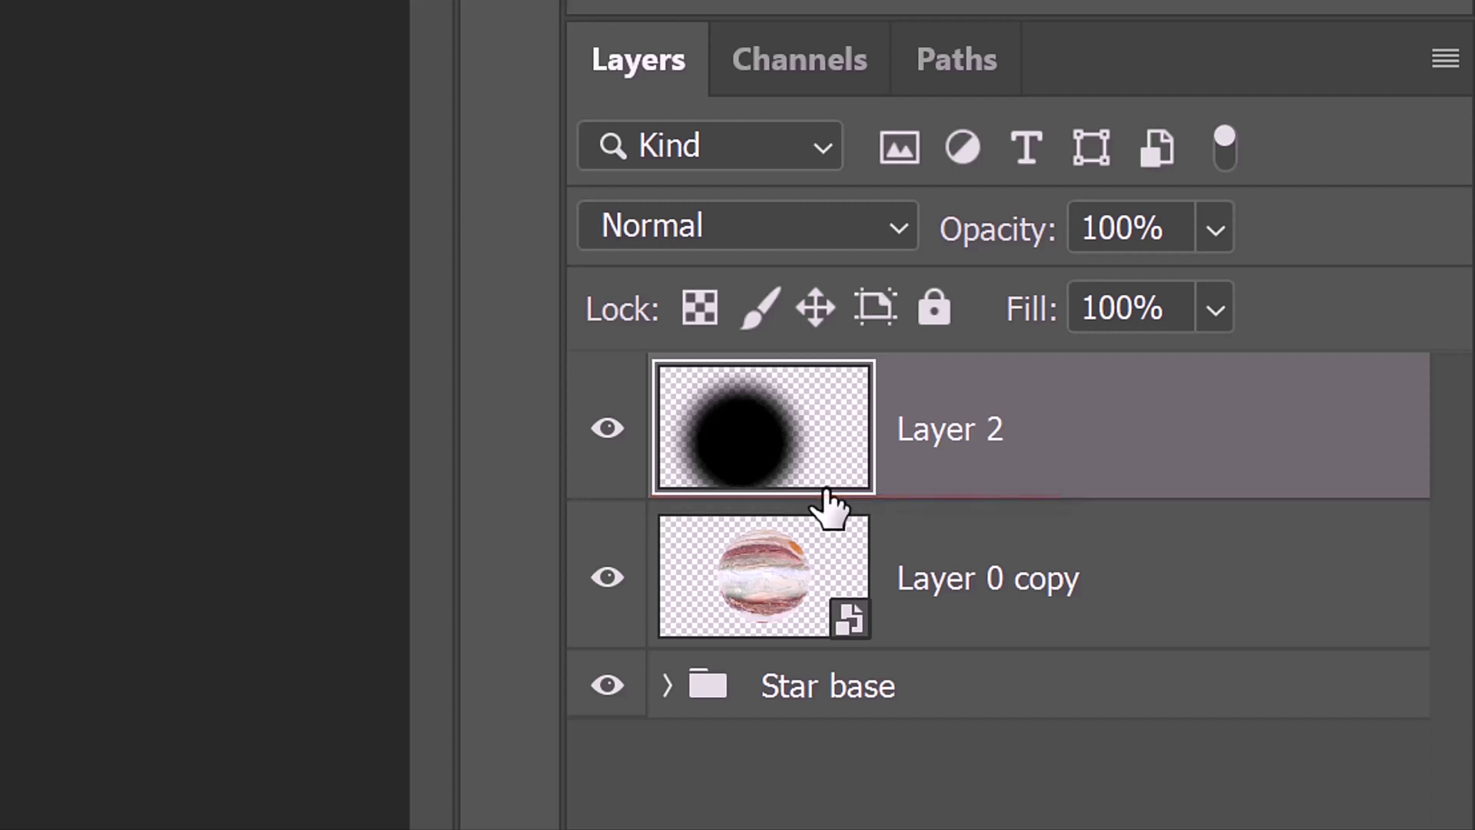
key("alt")
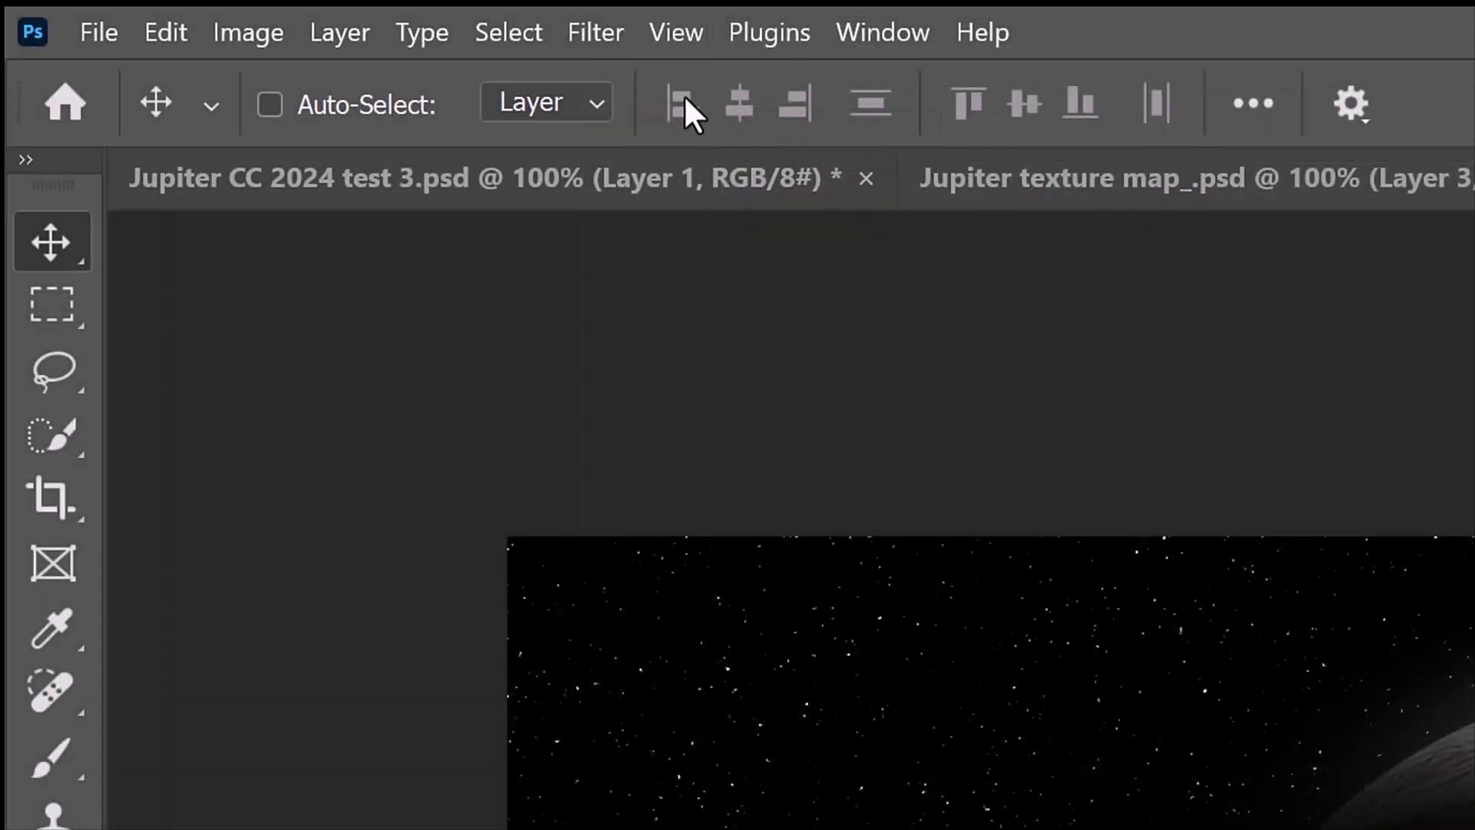
Render a 105mm Prime lens flare at brightness 75 on the planet's right edge
left_click(602, 33)
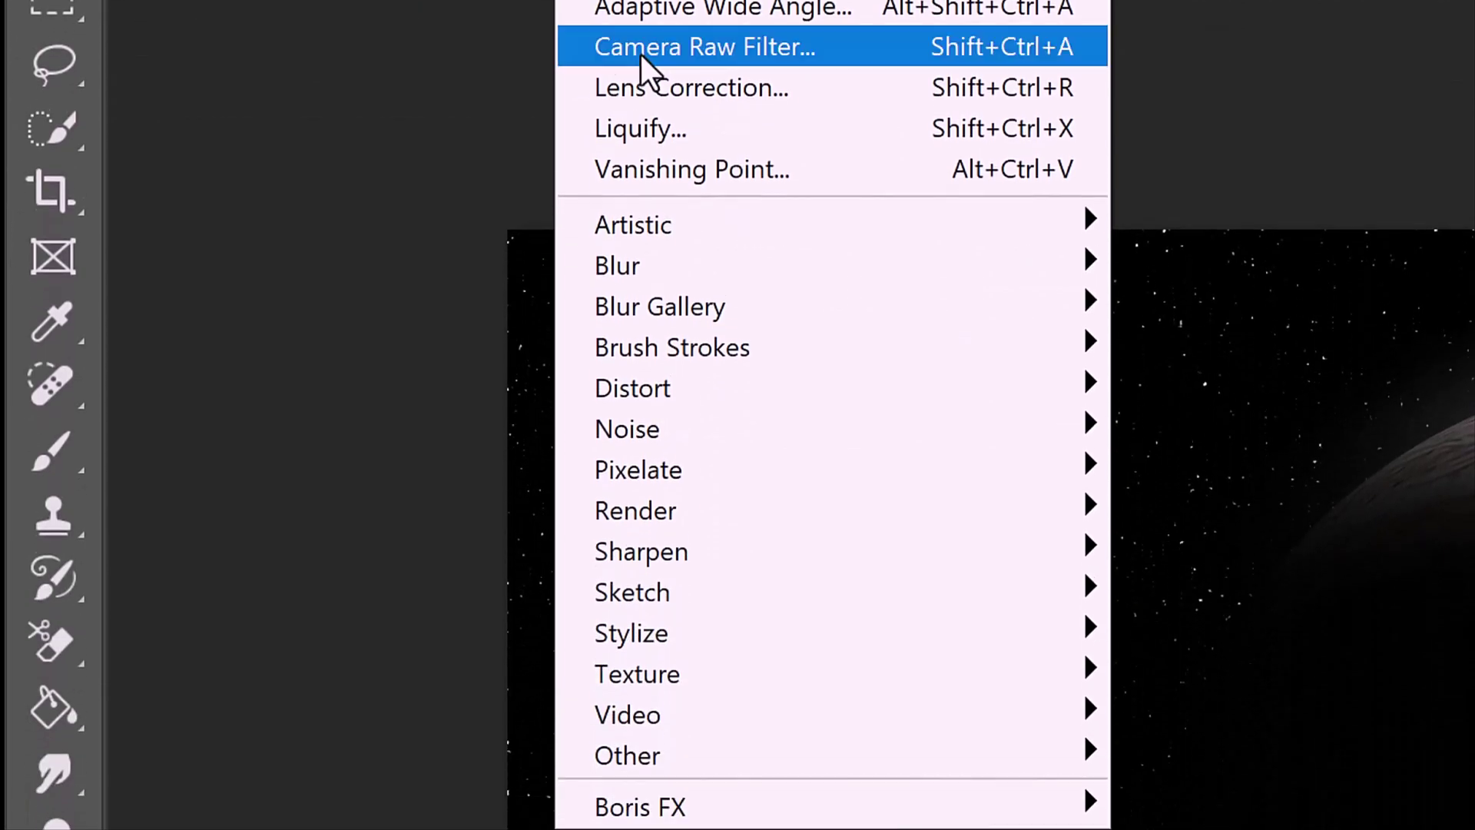
mouse_move(649, 516)
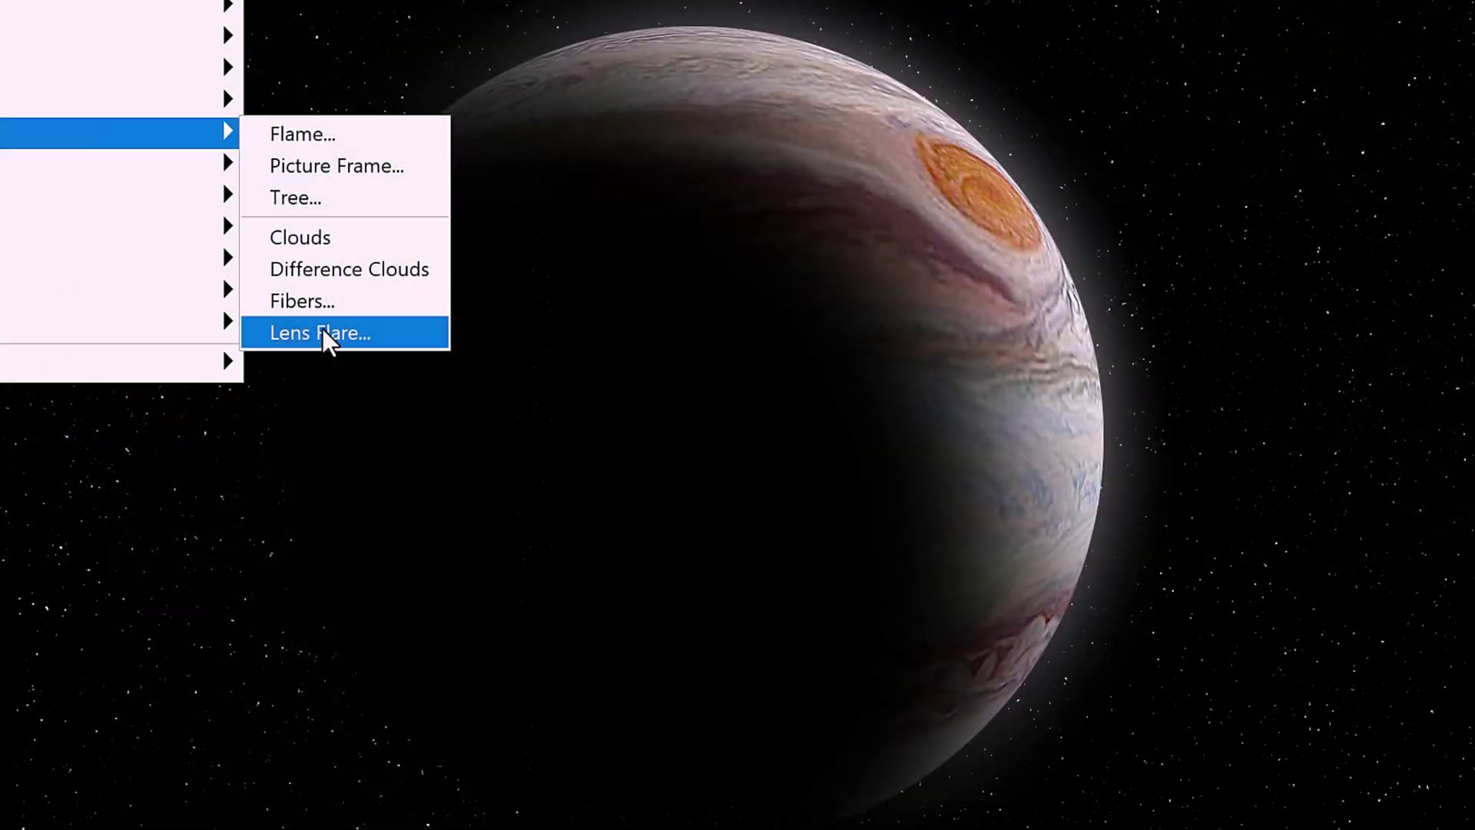
left_click(1206, 739)
type("75")
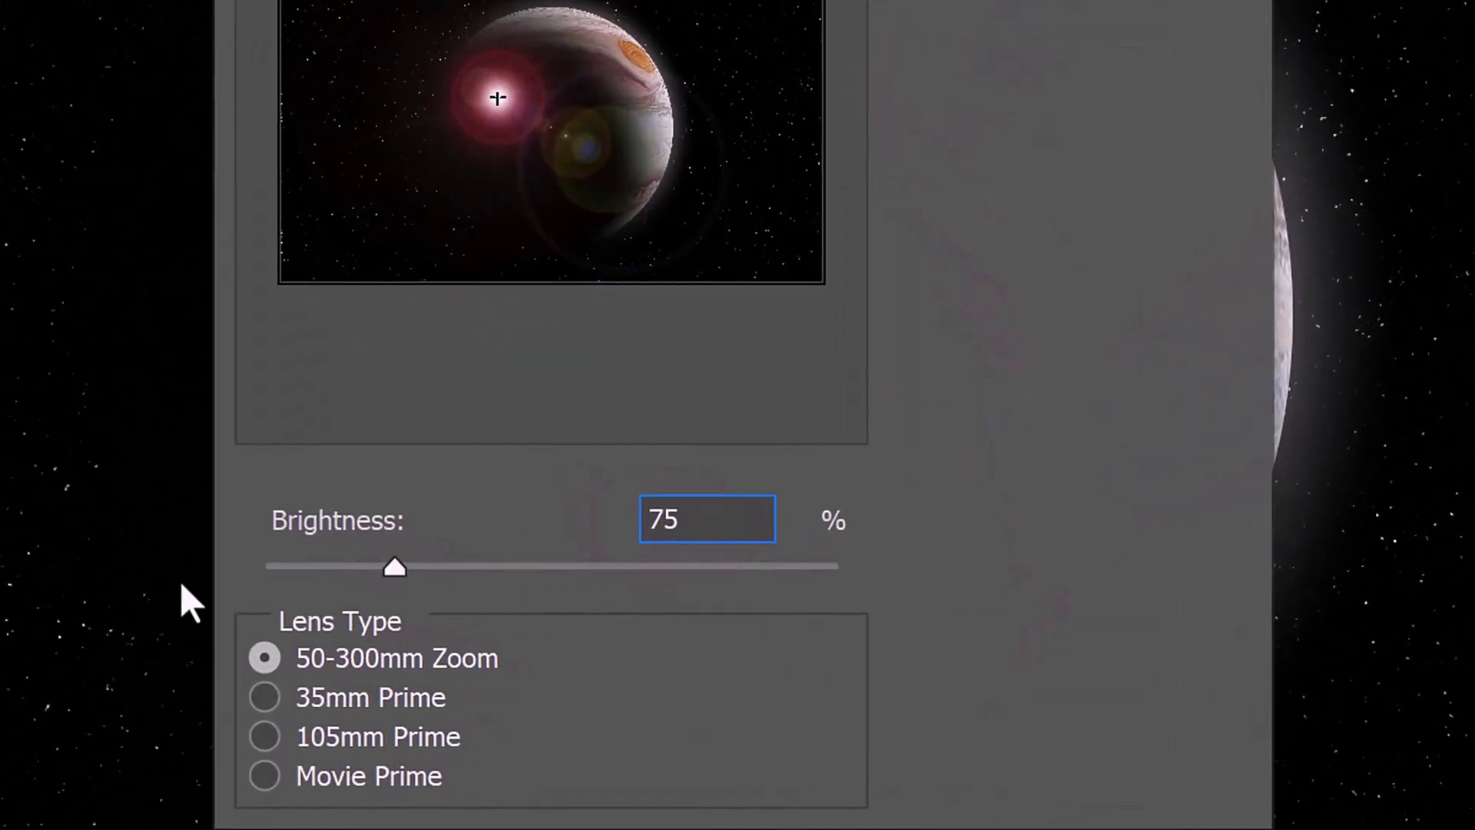
left_click(264, 736)
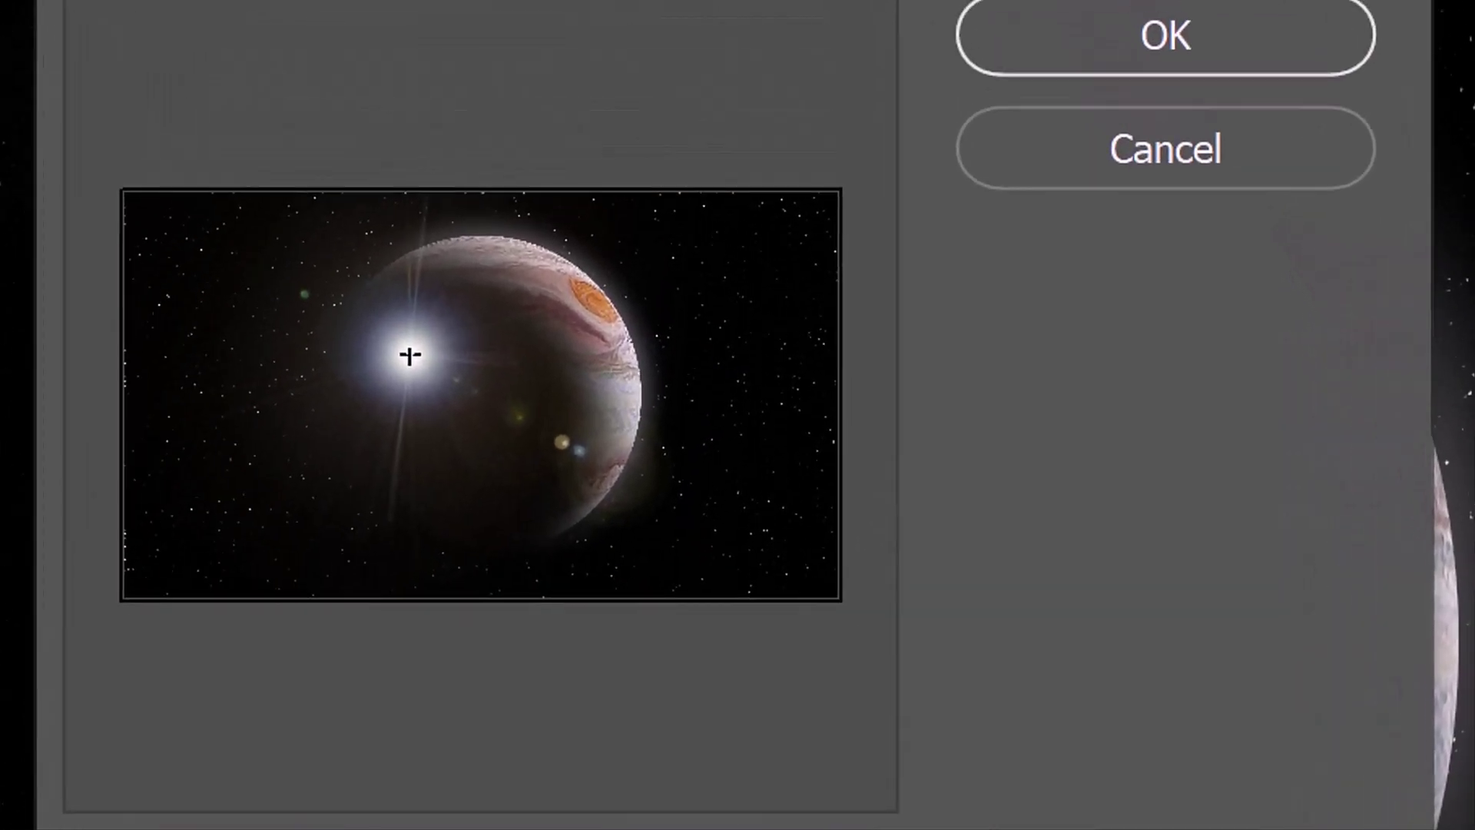
left_click_drag(382, 437, 592, 364)
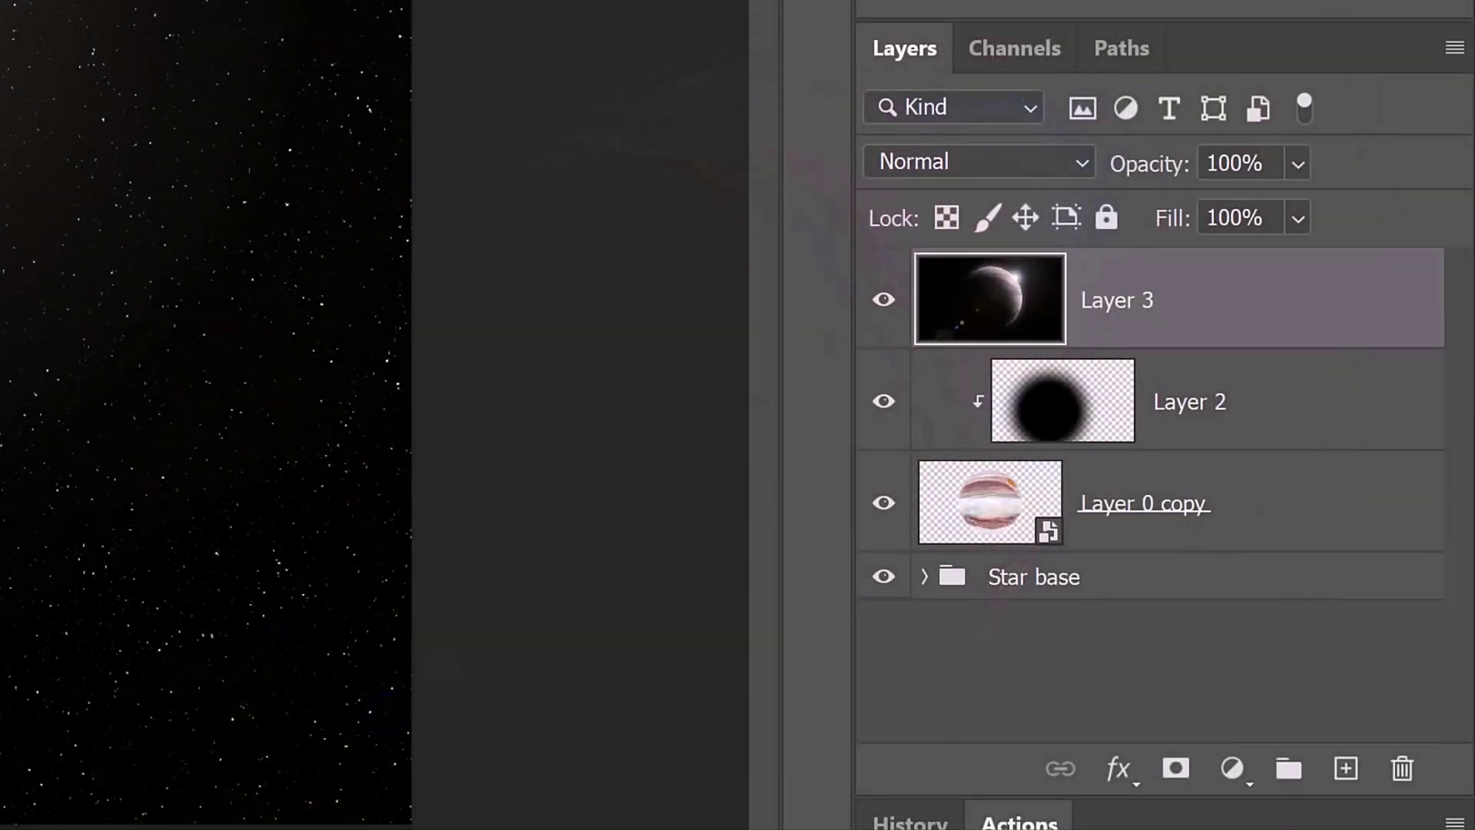
Replace the merged flare layer with a black-filled new Layer 3 in Screen mode
key("Delete")
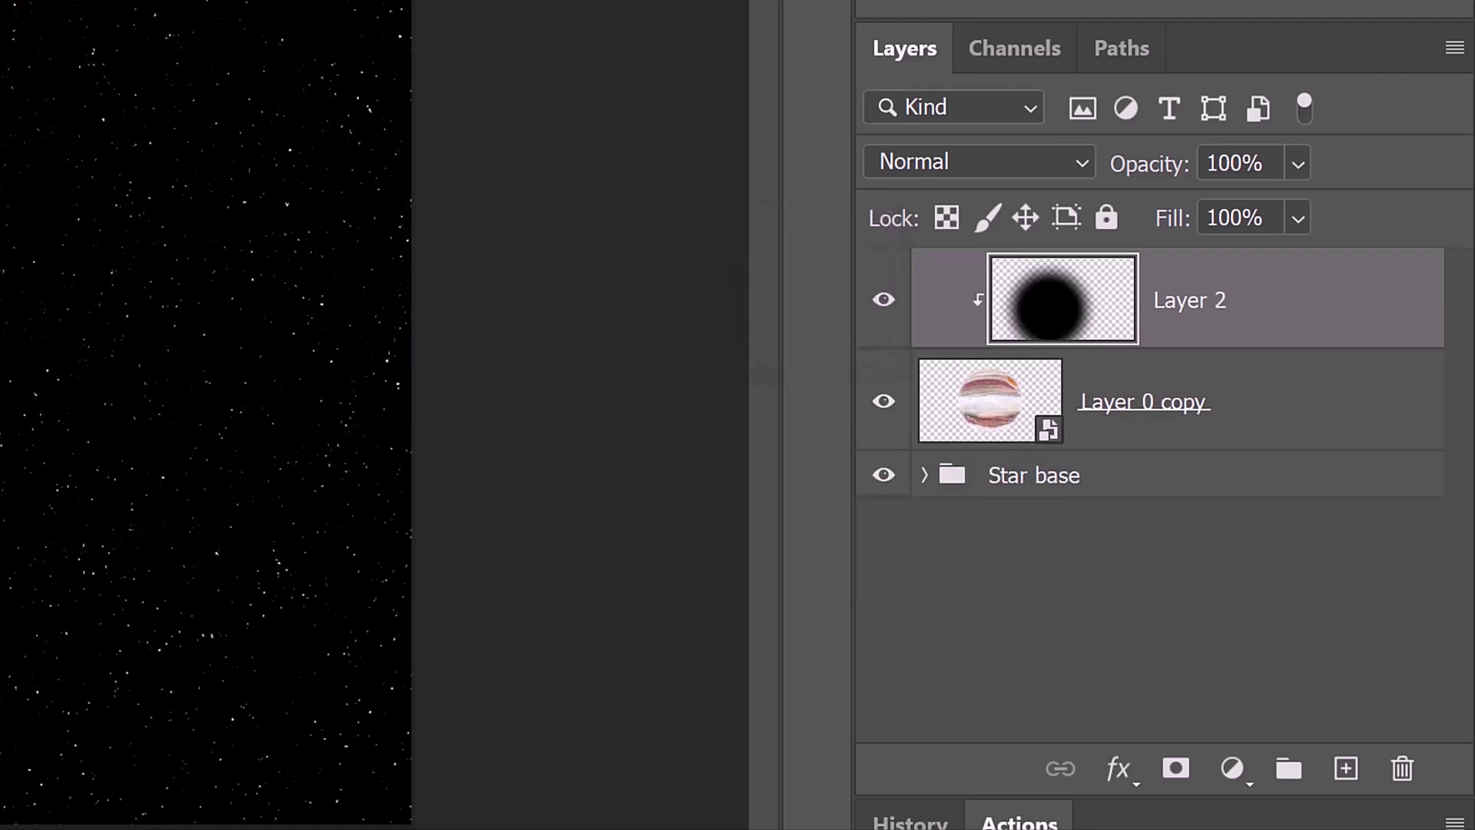
left_click(1346, 771)
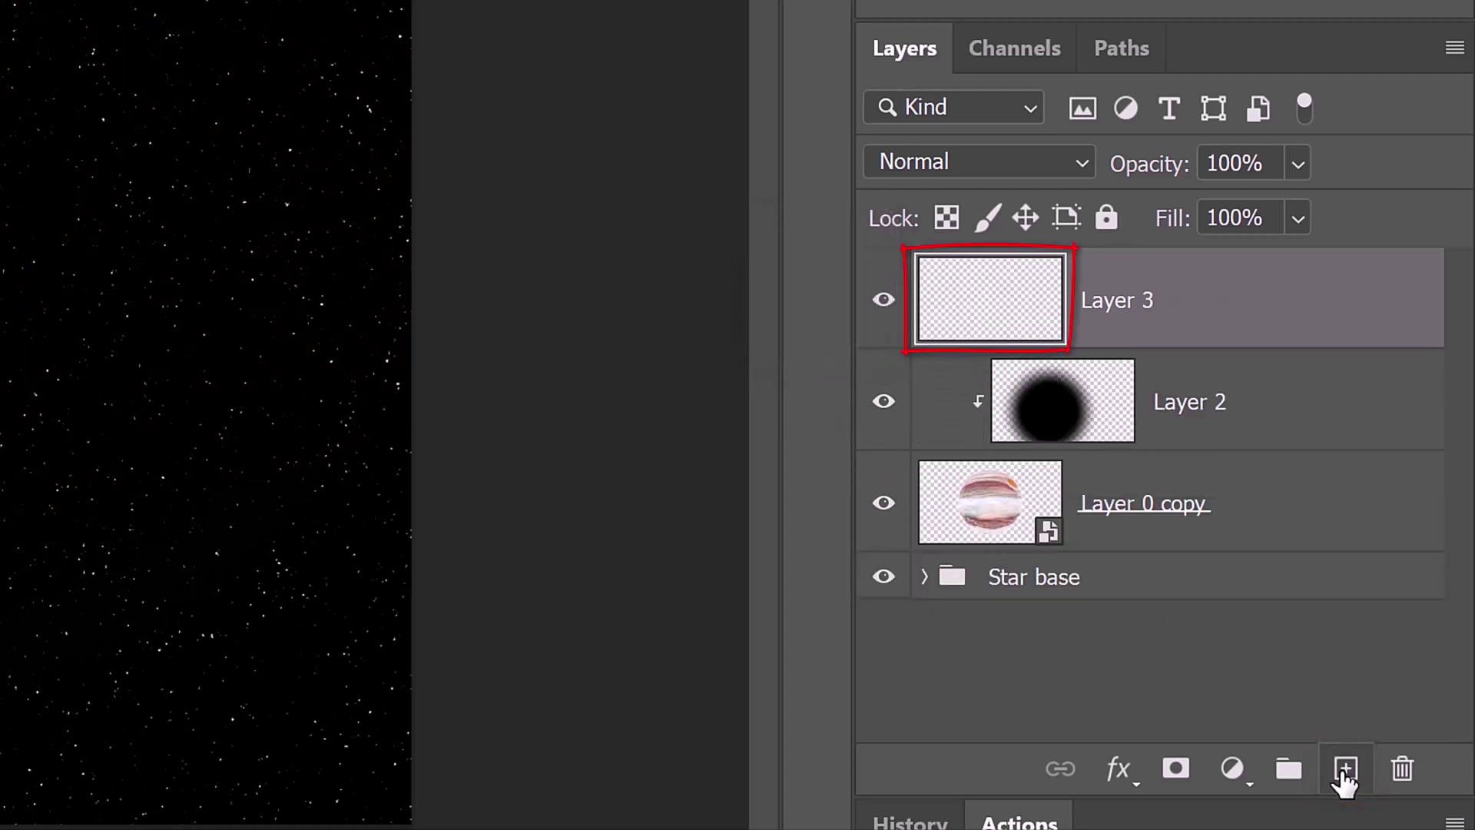
key("alt+Delete")
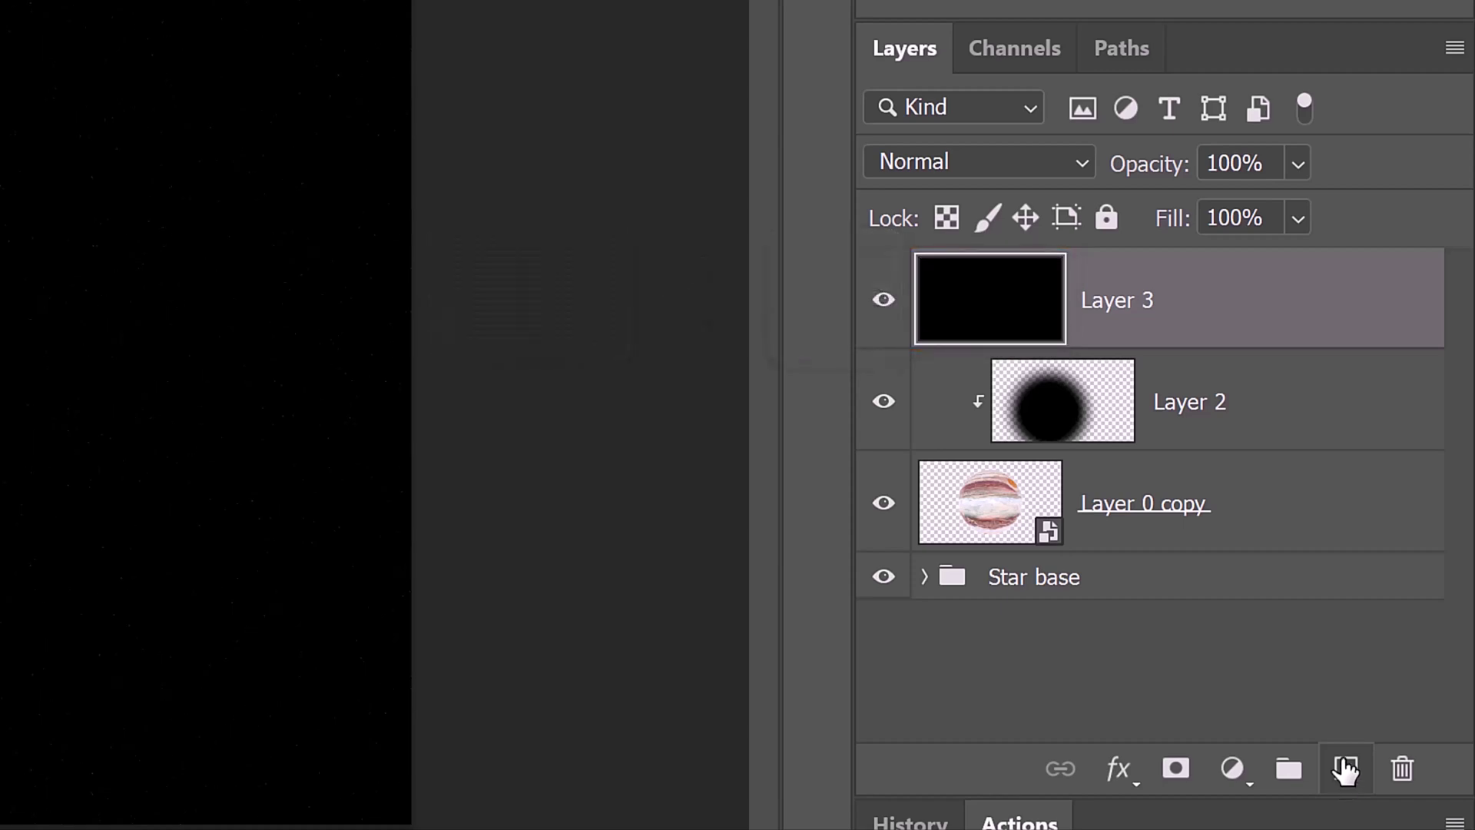
left_click(1083, 163)
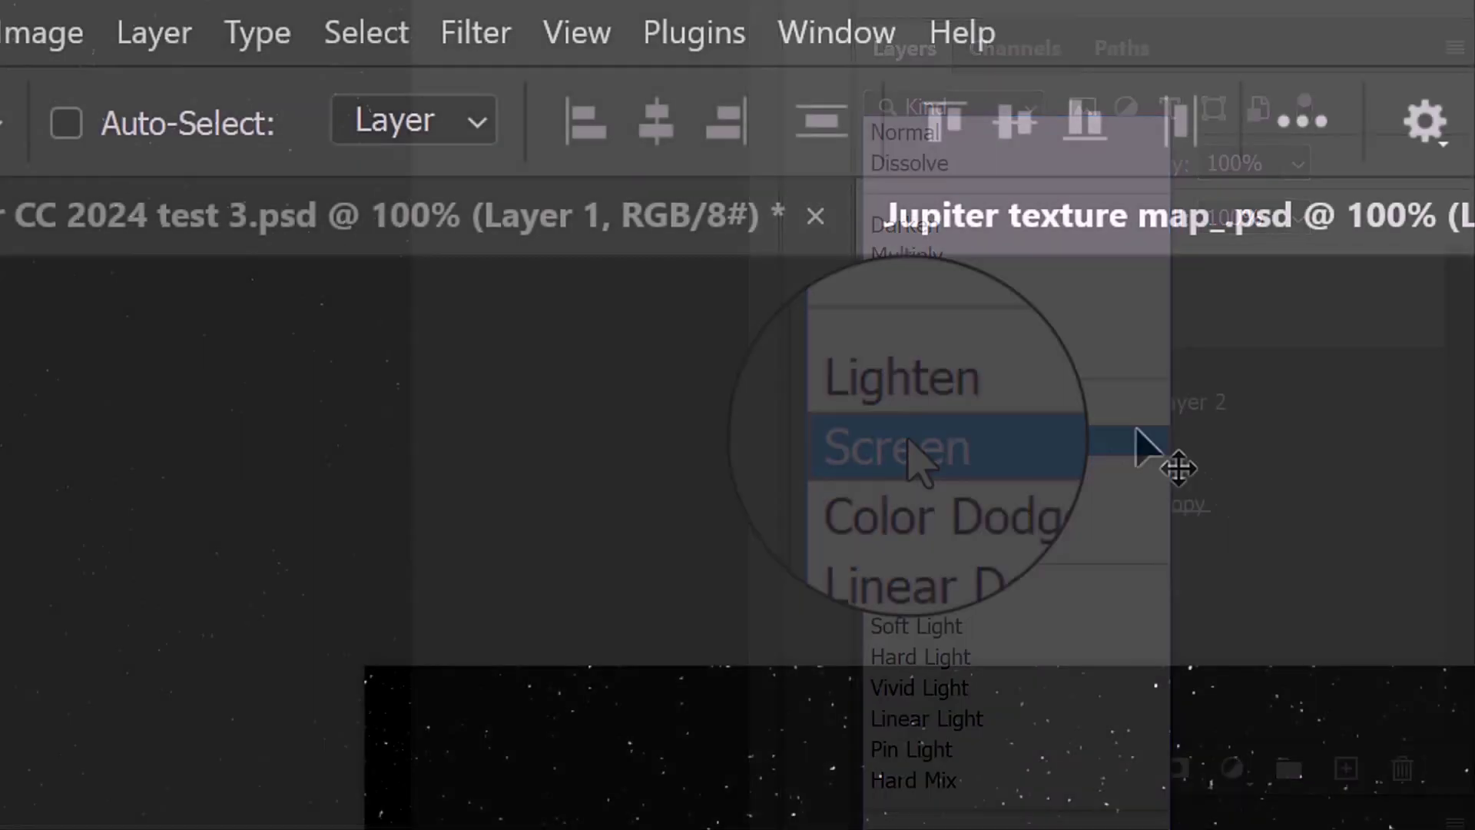
left_click(915, 442)
left_click(487, 38)
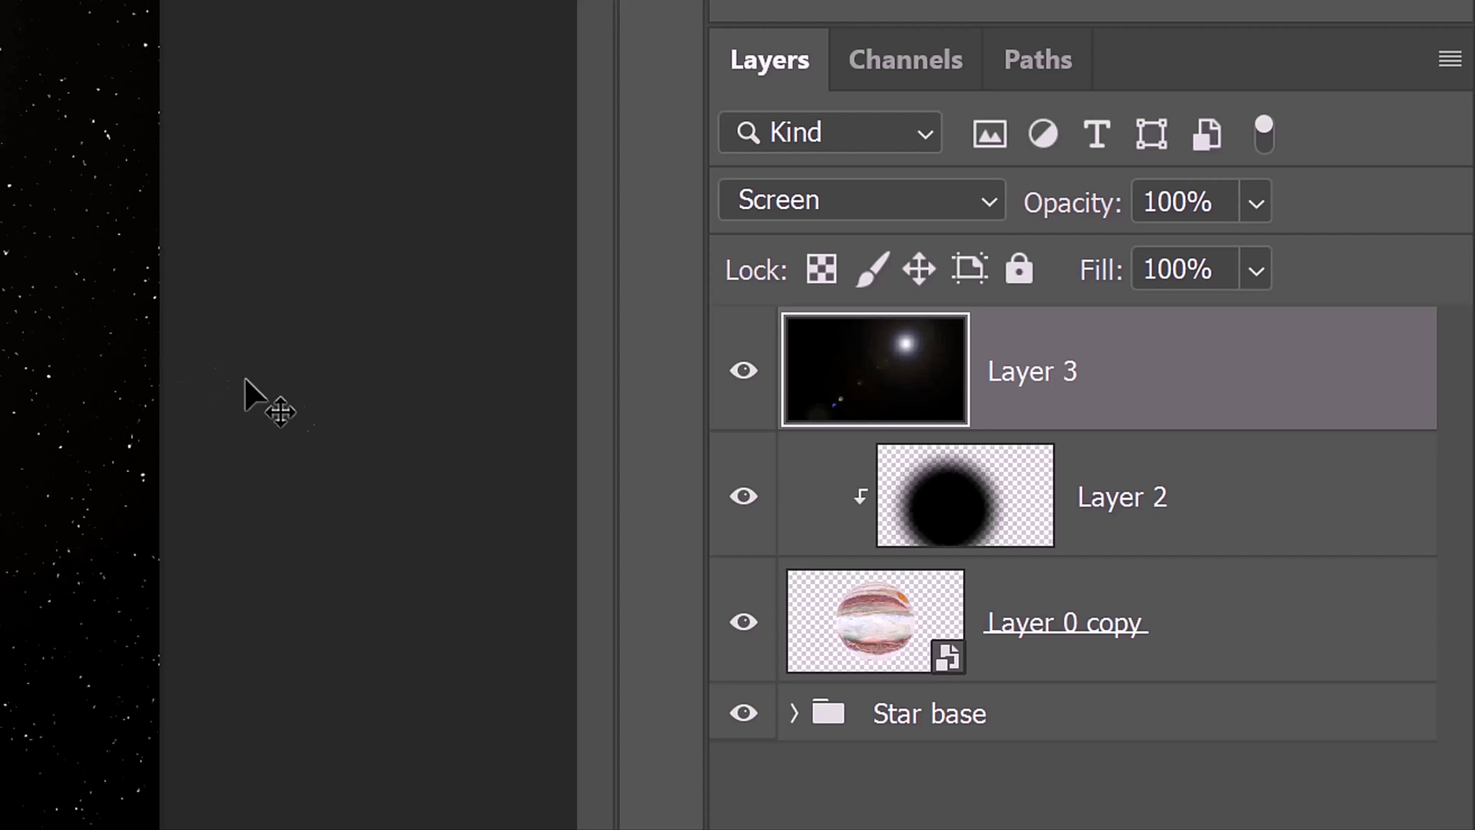
Scale the flare, shadow and planet layers to about 136% from the centre, shifting them slightly down
left_click(866, 635, "shift")
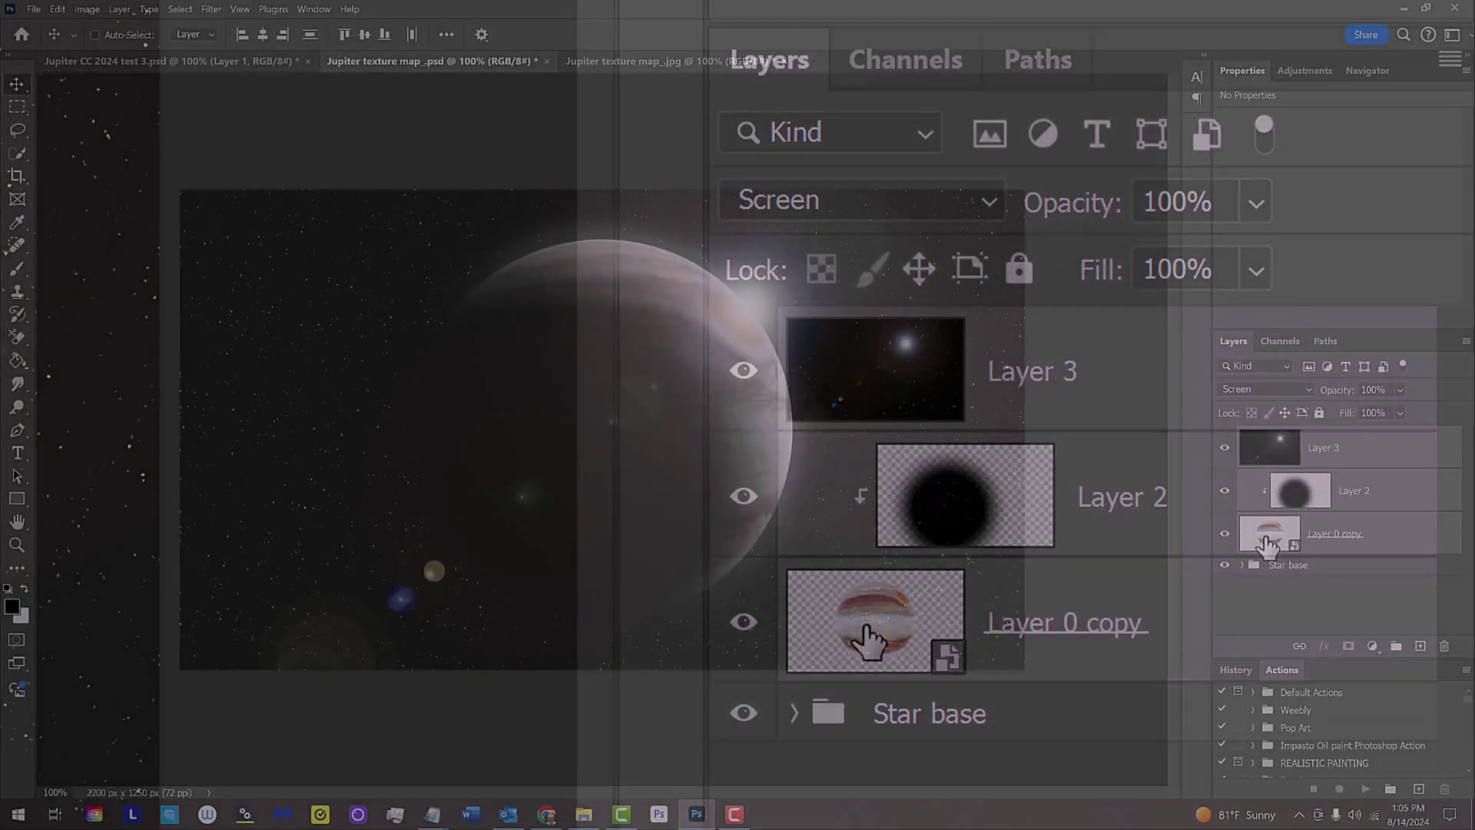
key("ctrl+t")
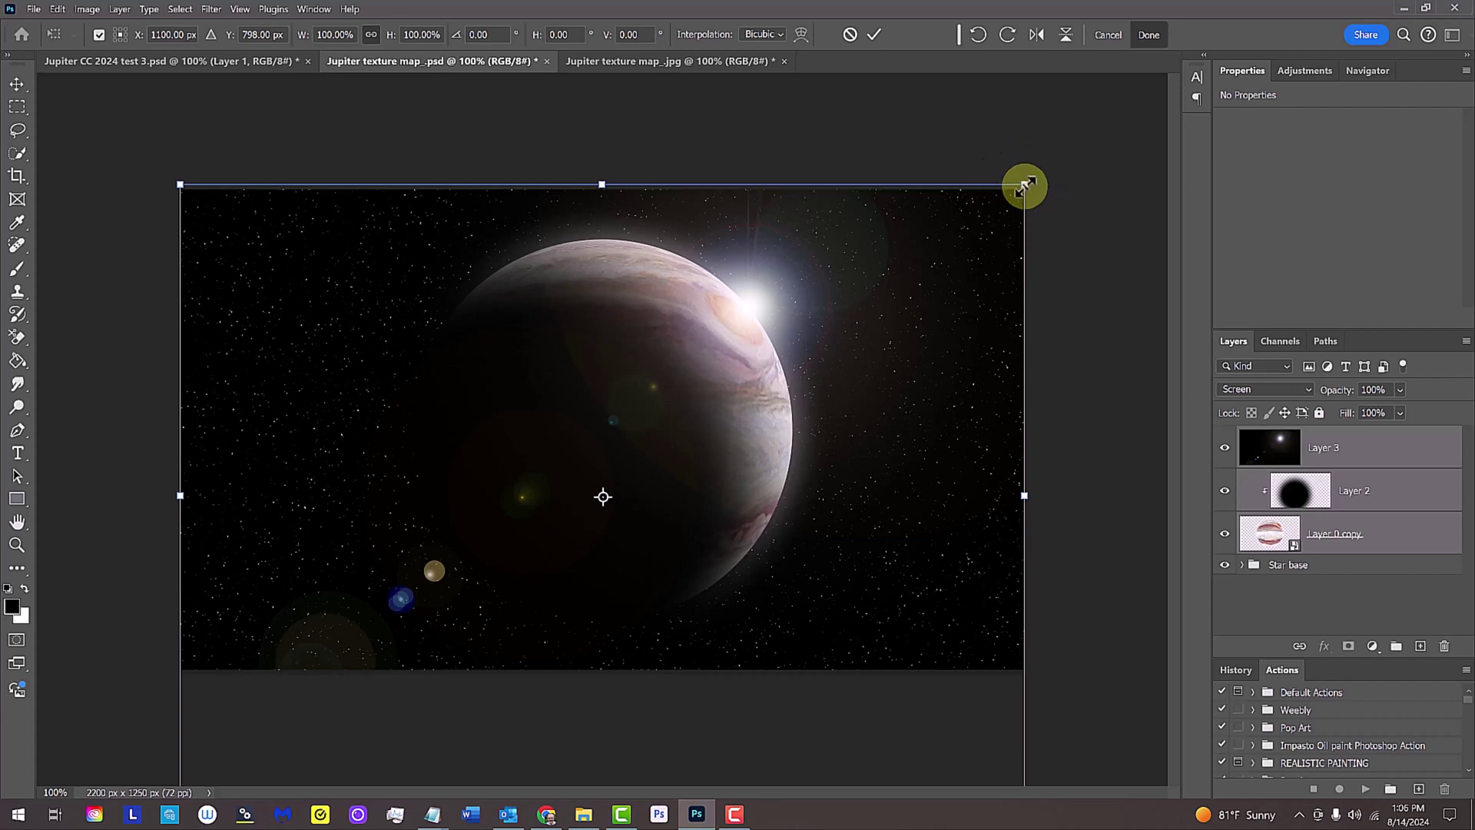
key("alt")
left_click_drag(1026, 186, 1196, 95)
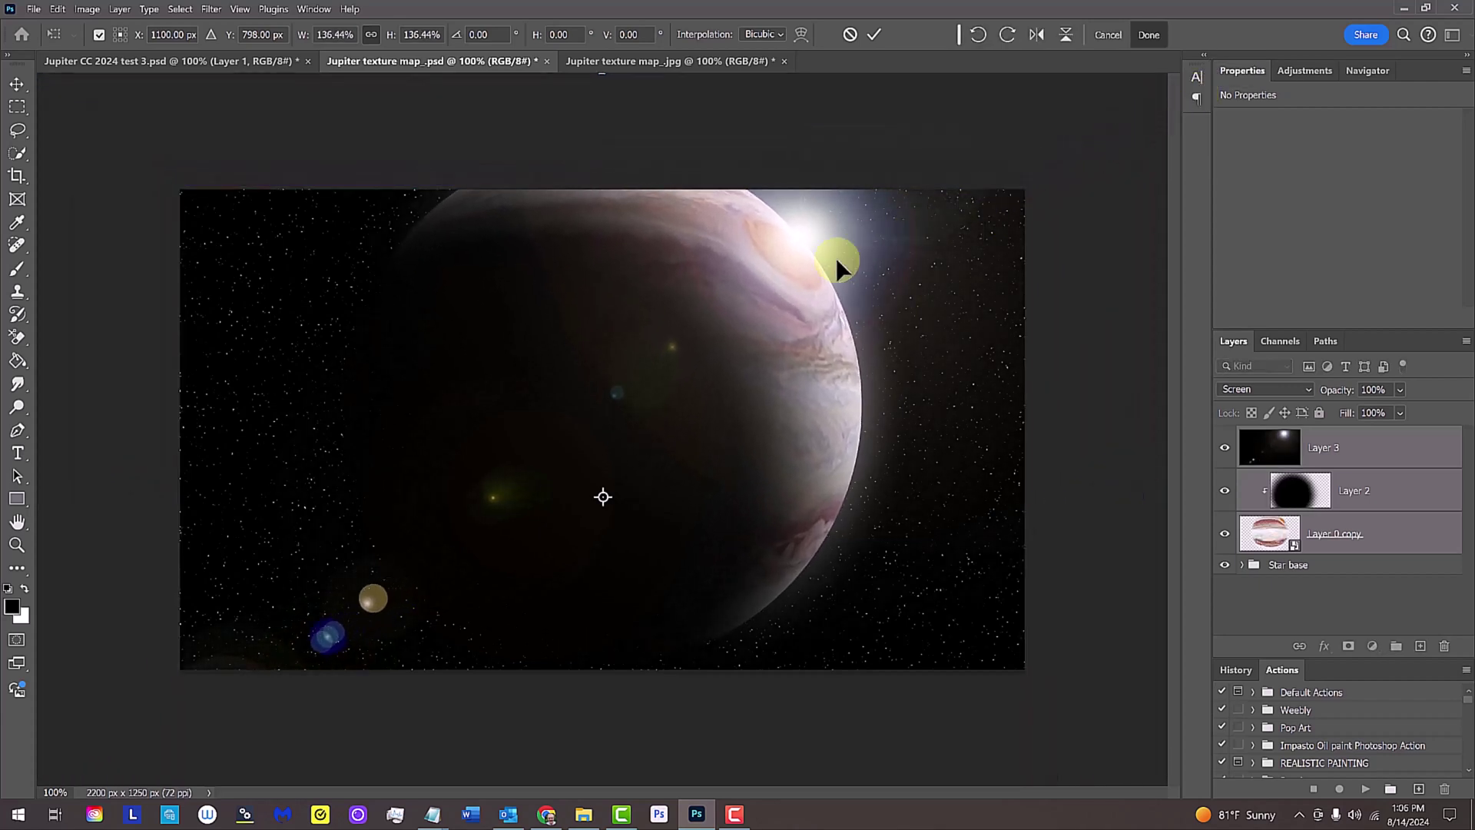
left_click_drag(722, 305, 723, 335)
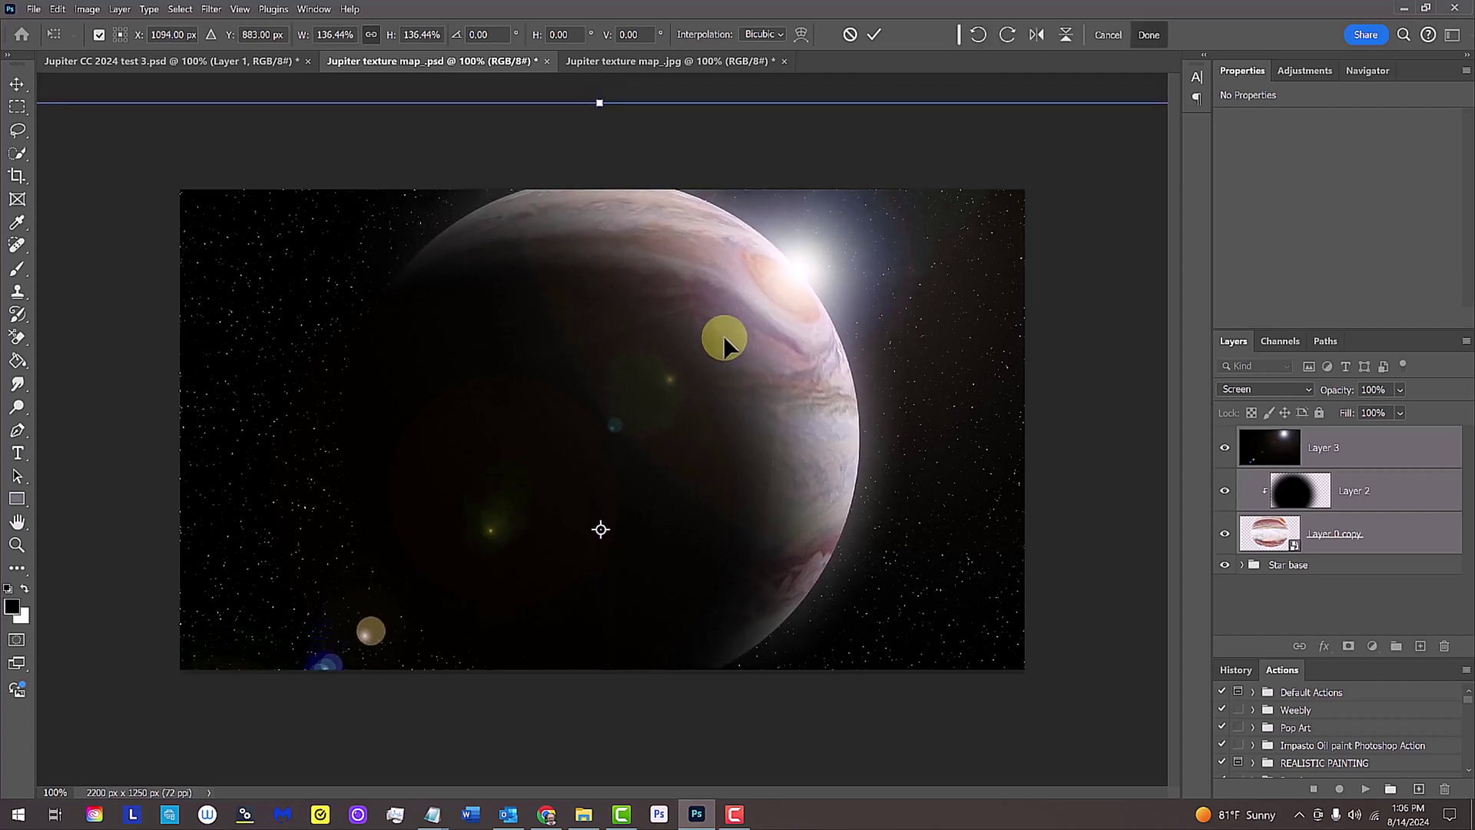
key("Return")
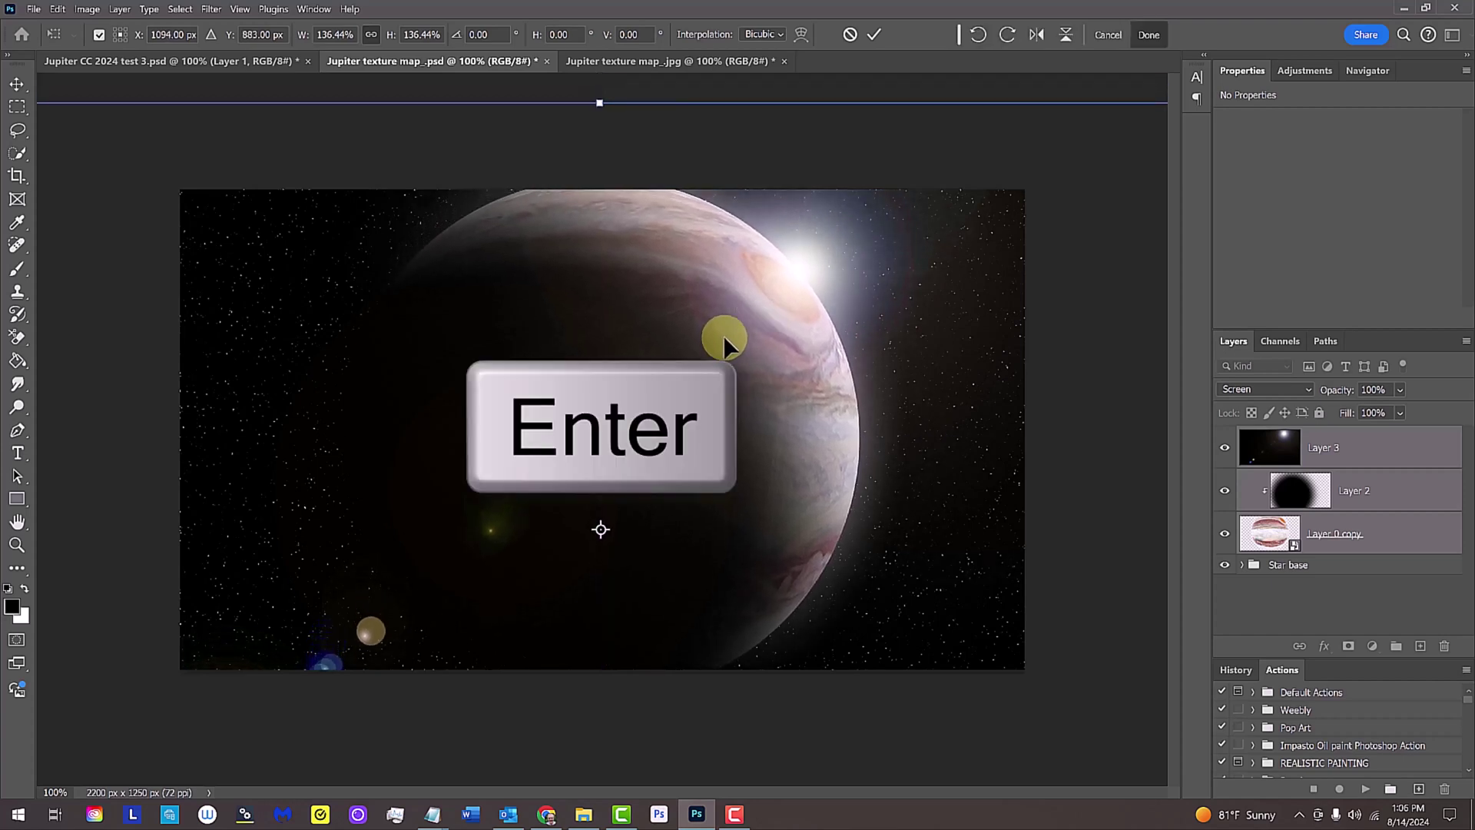